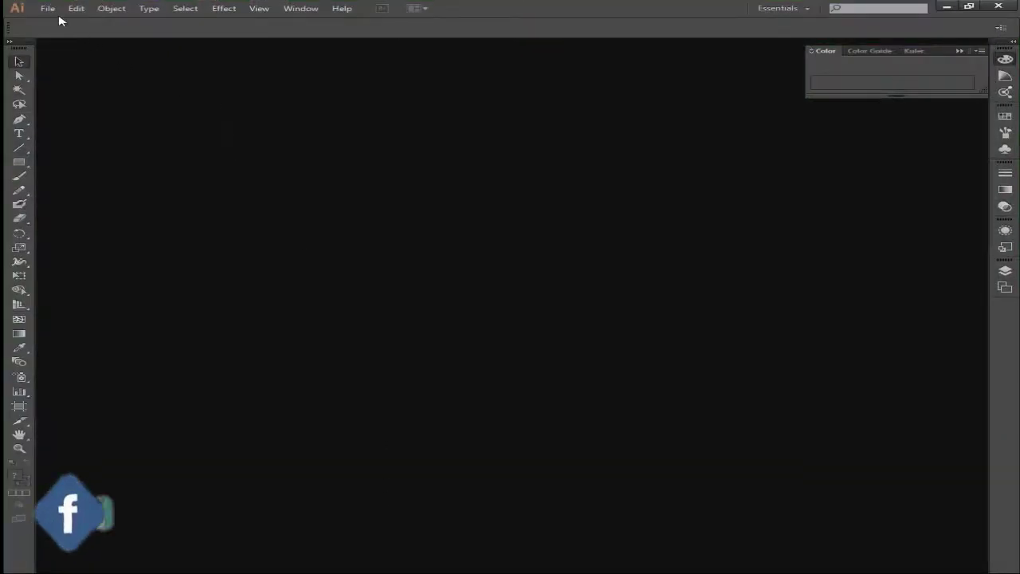
Step: Begin a new document with pixel units and a 2560 × 1440 size
left_click(48, 8)
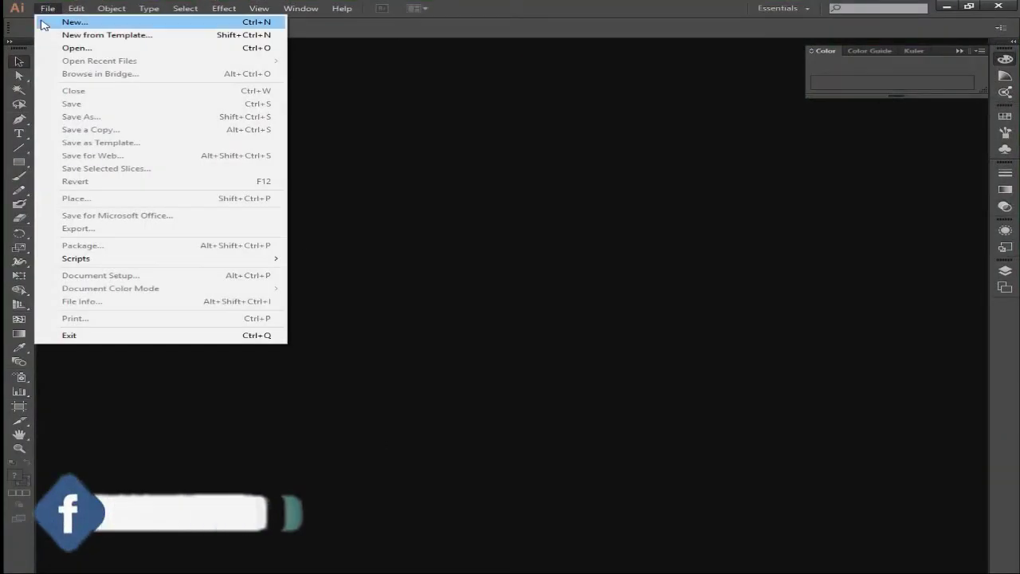
left_click(72, 21)
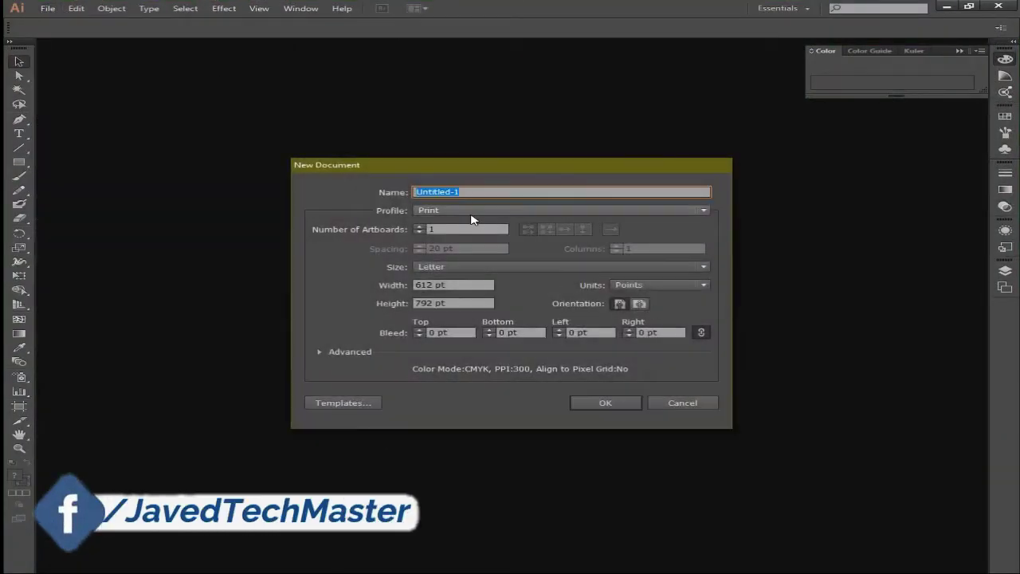
left_click(451, 270)
left_click(436, 334)
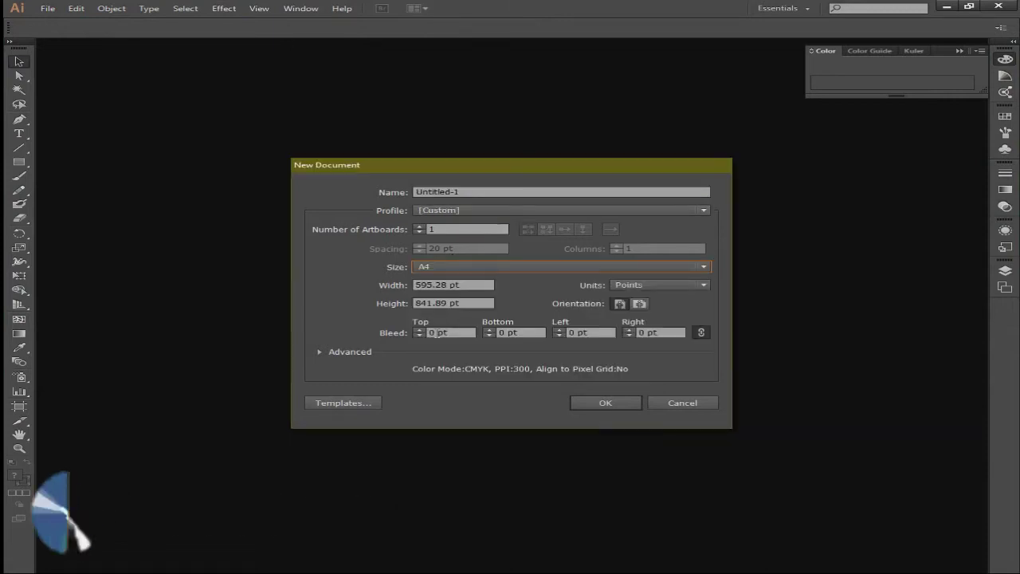
left_click(642, 287)
left_click(636, 363)
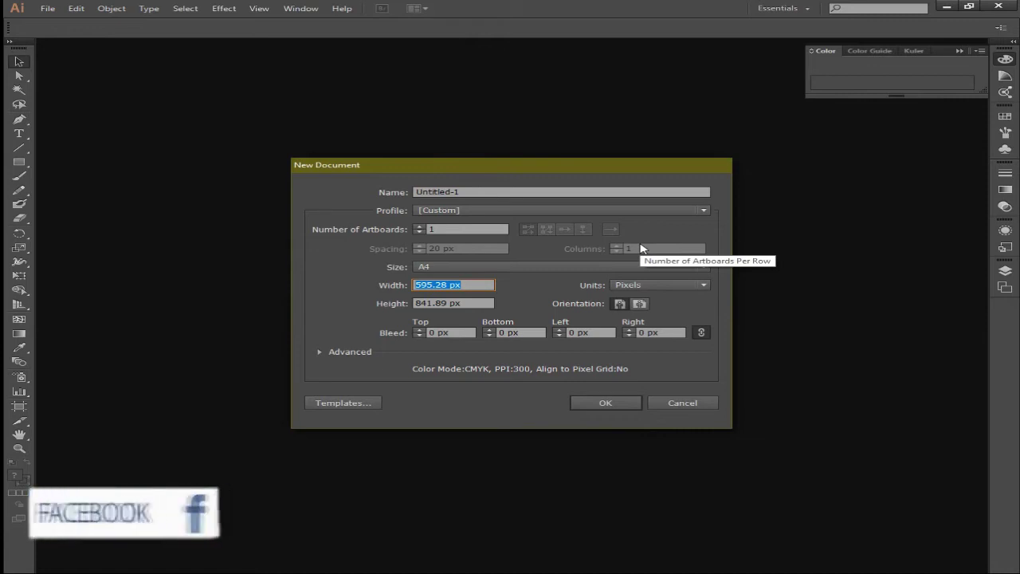
type("2560")
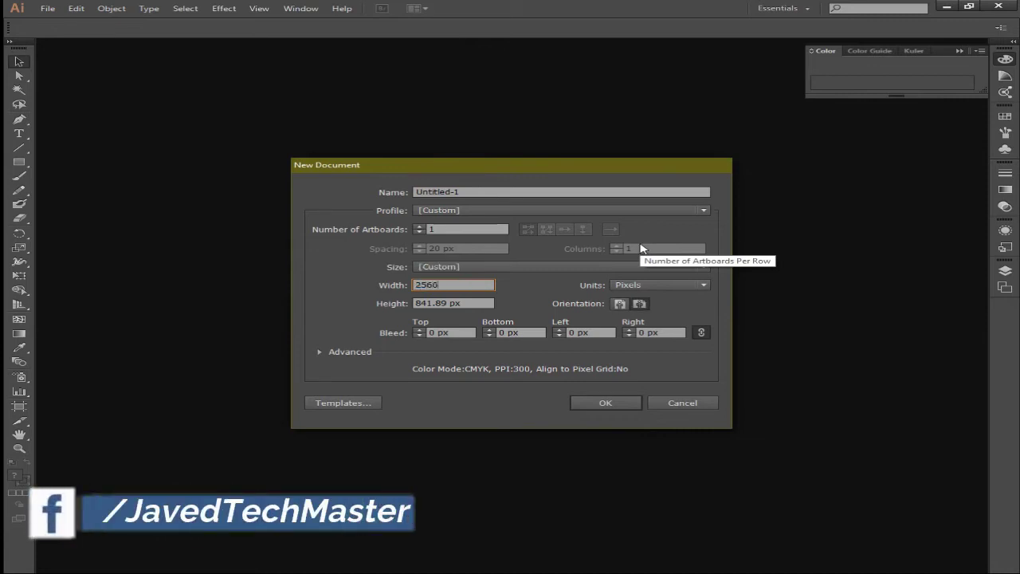
key("Tab")
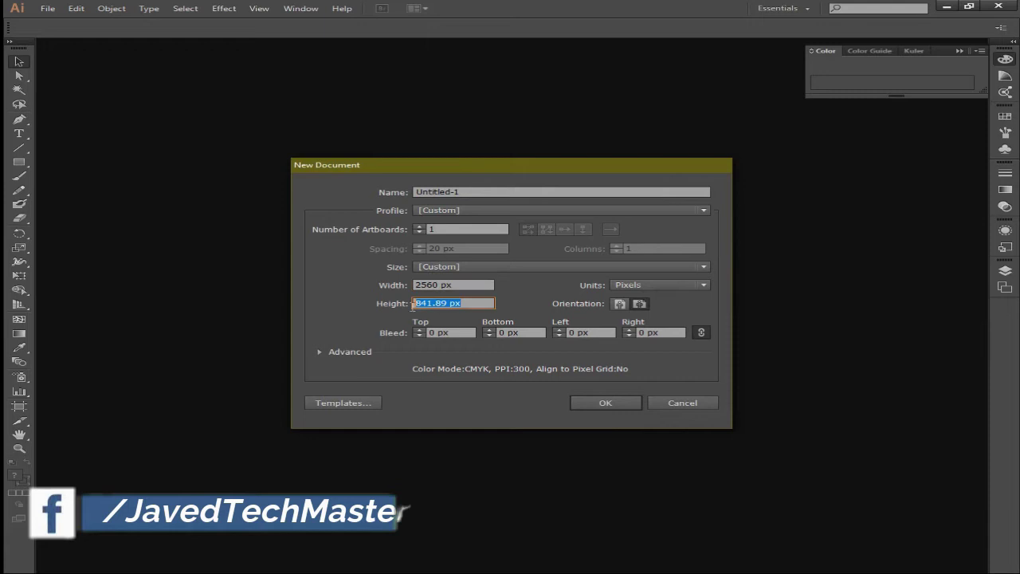
type("14")
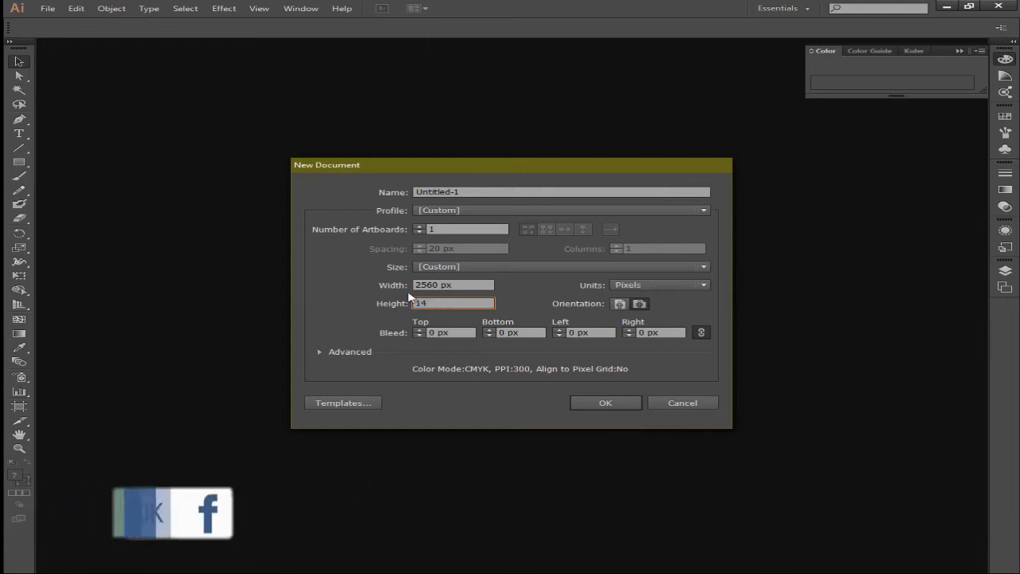
type("40")
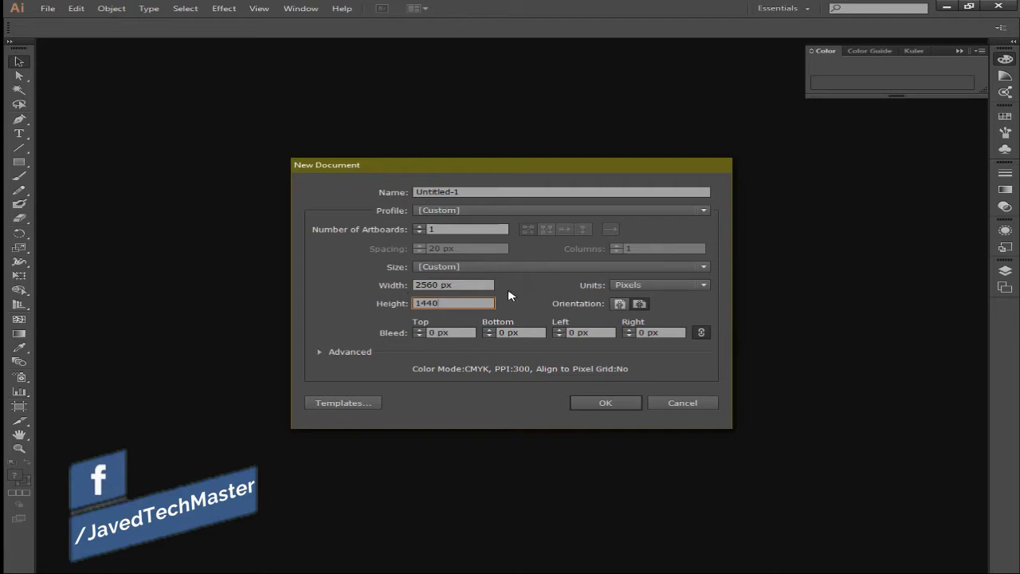
Step: Create the document using the Basic RGB profile, pixels, width 2560 and height 1440
left_click(472, 209)
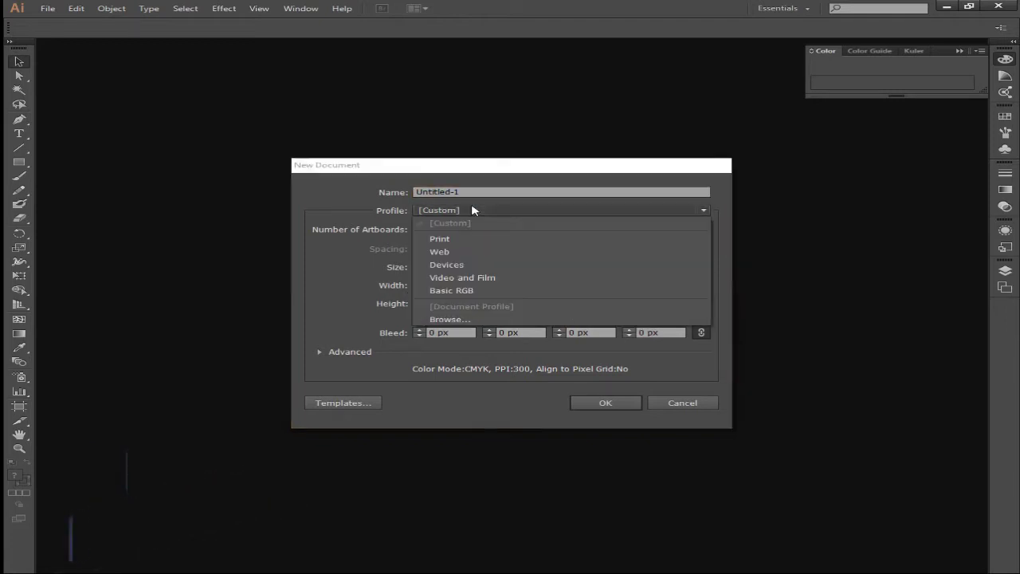
key("Escape")
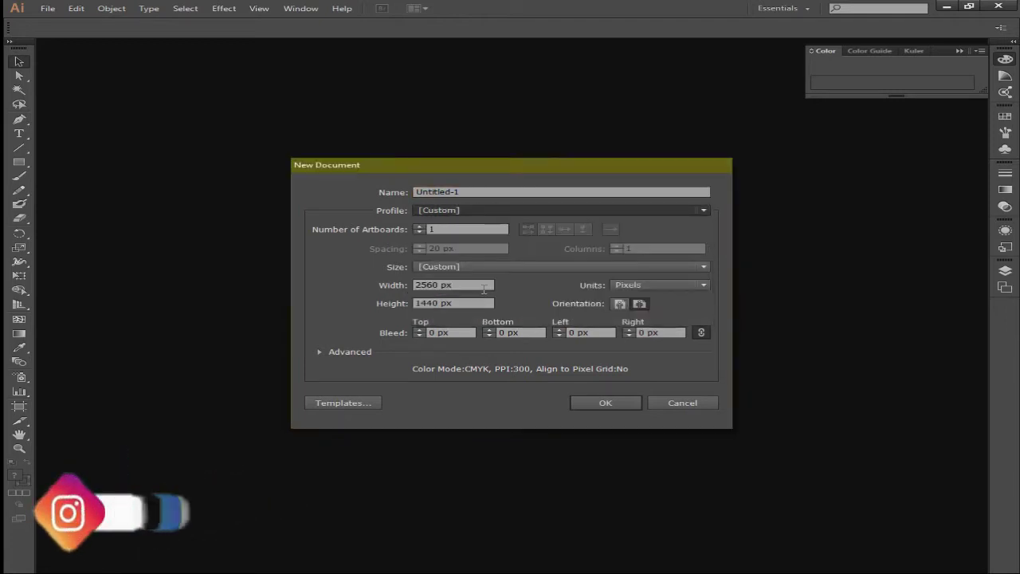
left_click(645, 287)
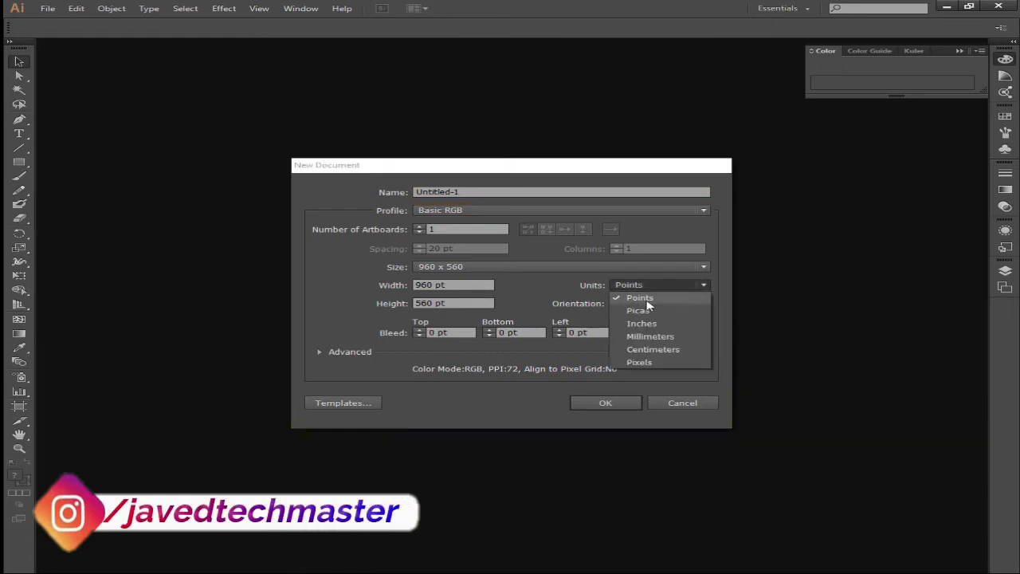
left_click(639, 363)
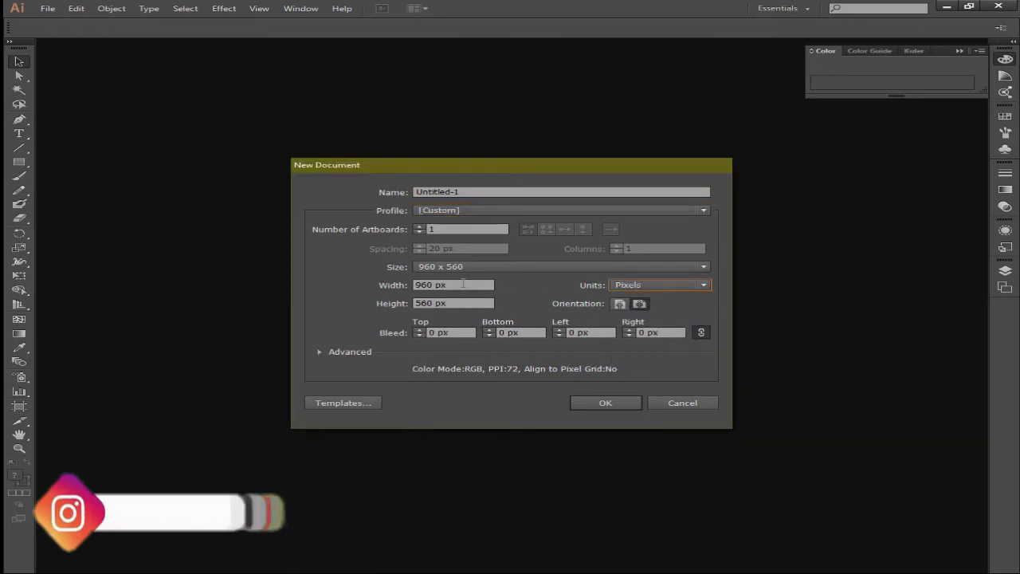
double_click(463, 285)
type("2560")
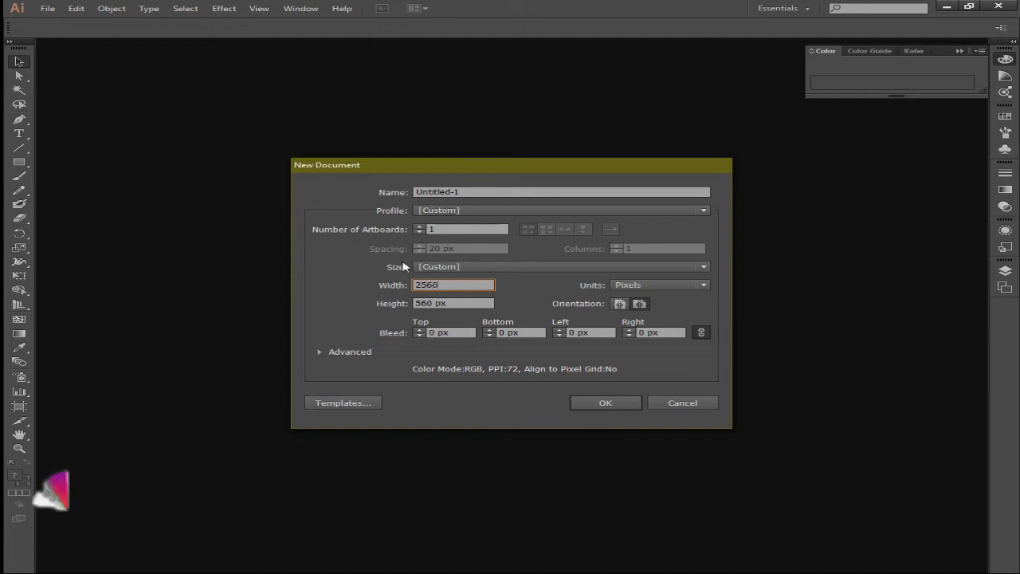
double_click(452, 303)
type("1440")
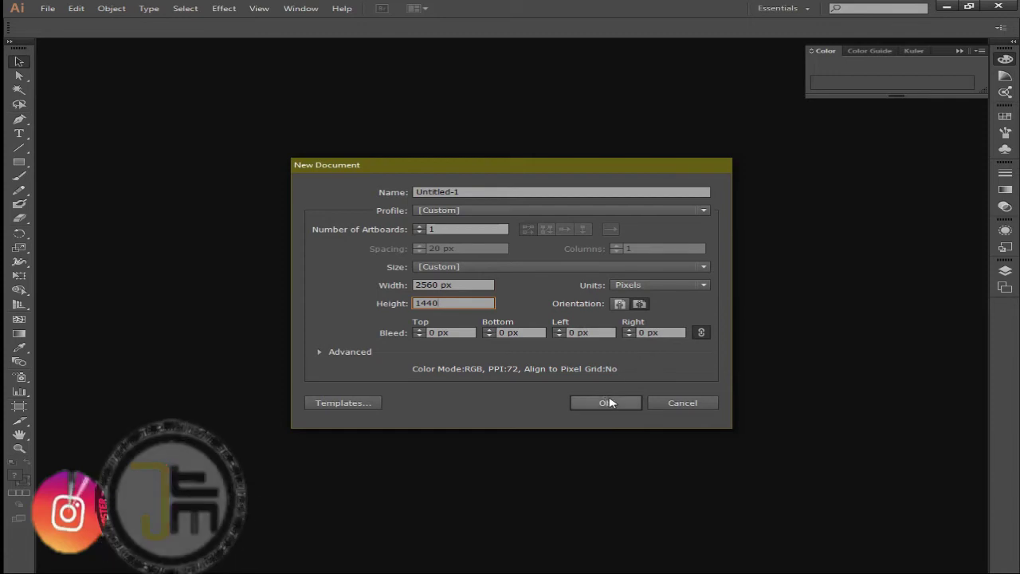
left_click(630, 403)
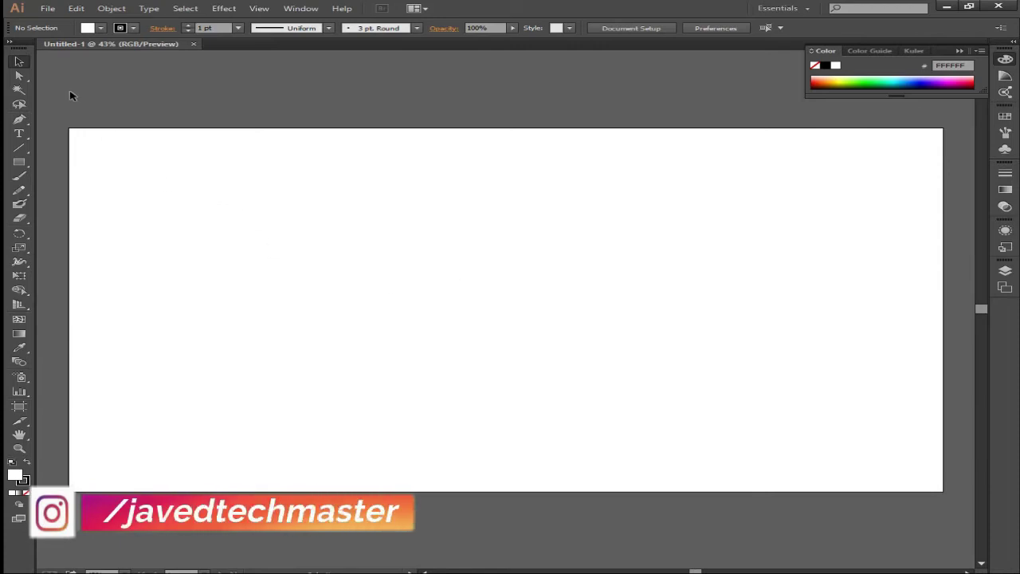
Step: Set the fill to None and toggle Smart Guides from the View menu
left_click(27, 493)
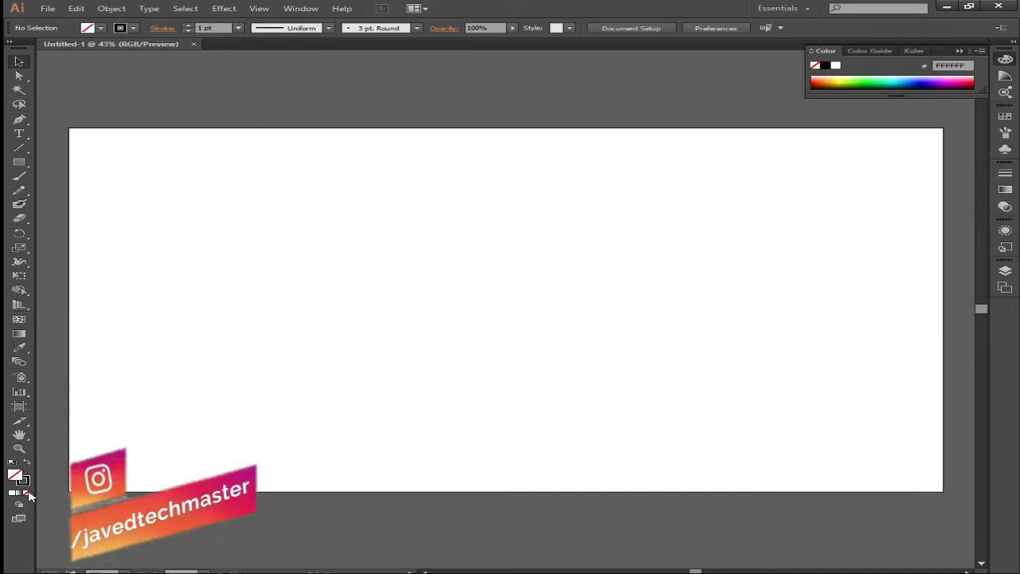
left_click(28, 494)
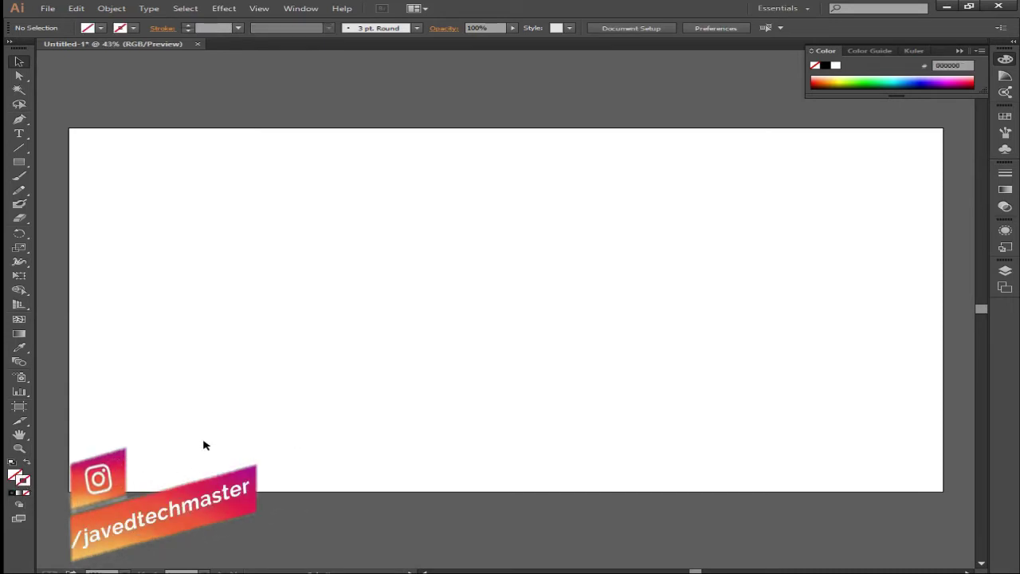
left_click(133, 29)
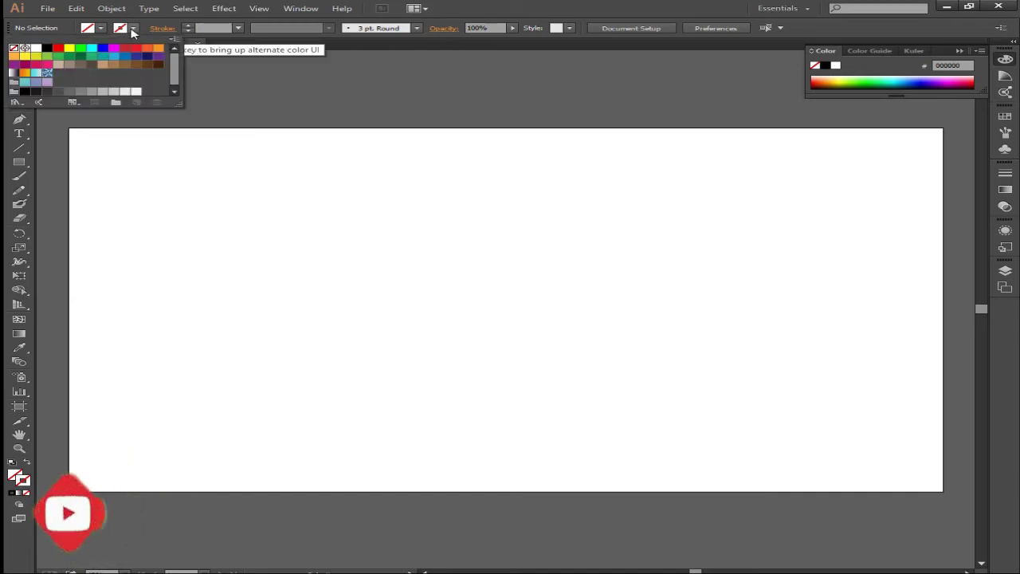
left_click(133, 29)
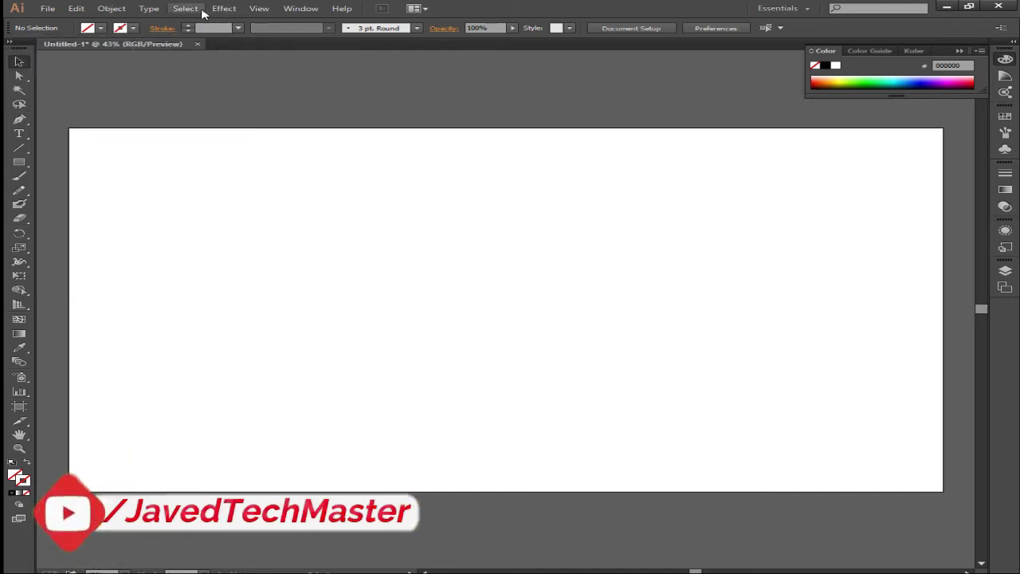
left_click(222, 9)
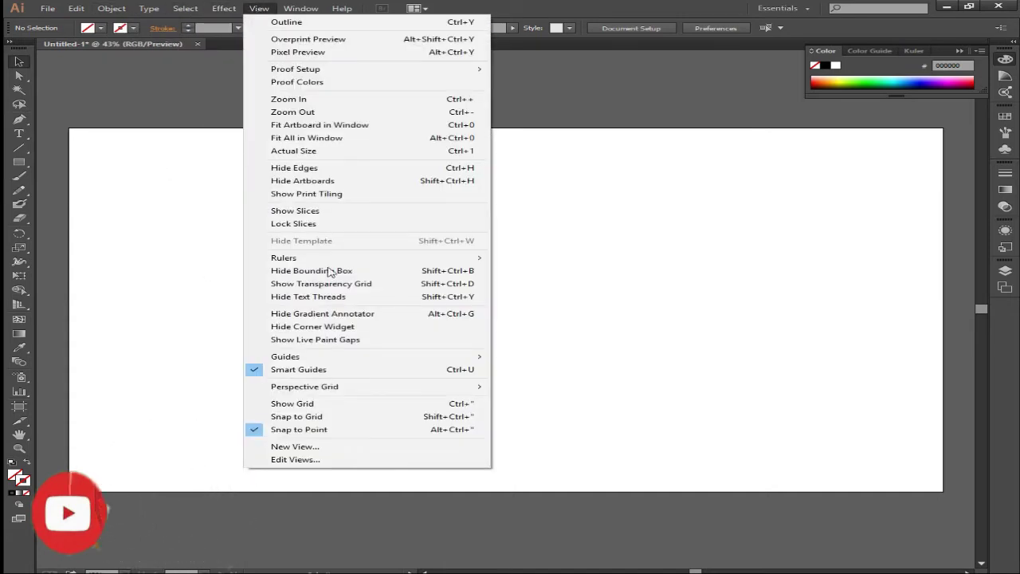
left_click(289, 369)
left_click(259, 8)
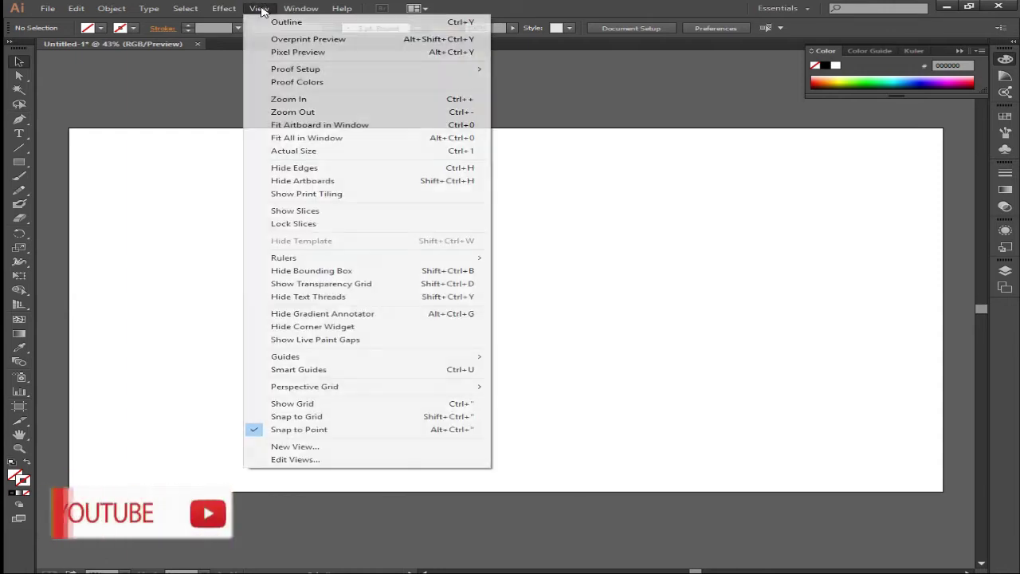
left_click(312, 369)
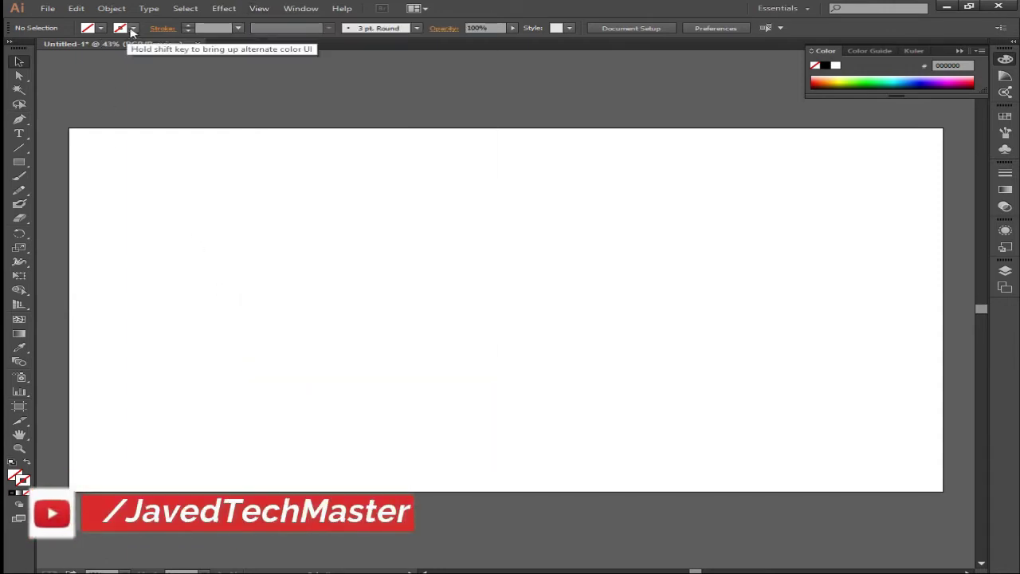
Step: Make the stroke black with a 3 pt weight
left_click(133, 28)
left_click(48, 49)
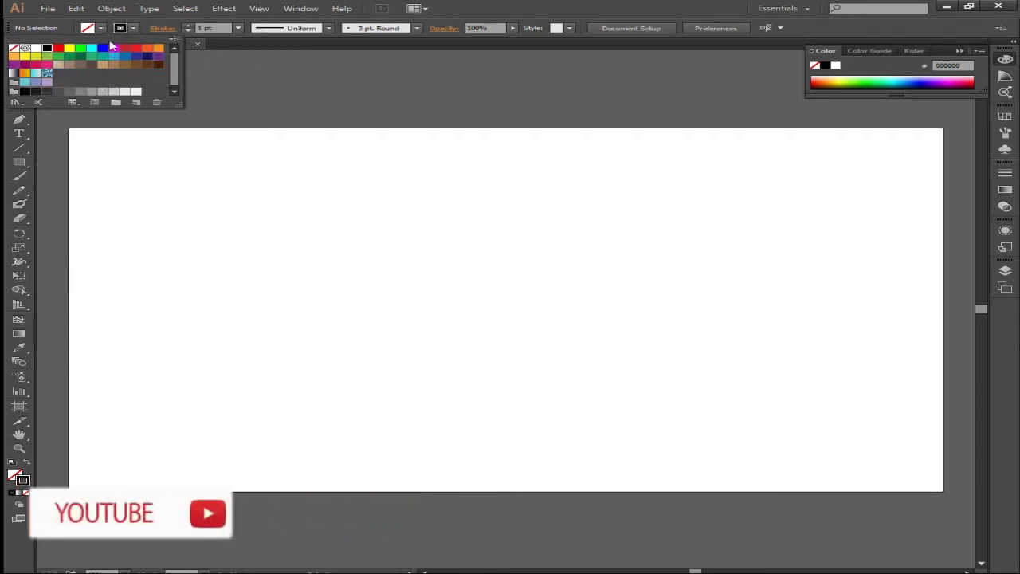
left_click(238, 29)
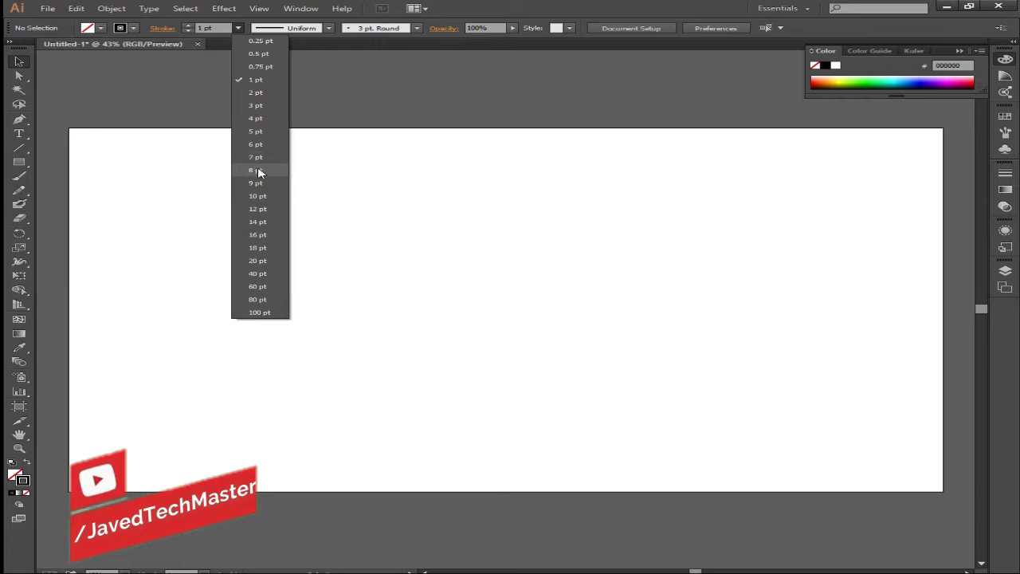
left_click(257, 105)
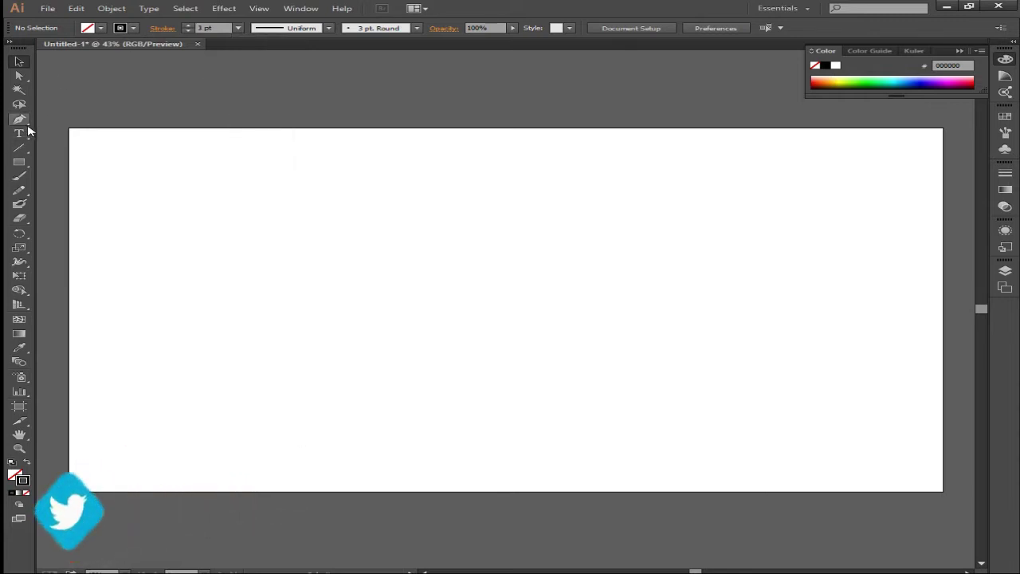
Step: Draw a 600 × 600 px circle with the Ellipse tool and move it to the artboard centre
left_click_drag(24, 166, 72, 191)
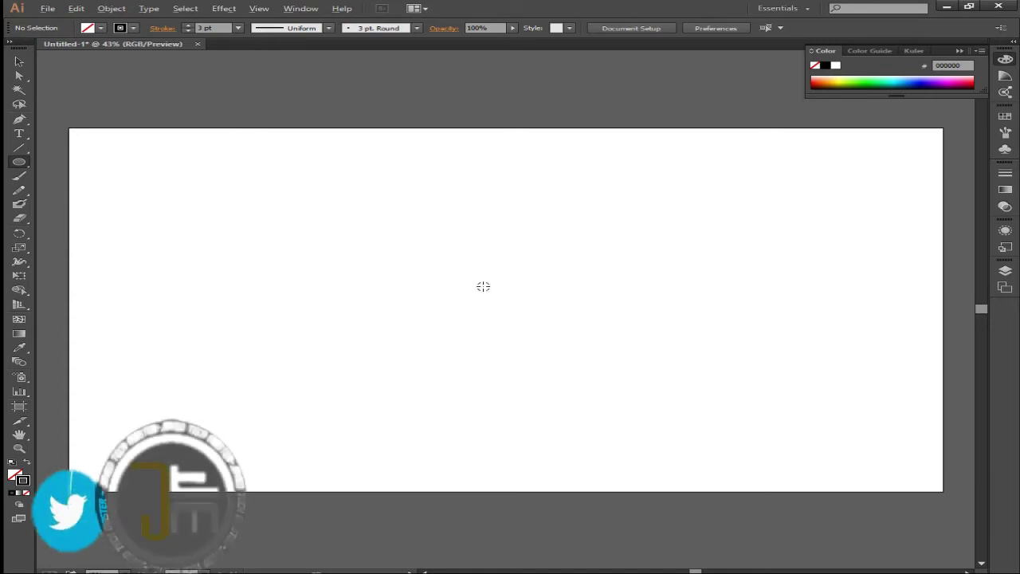
left_click(483, 285)
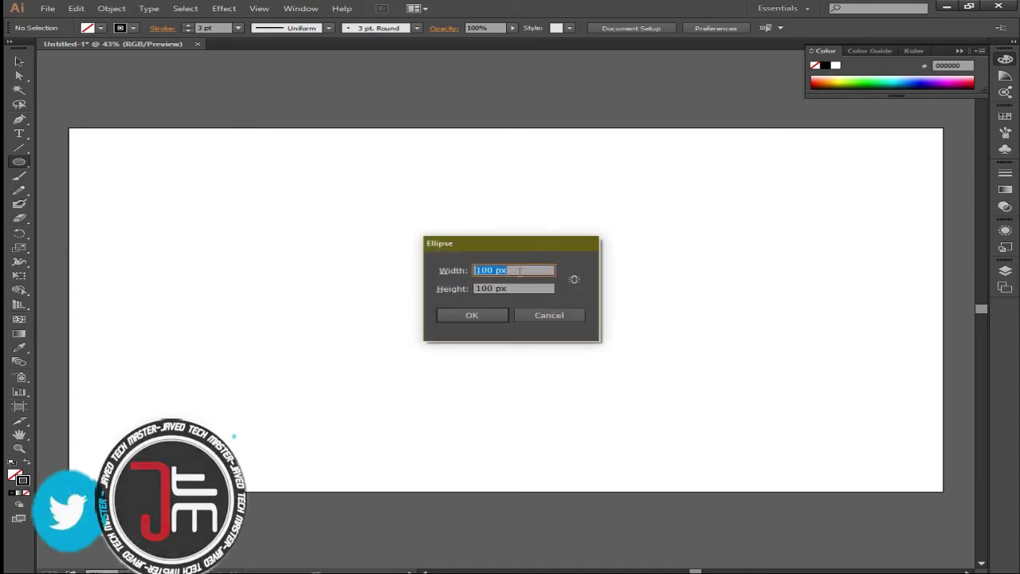
type("6")
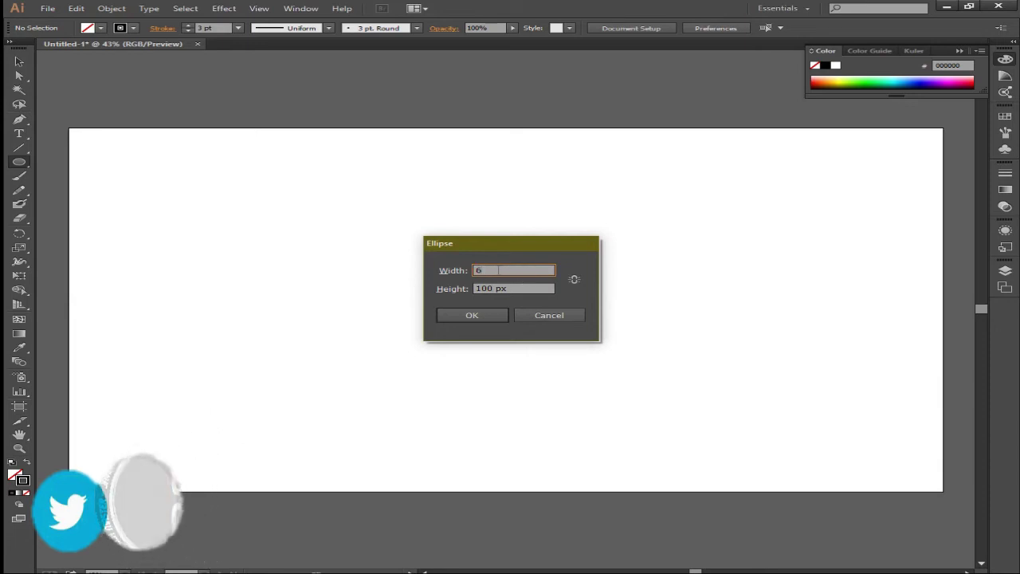
left_click(574, 280)
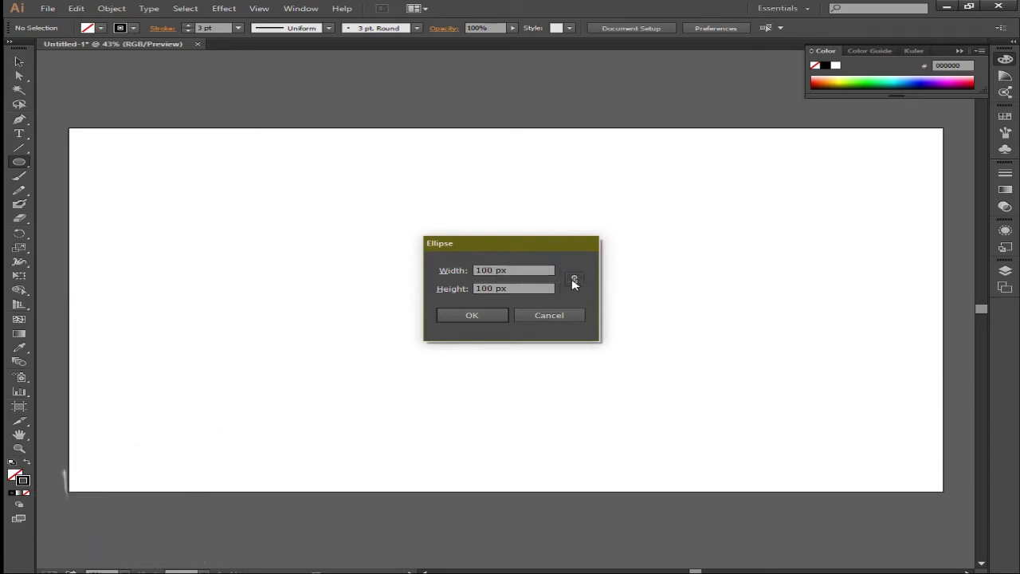
double_click(525, 275)
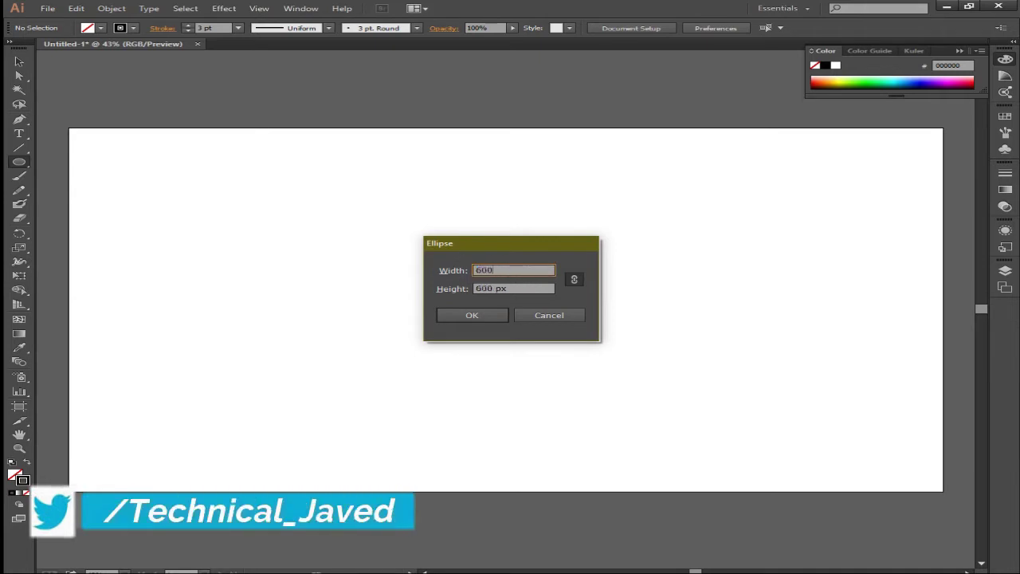
key("Return")
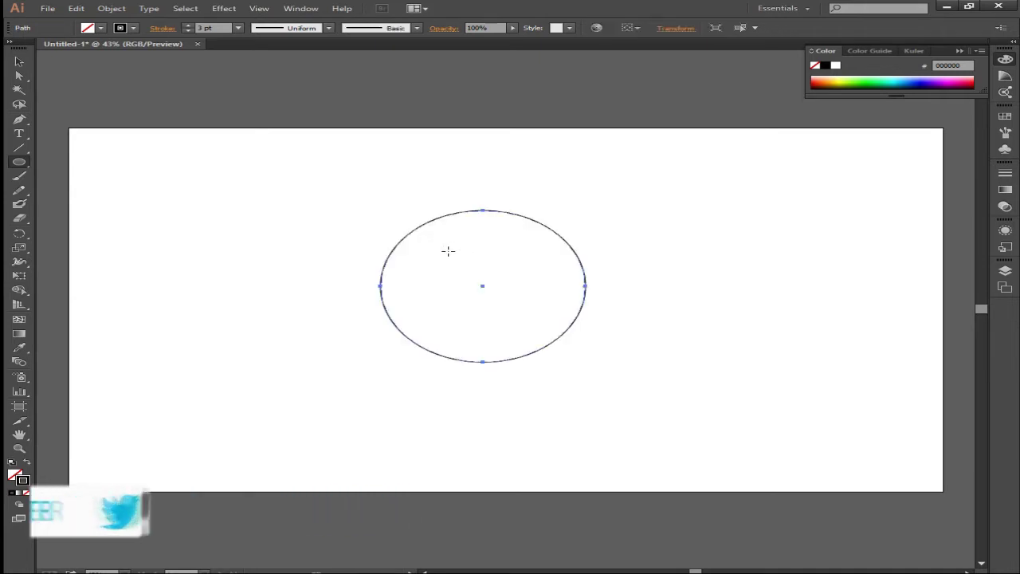
left_click(19, 62)
left_click(232, 245)
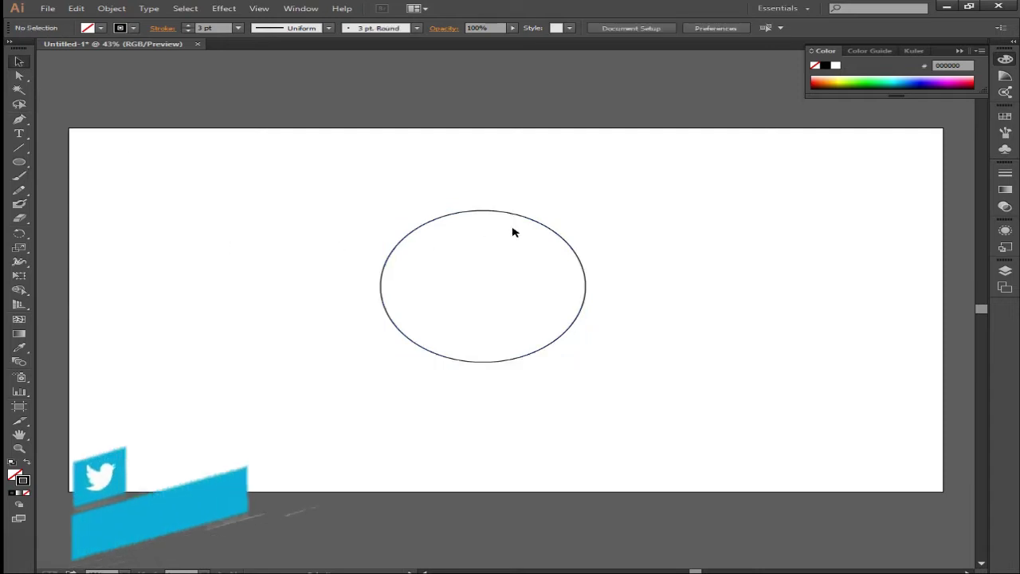
left_click_drag(531, 221, 552, 223)
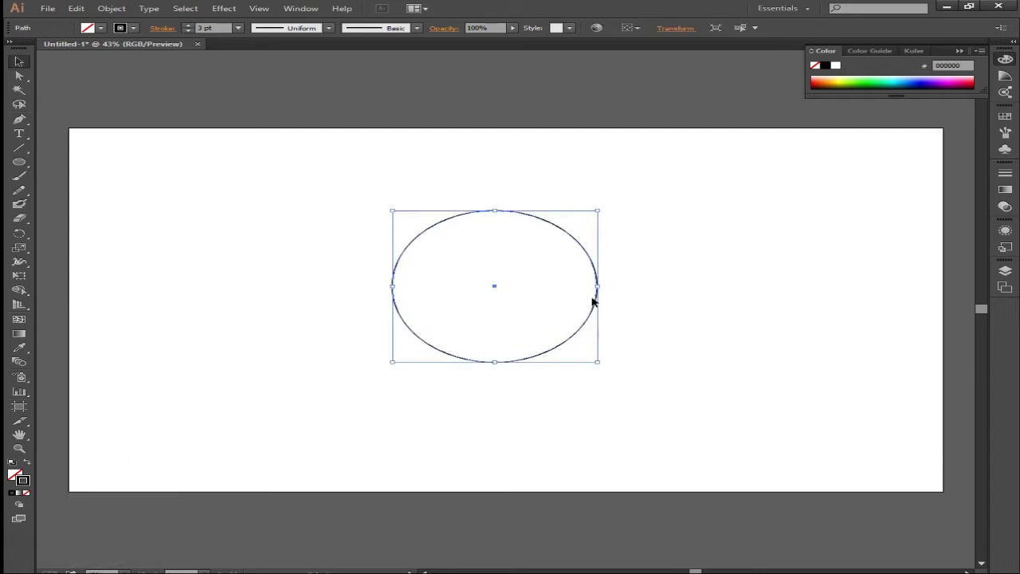
left_click(69, 189)
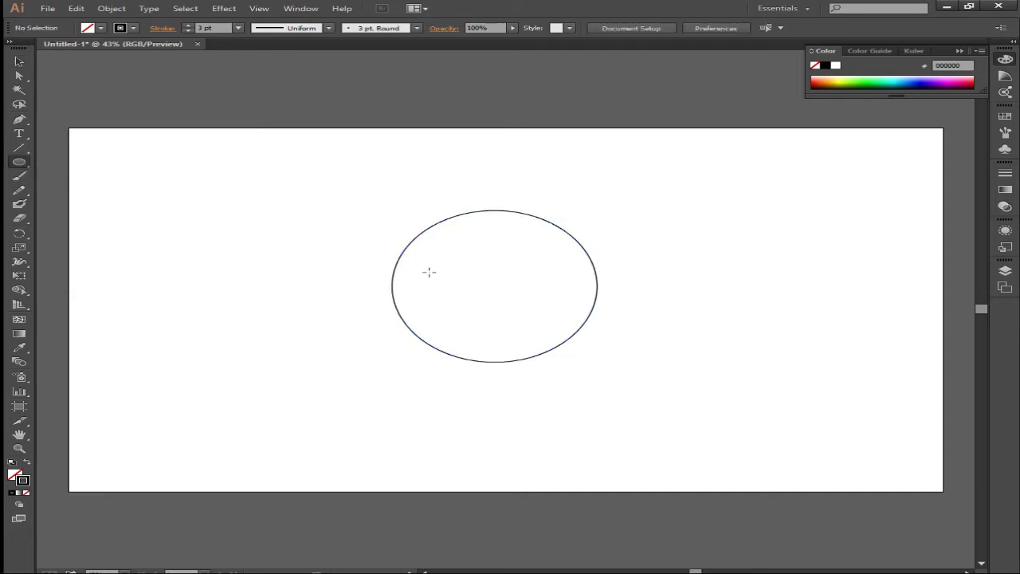
Step: Add concentric 480 px and 400 px circles centred inside the 600 px circle
left_click(496, 284)
type("480")
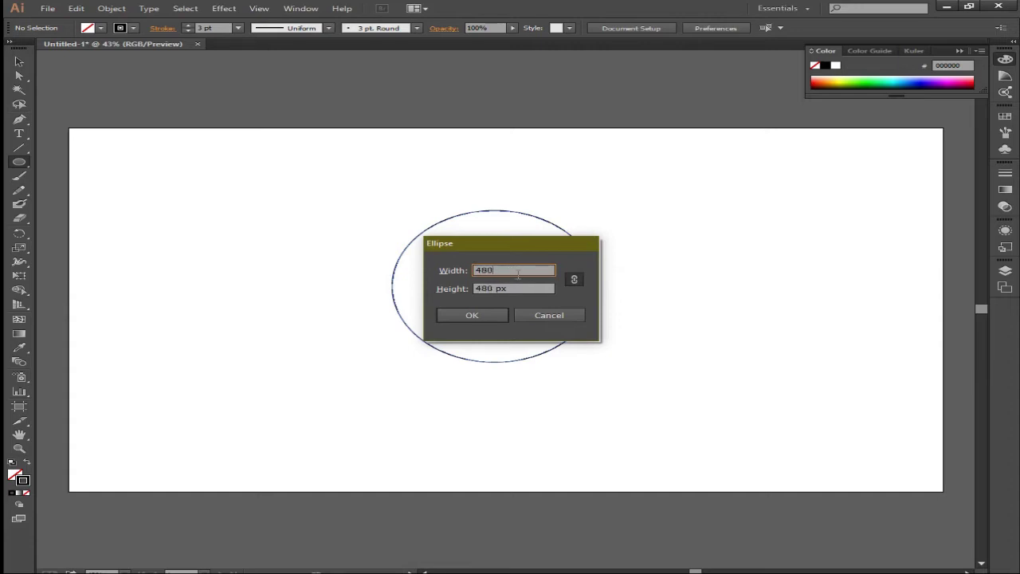
key("Return")
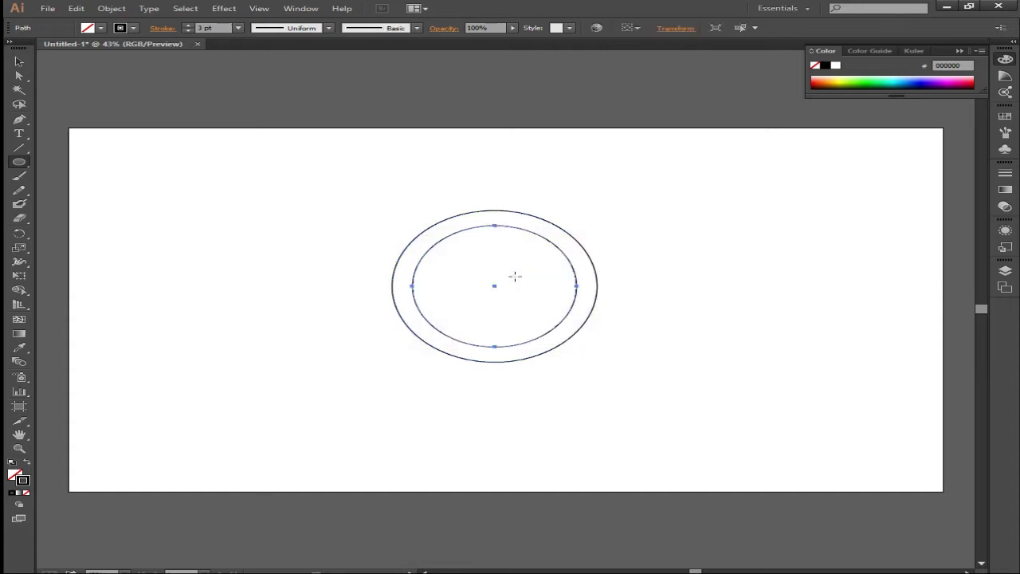
left_click(20, 63)
left_click(116, 175)
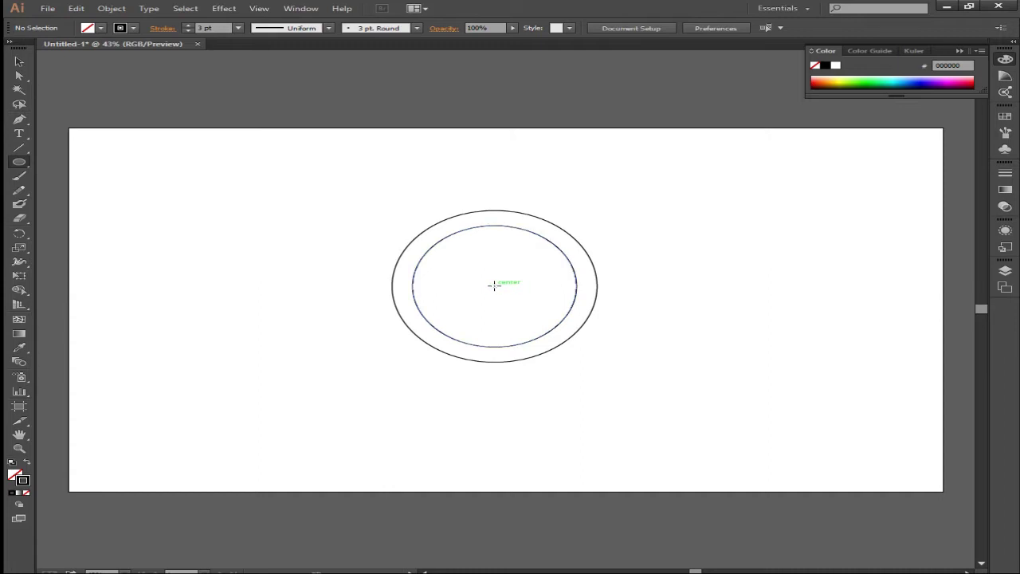
left_click(494, 284)
type("400")
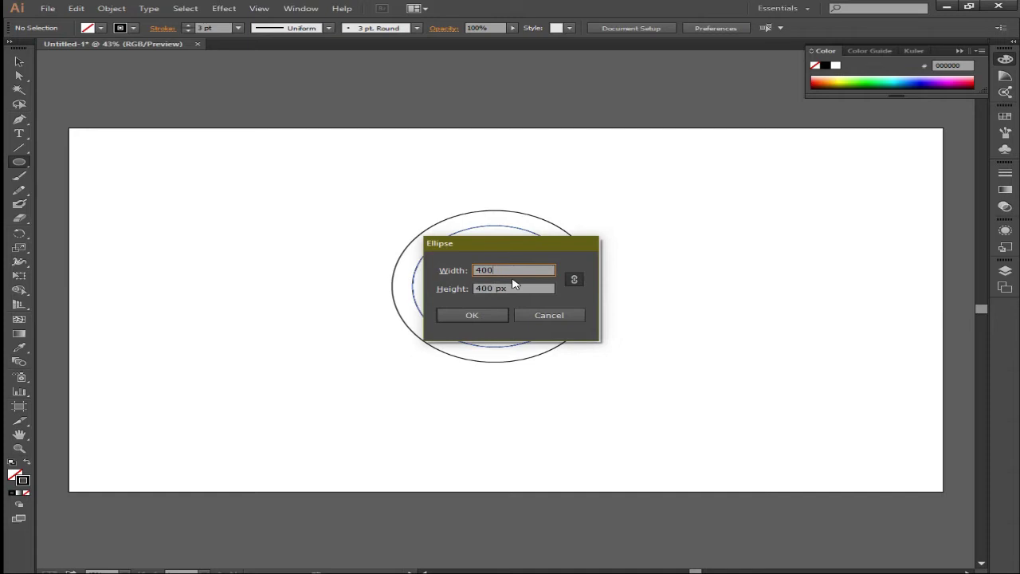
key("Return")
left_click(19, 63)
left_click(119, 183)
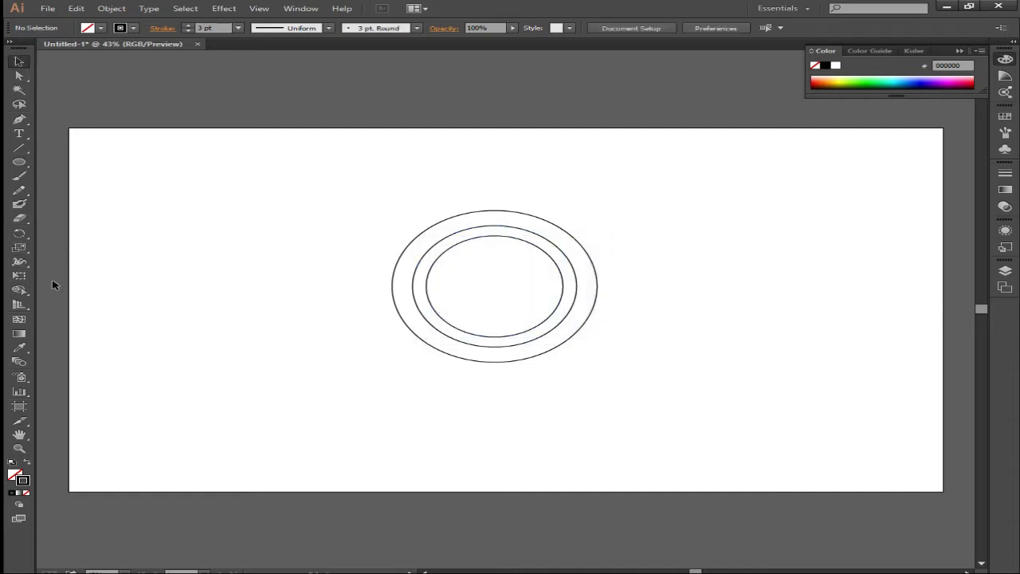
Step: Add a centred 200 px circle, undoing a misplaced first attempt
left_click(19, 162)
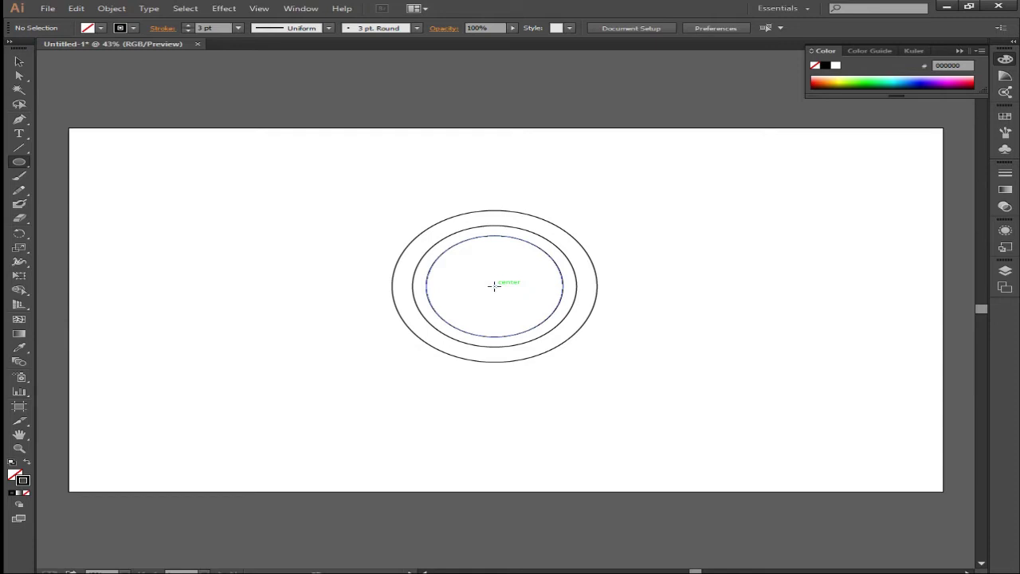
left_click(492, 285)
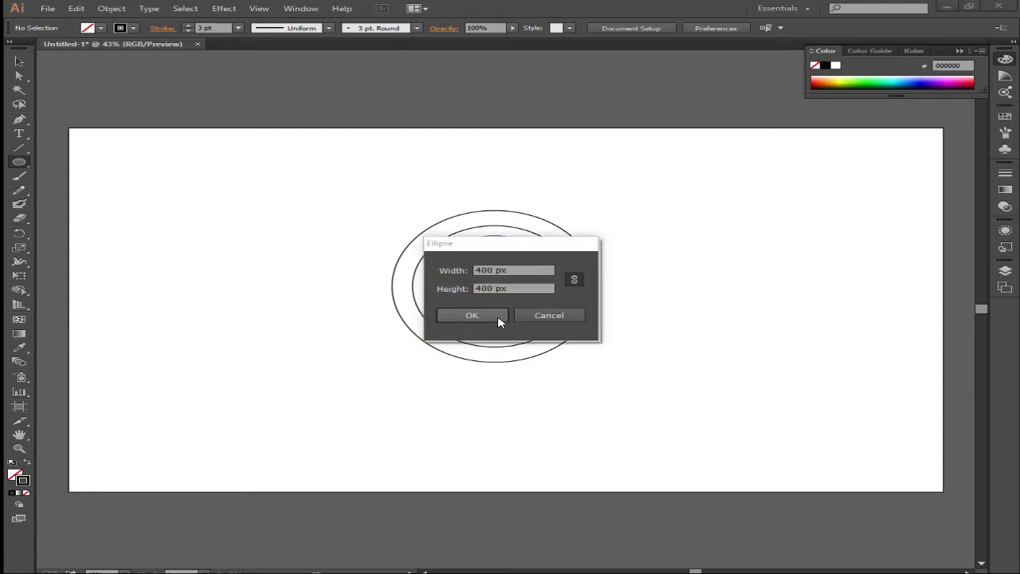
key("super")
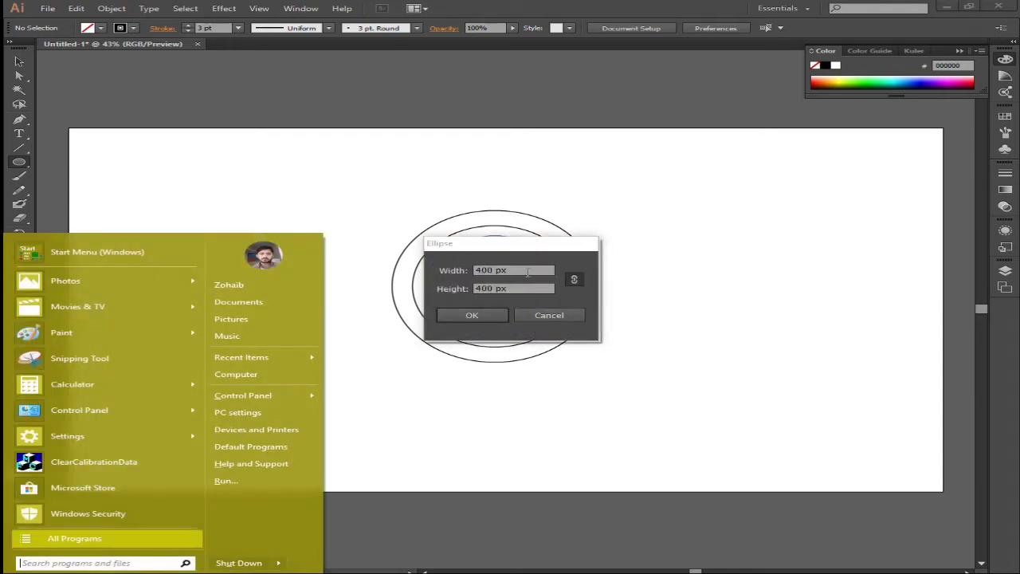
key("super")
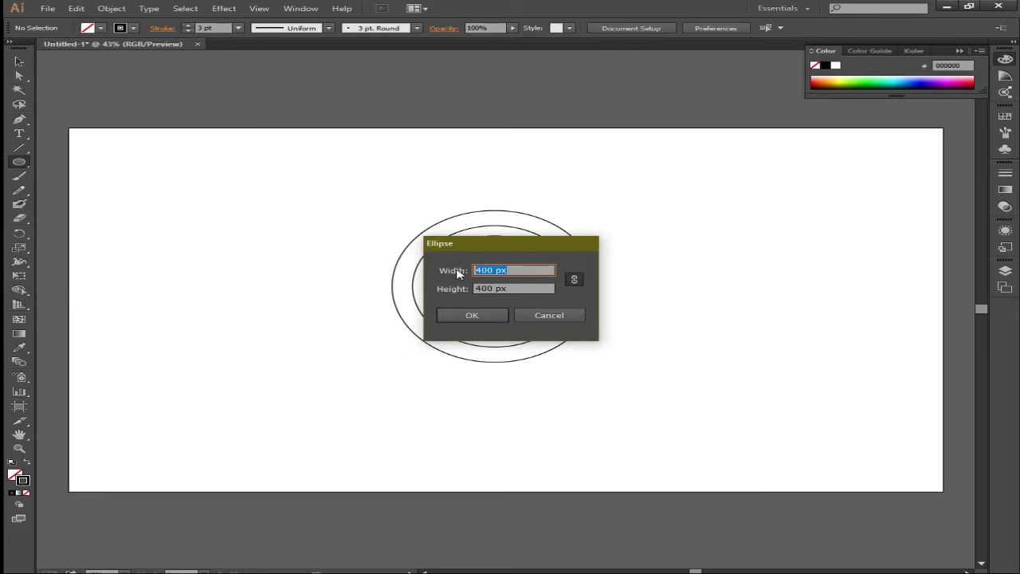
left_click(515, 271)
type("200")
key("Return")
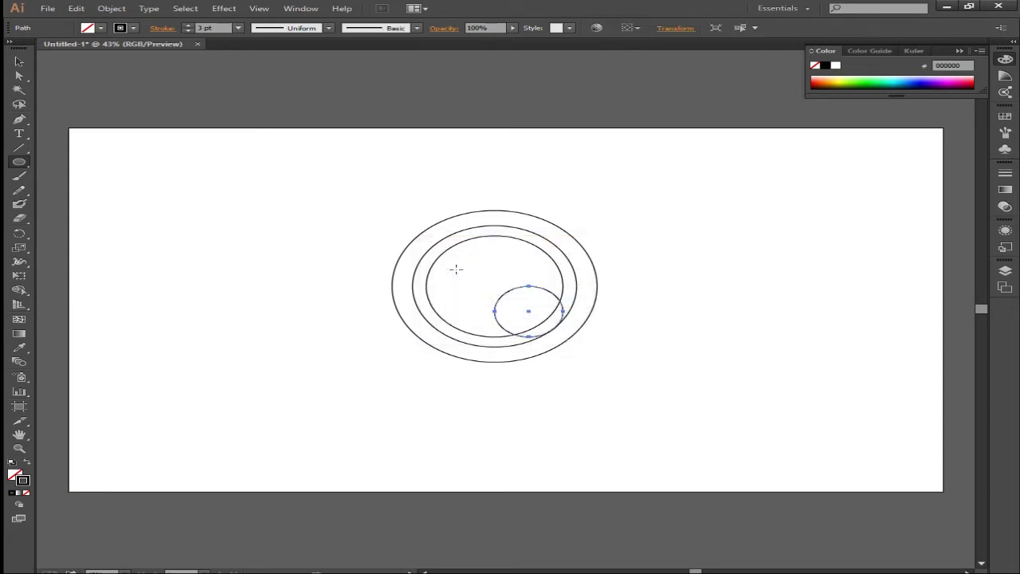
key("ctrl+z")
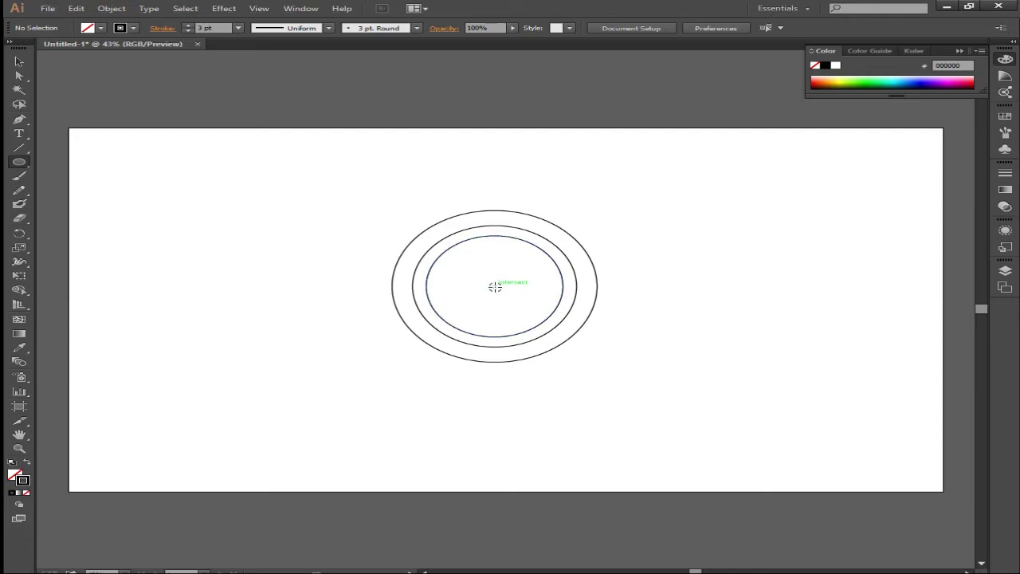
left_click(494, 286)
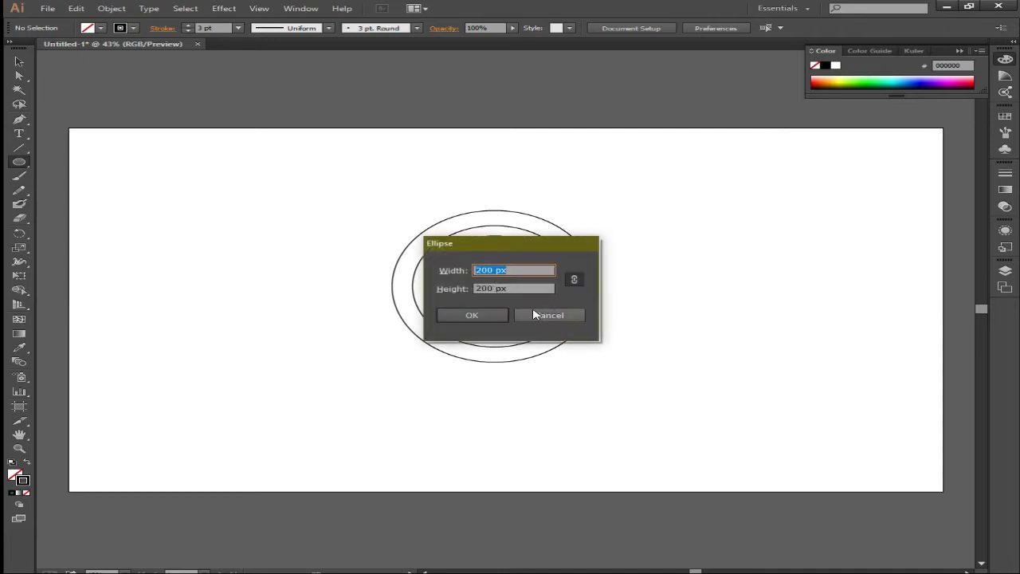
key("Return")
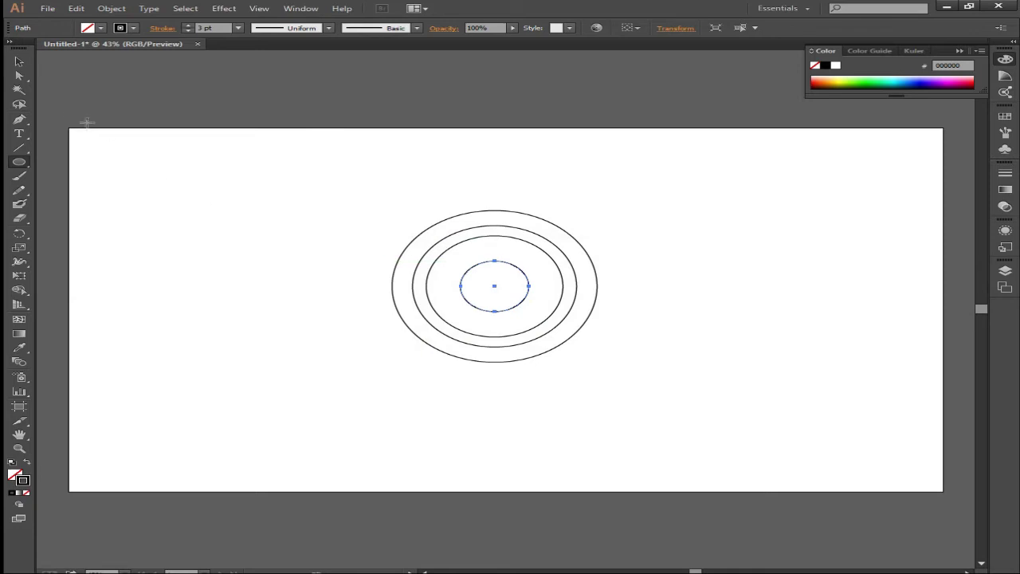
left_click(20, 63)
left_click(226, 284)
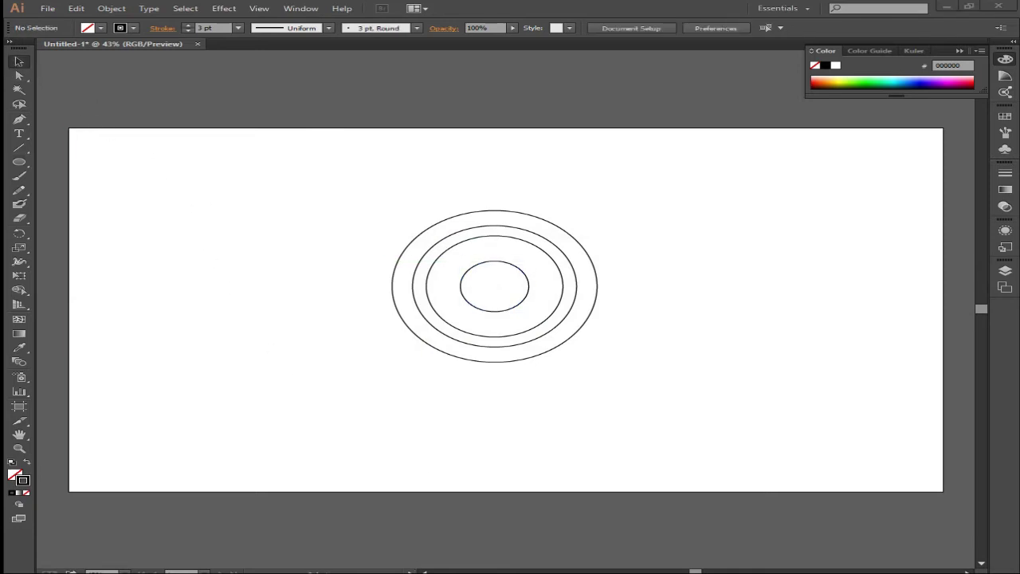
left_click(21, 148)
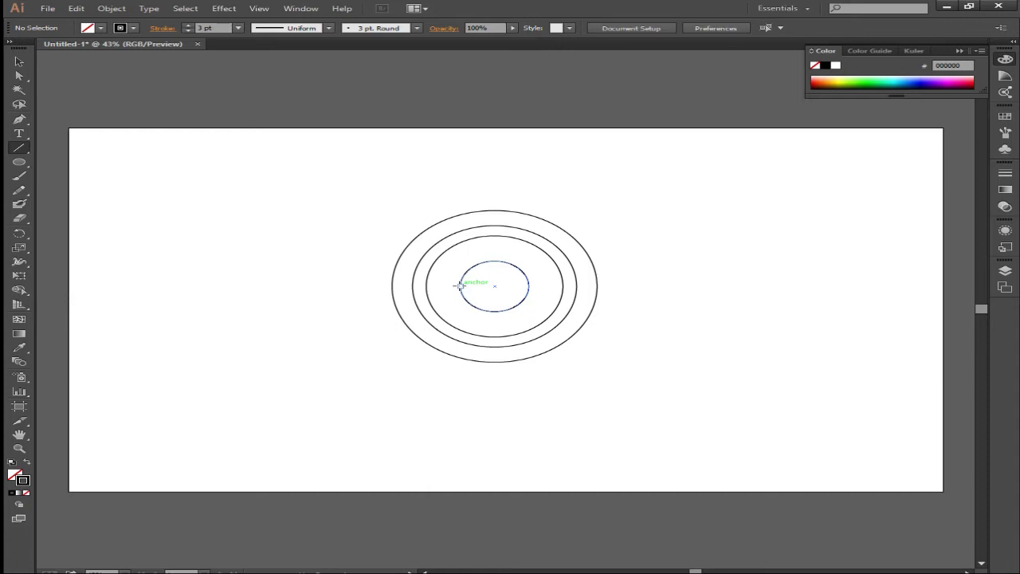
Step: Draw two vertical lines at the circles' left edges and four horizontal lines from their tops and bottoms
mouse_move(460, 285)
left_mouse_down()
mouse_move(459, 110)
mouse_move(456, 132)
left_mouse_up()
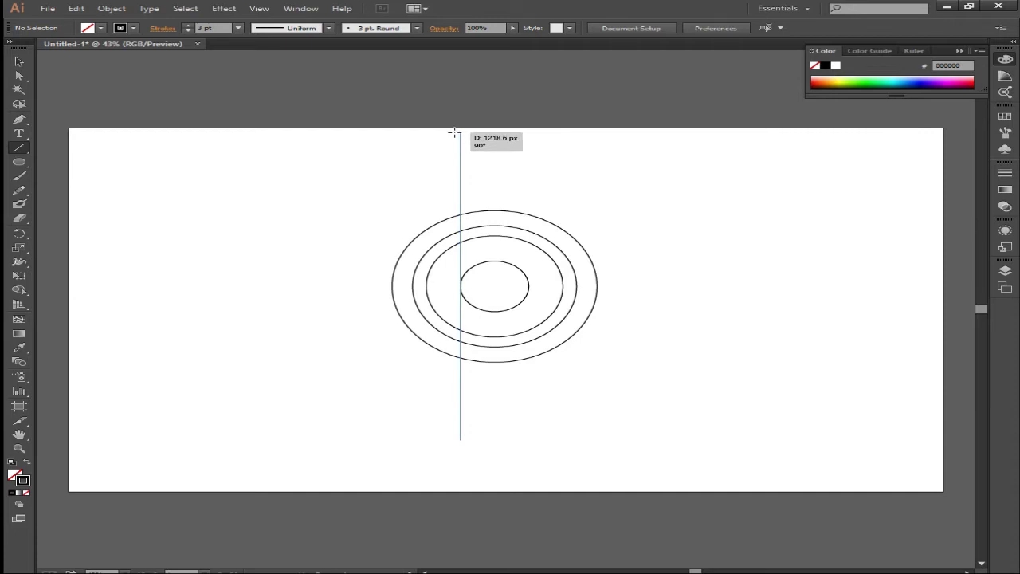
left_click_drag(455, 133, 454, 133)
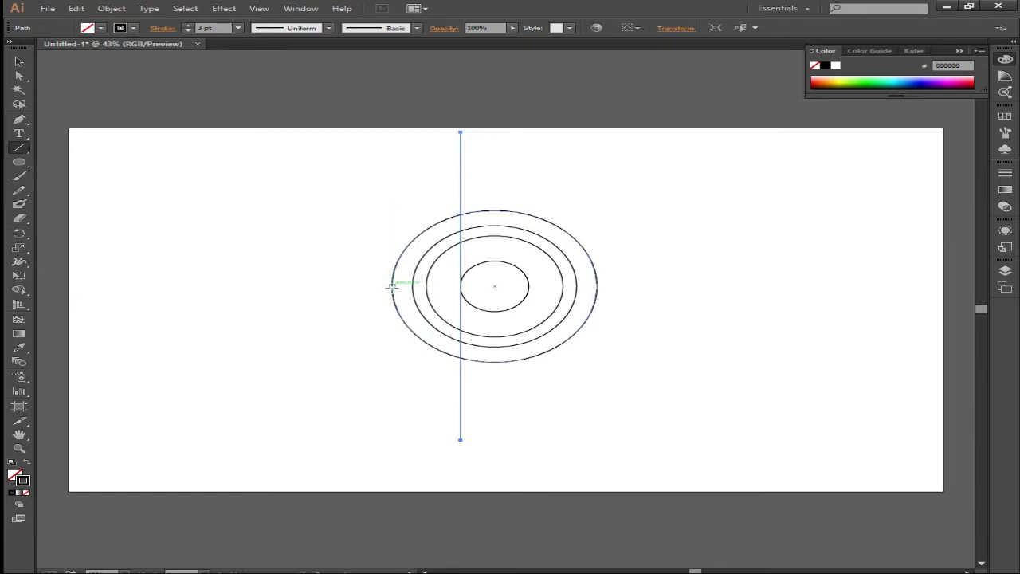
mouse_move(392, 285)
left_mouse_down()
mouse_move(391, 165)
mouse_move(401, 130)
left_mouse_up()
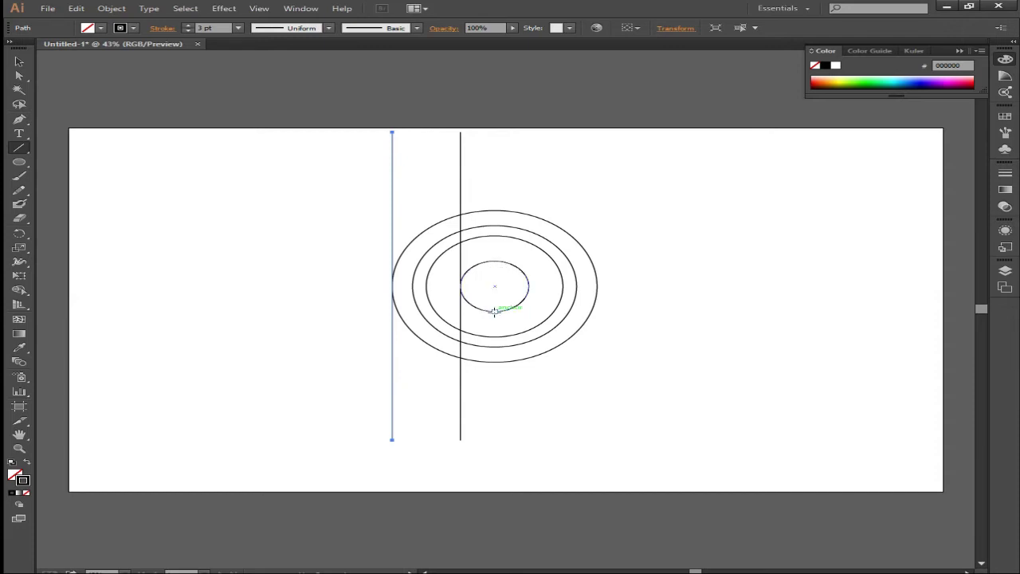
left_click_drag(494, 311, 225, 323)
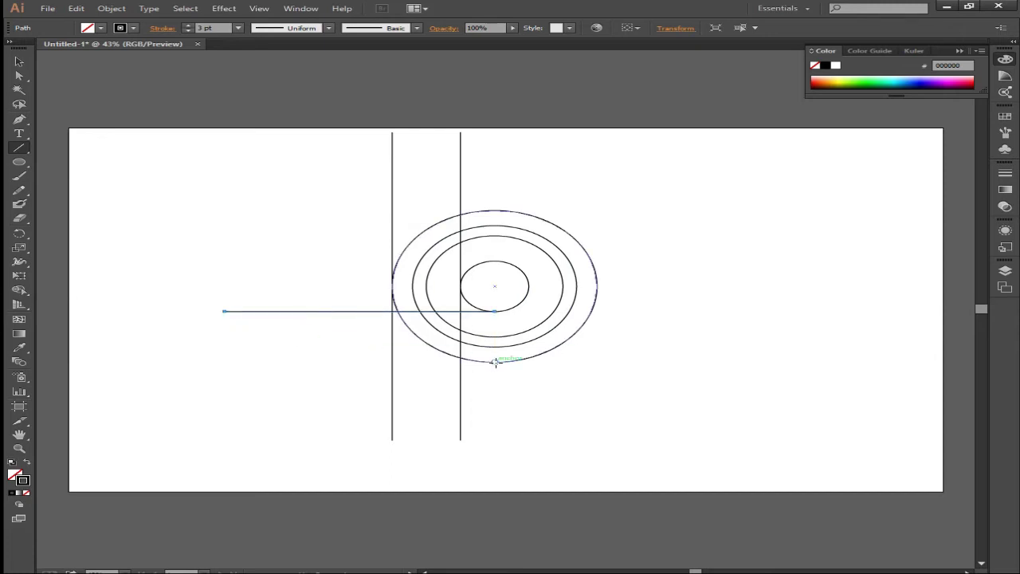
left_click_drag(495, 363, 223, 366)
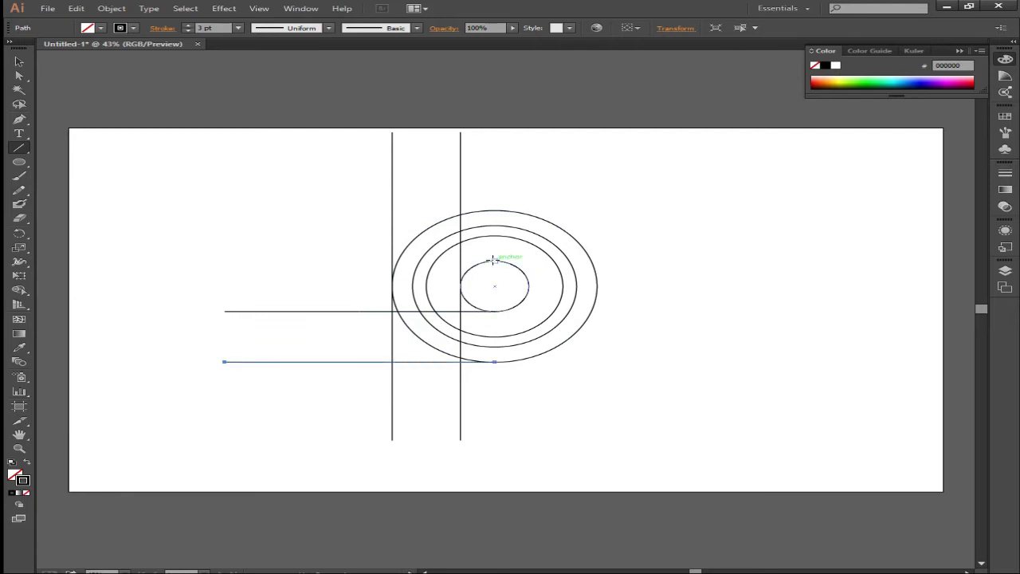
left_click_drag(496, 261, 271, 271)
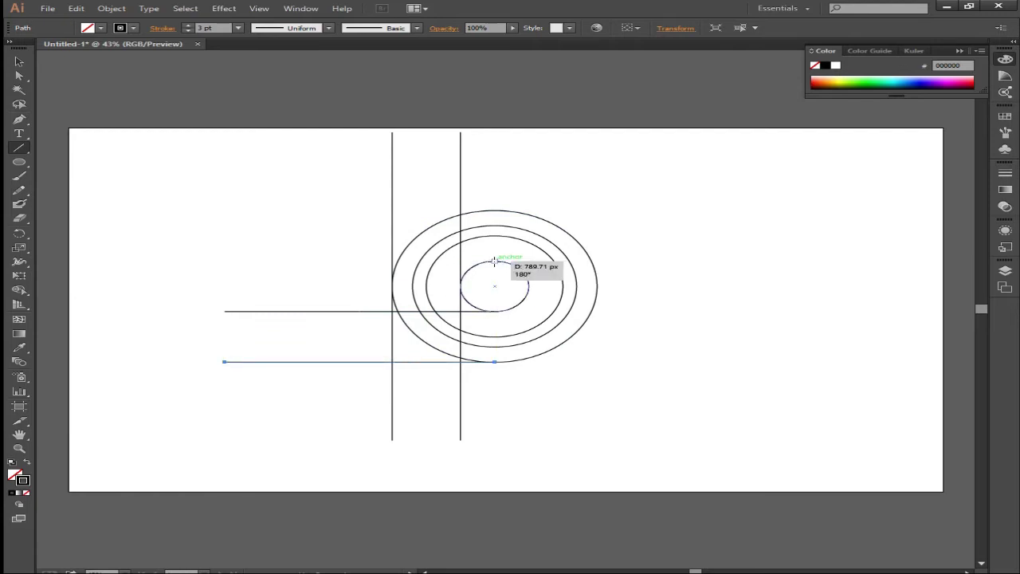
left_click_drag(271, 271, 223, 275)
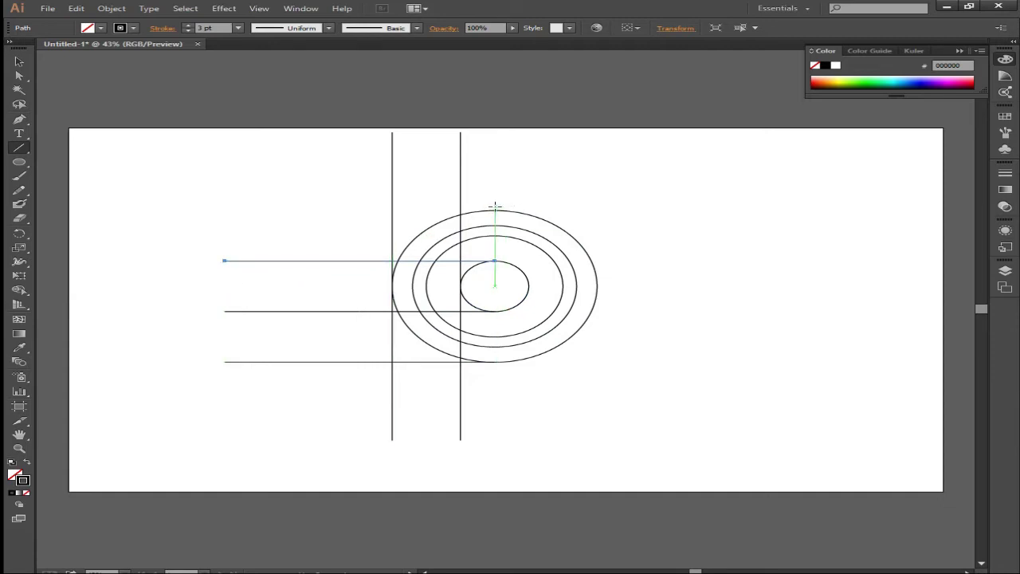
left_click_drag(495, 209, 215, 227)
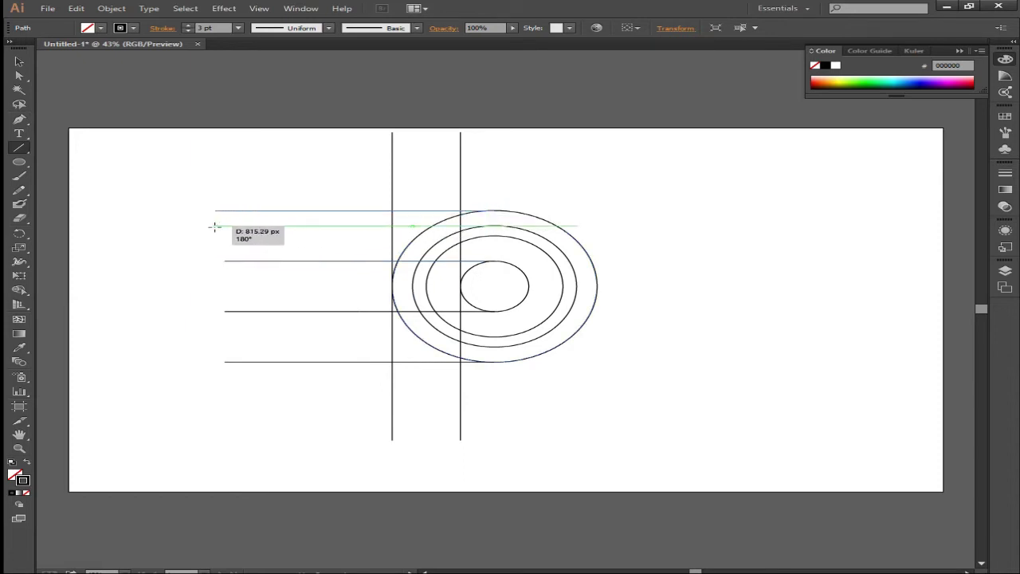
left_click_drag(216, 228, 224, 210)
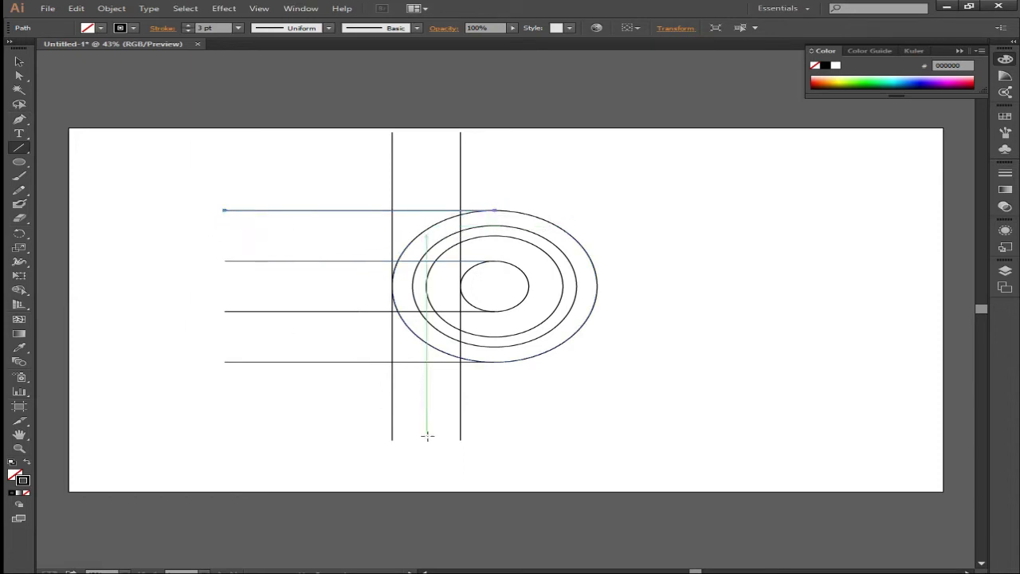
left_click(20, 62)
left_click(143, 287)
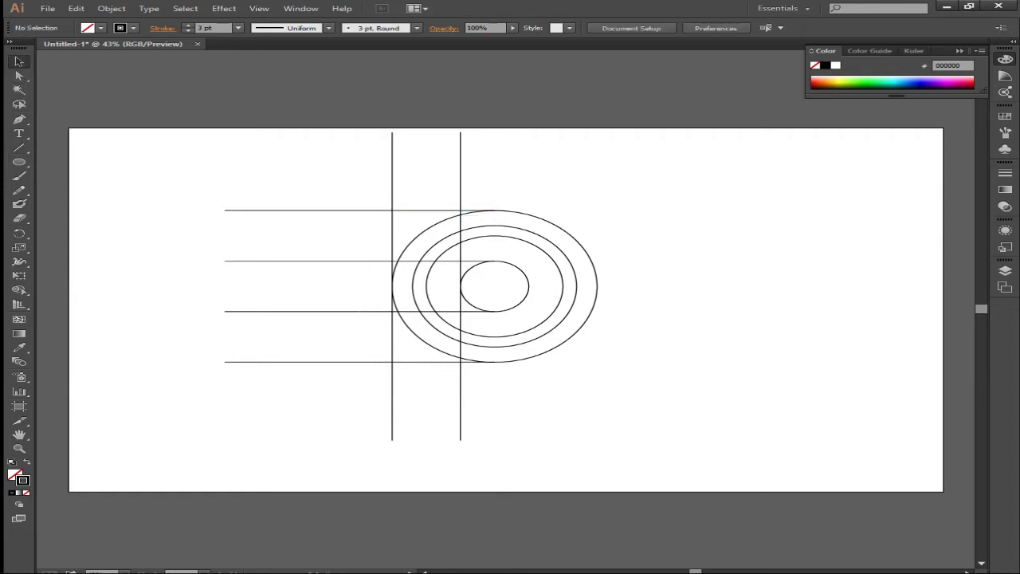
Step: Move the small circle and a ring up to the top guide intersection
left_click(520, 269)
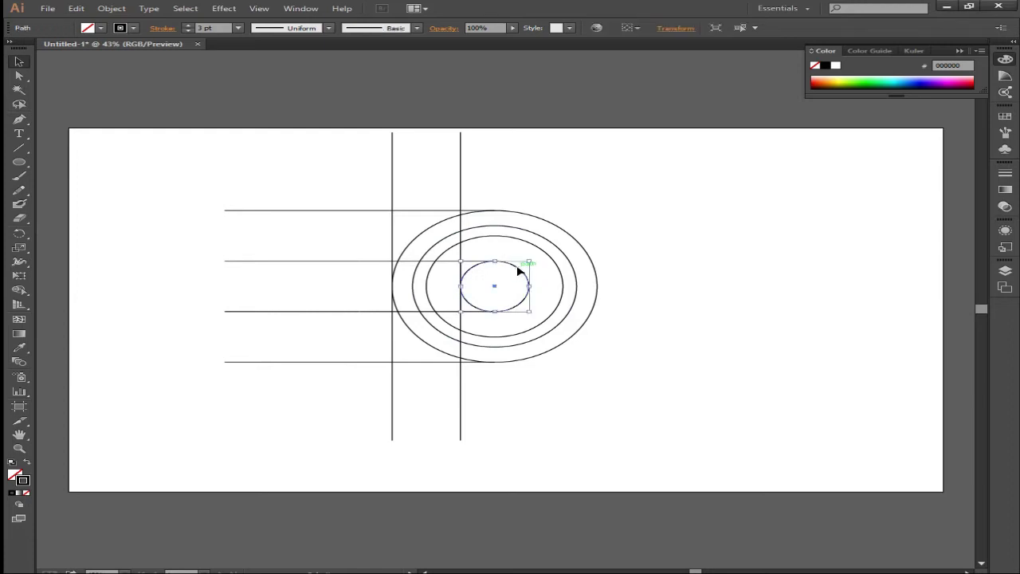
left_click_drag(512, 270, 412, 168)
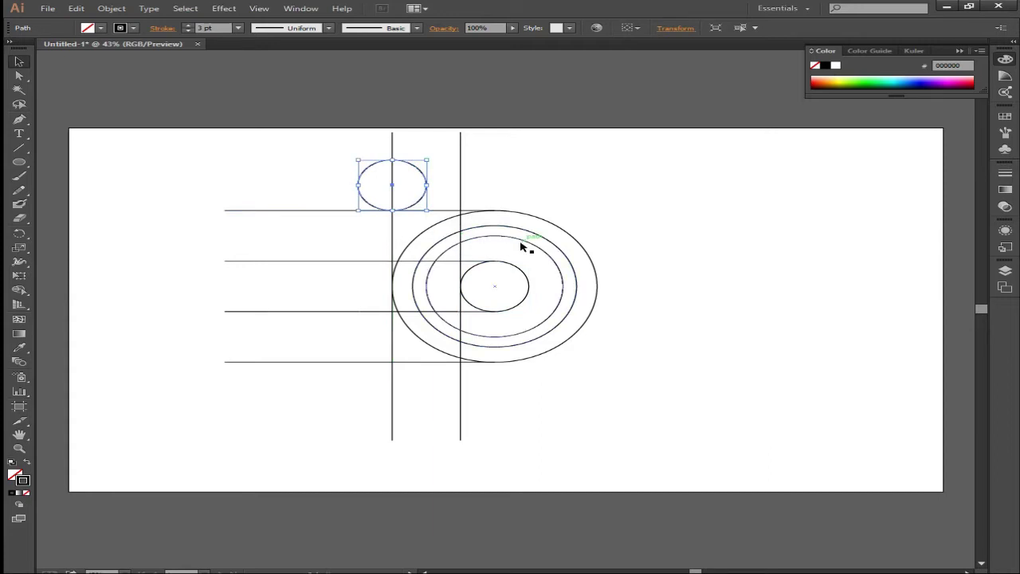
mouse_move(522, 247)
left_mouse_down()
mouse_move(416, 124)
mouse_move(421, 167)
left_mouse_up()
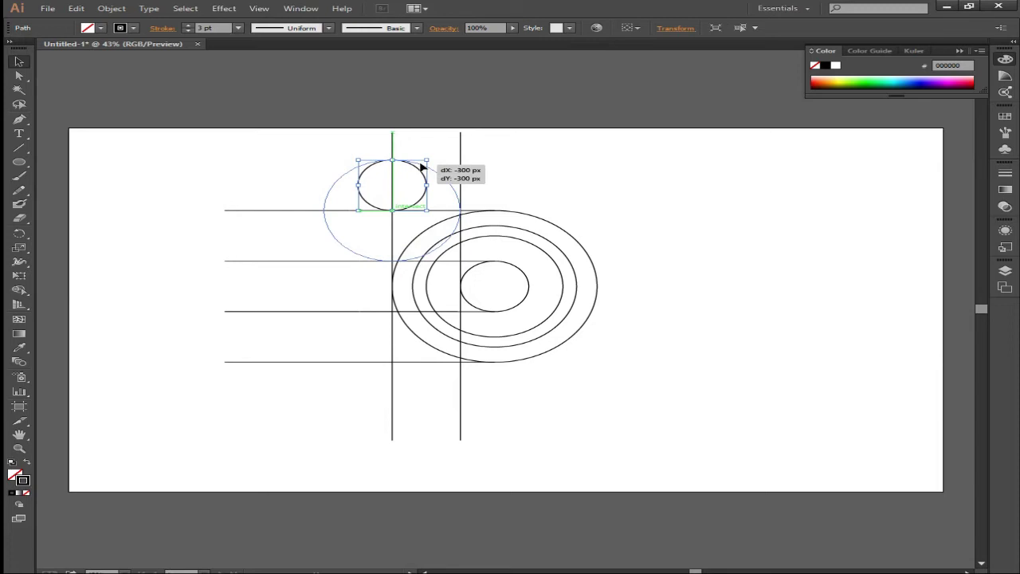
mouse_move(421, 168)
left_mouse_down()
mouse_move(408, 319)
mouse_move(423, 319)
left_mouse_up()
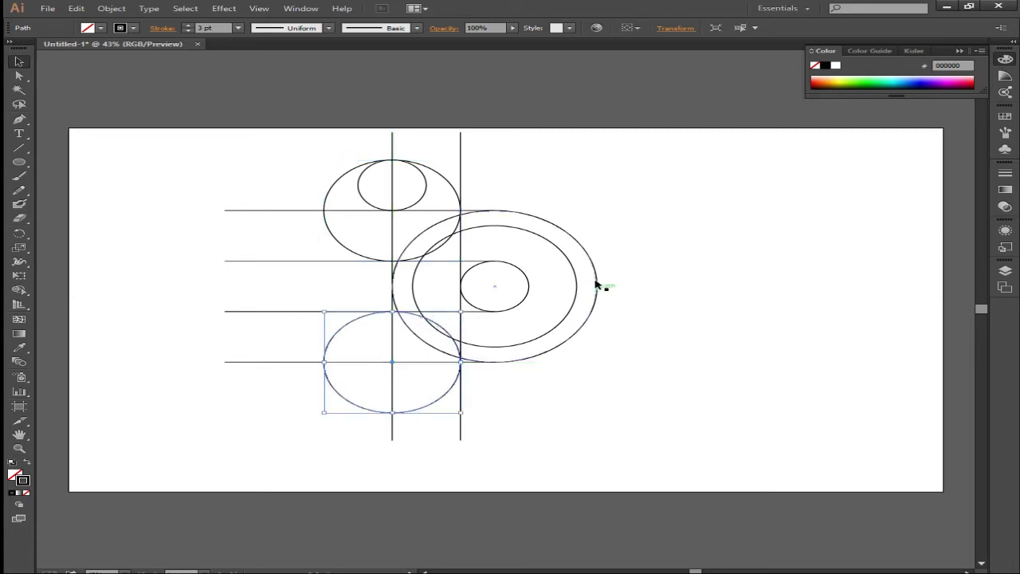
Step: Shift the middle ring upward and save the document as Untitled-1.ai
left_click_drag(547, 245, 550, 209)
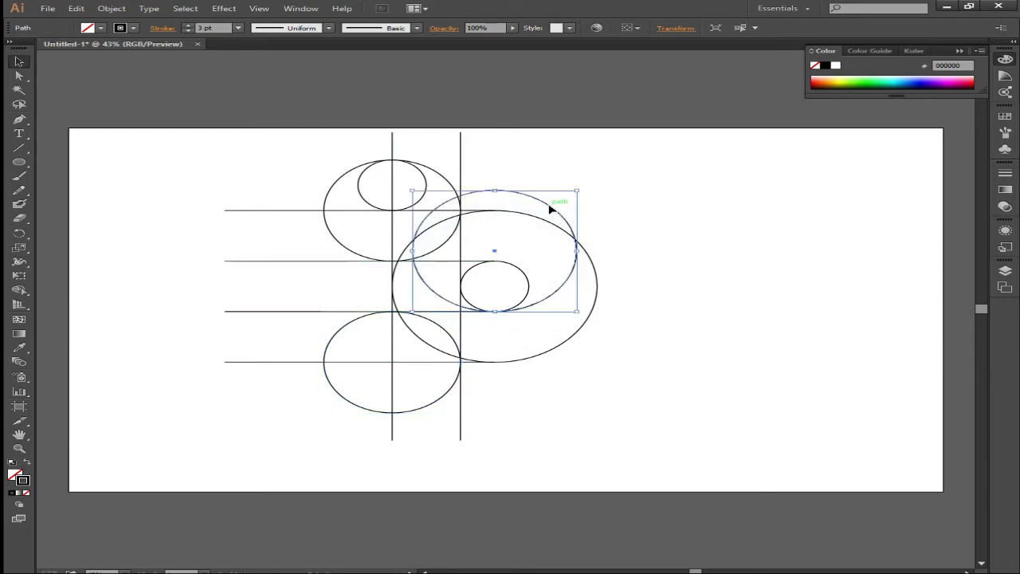
left_click(676, 364)
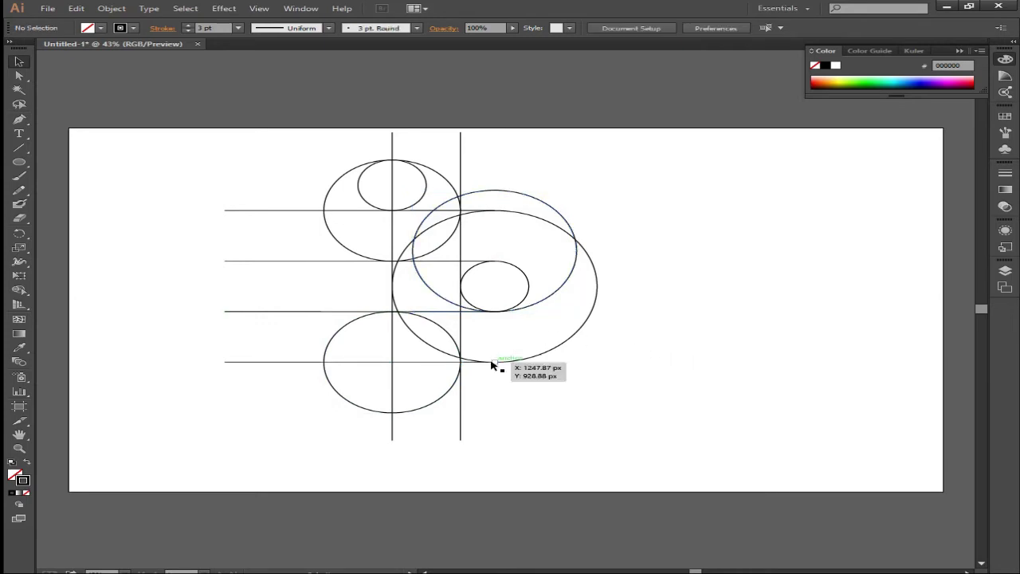
key("ctrl+s")
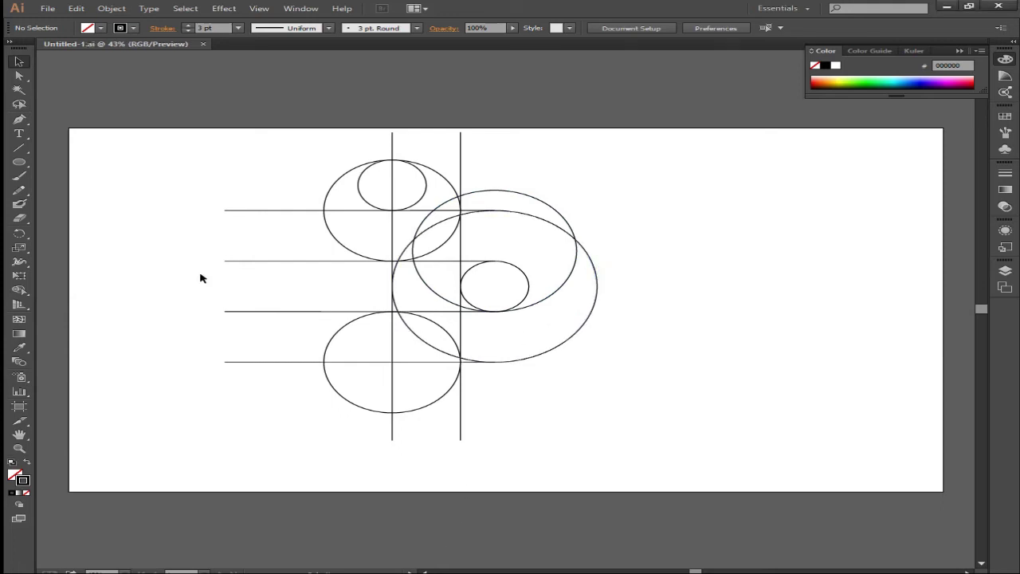
Step: Delete the left halves of the large circle and middle ring, and the top circle's right half
left_click(19, 62)
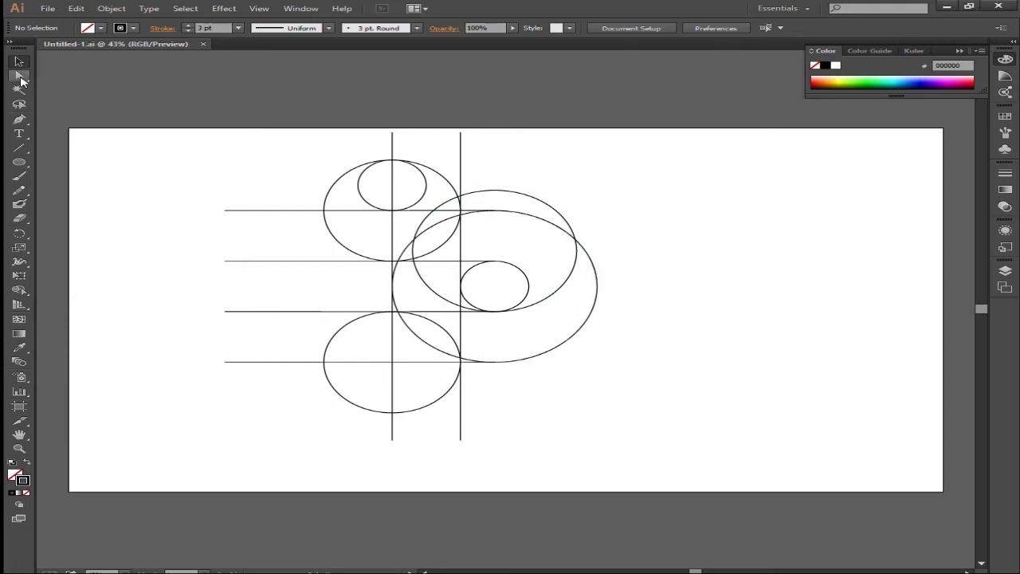
left_click(580, 338)
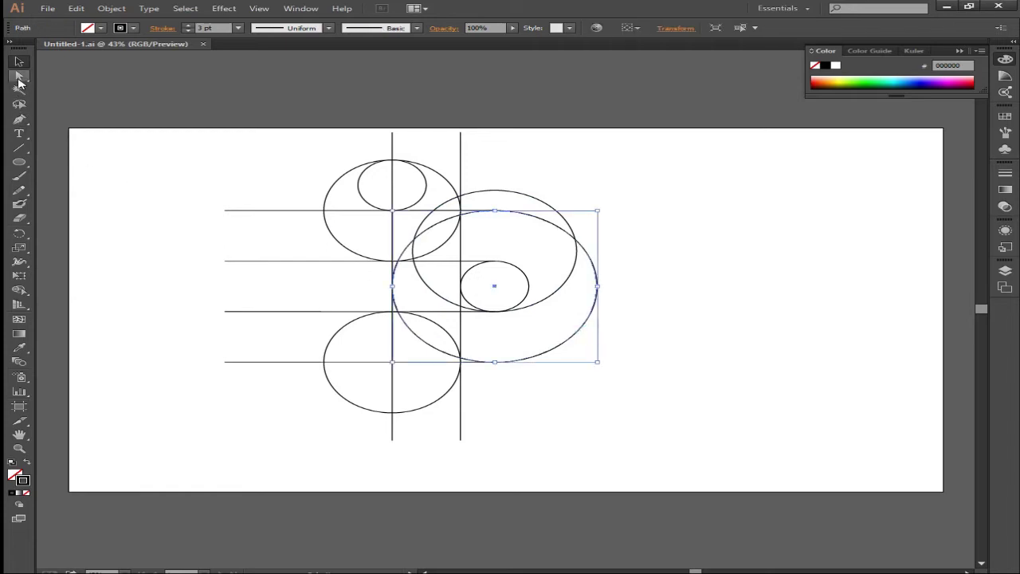
left_click(19, 75)
left_click(393, 286)
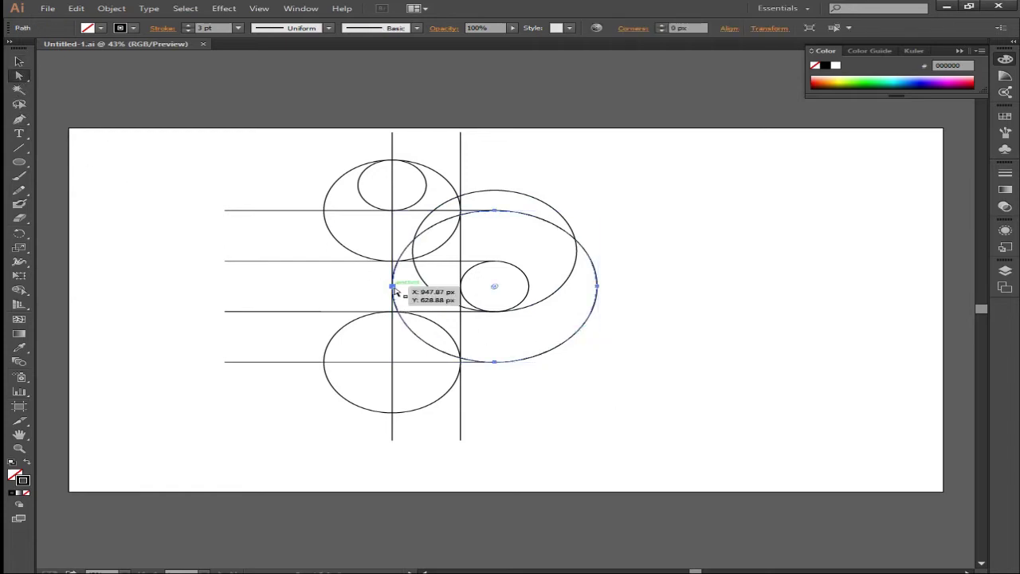
key("Delete")
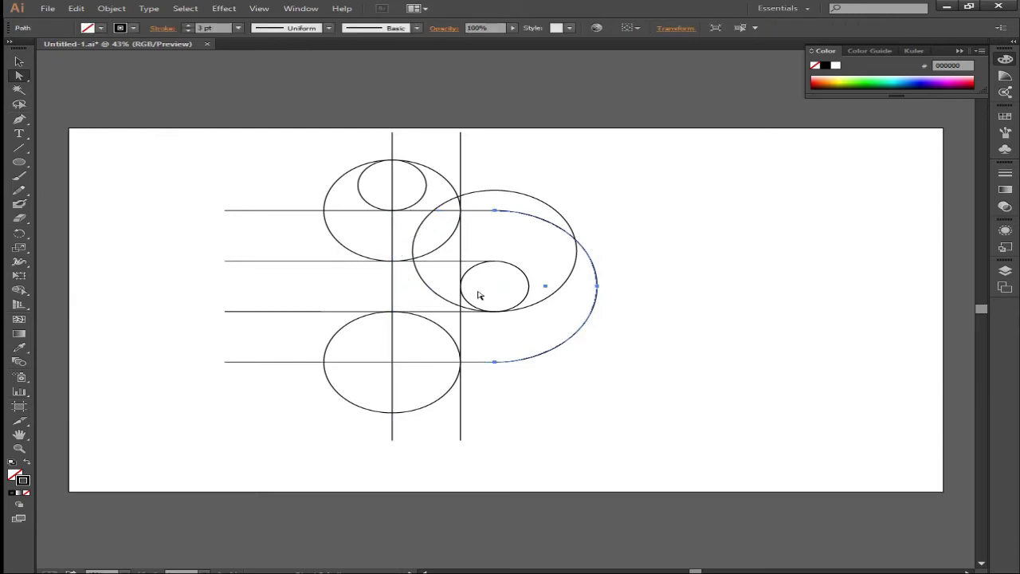
left_click(565, 217)
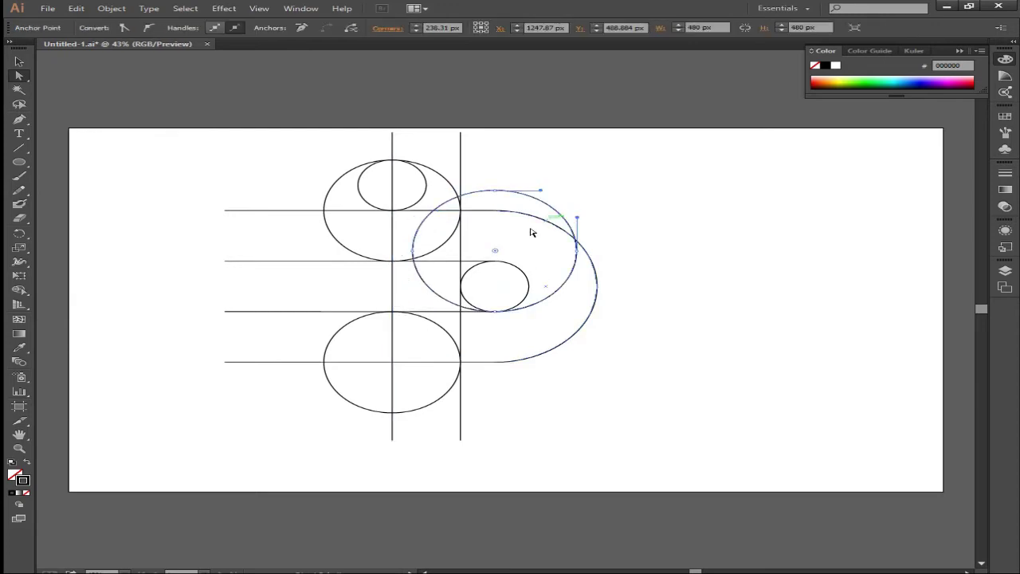
left_click(414, 264)
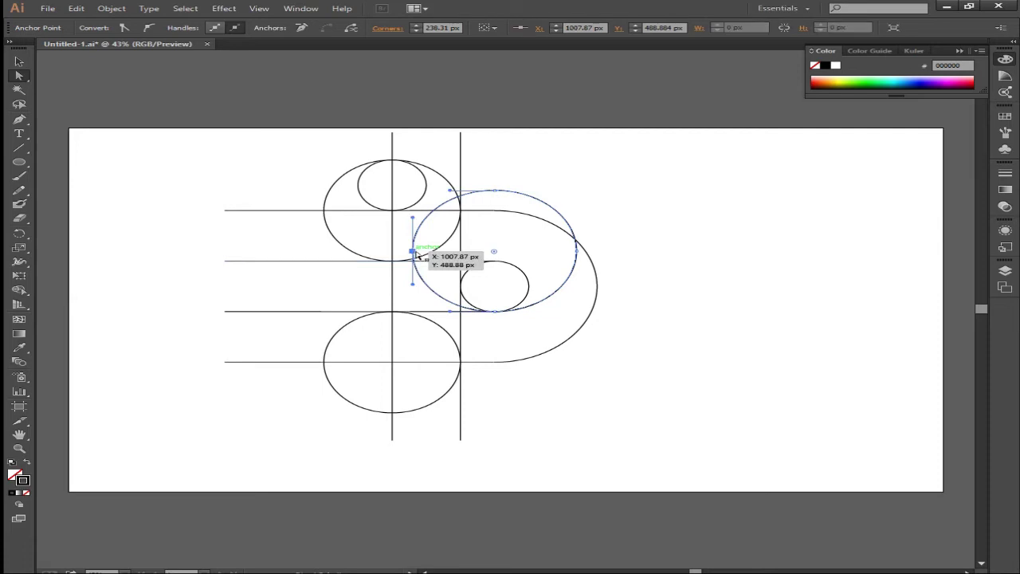
key("Delete")
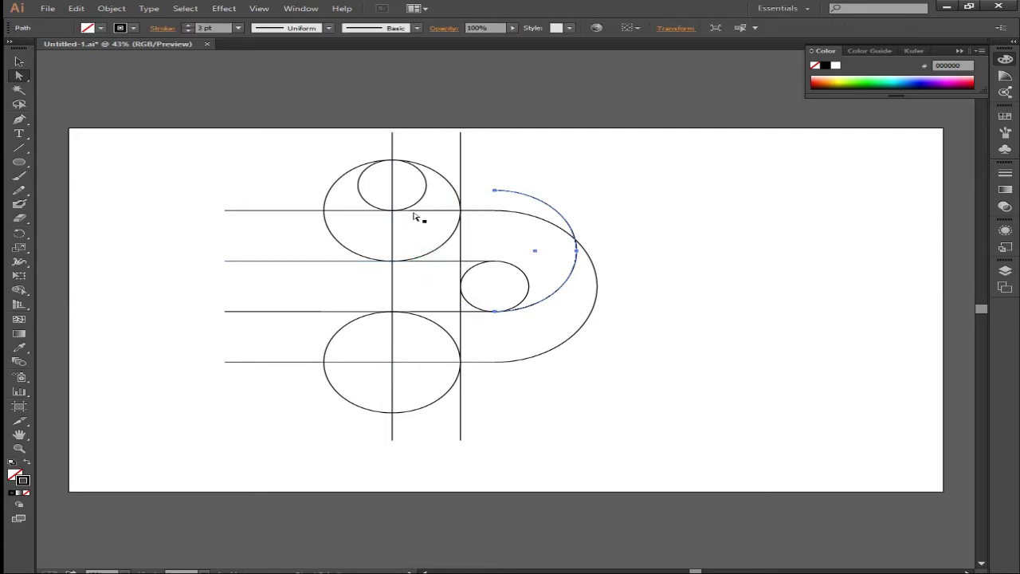
left_click(449, 184)
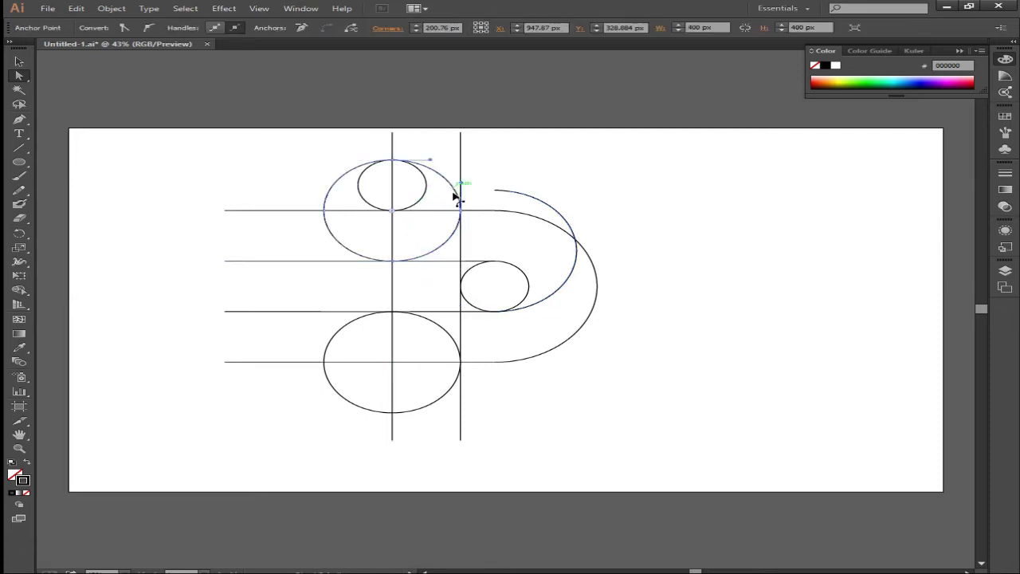
left_click(462, 212)
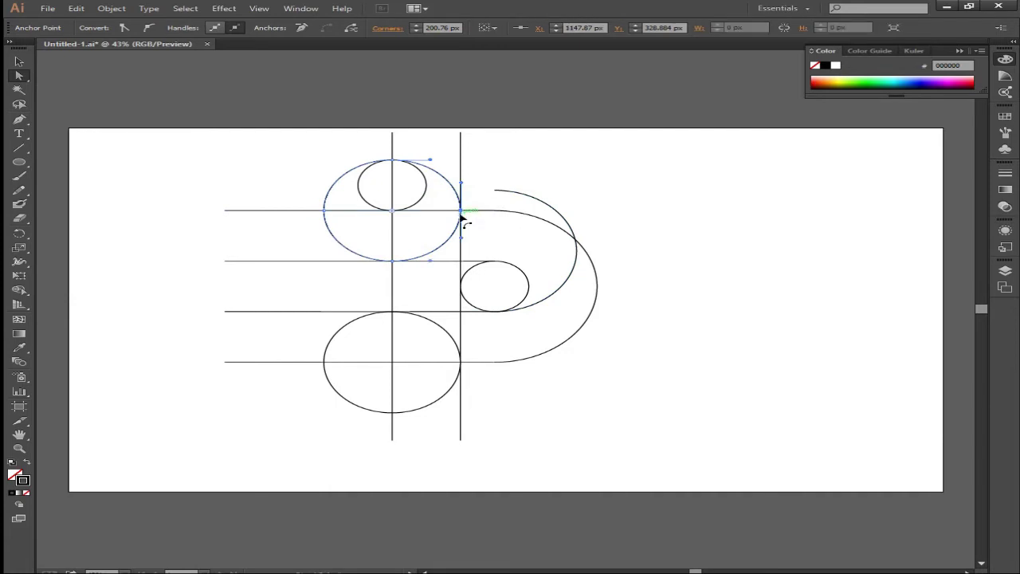
key("Delete")
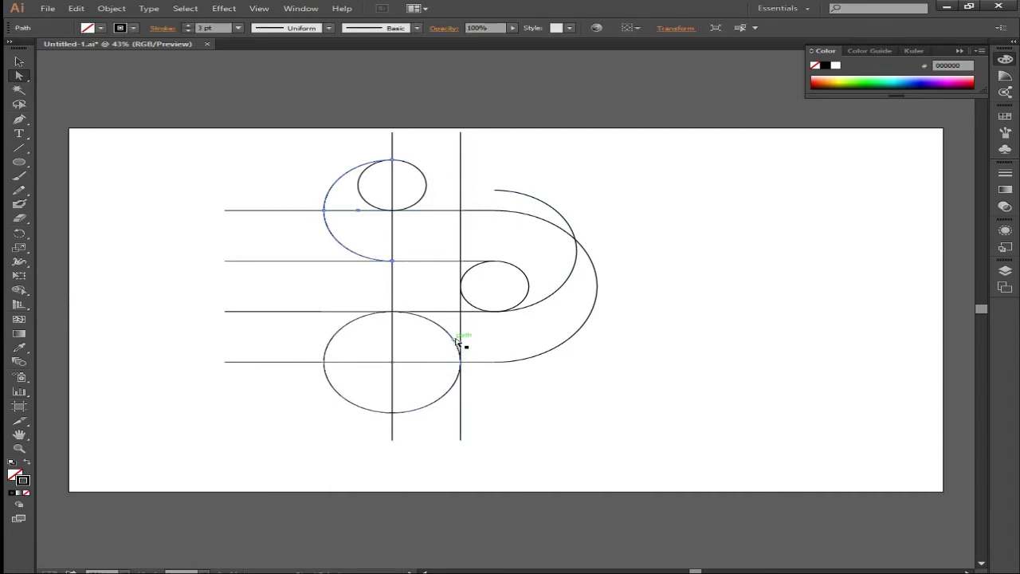
Step: Trim the bottom circle to its lower half and the small circle to its right half
left_click(454, 341)
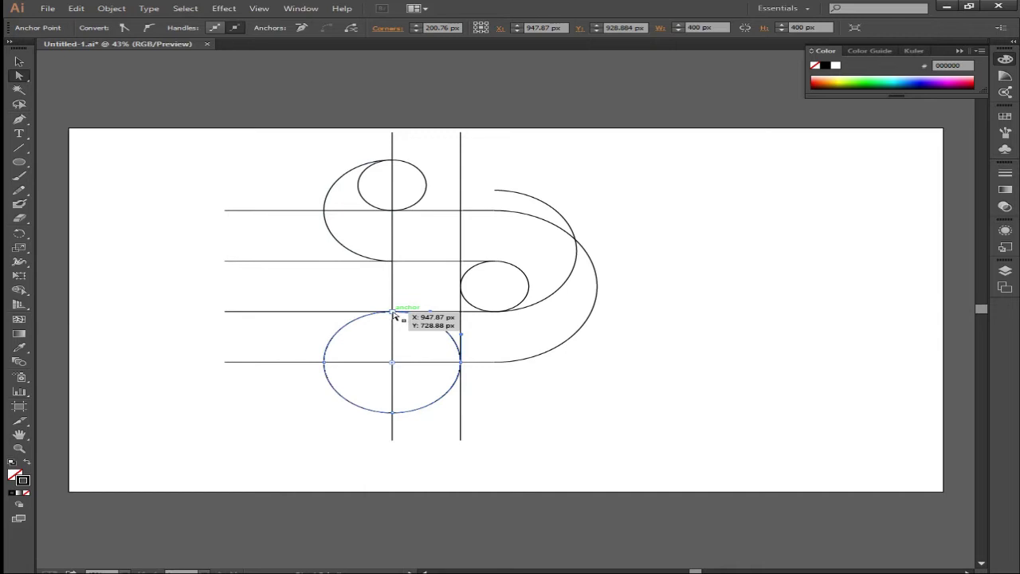
left_click(392, 313)
key("Delete")
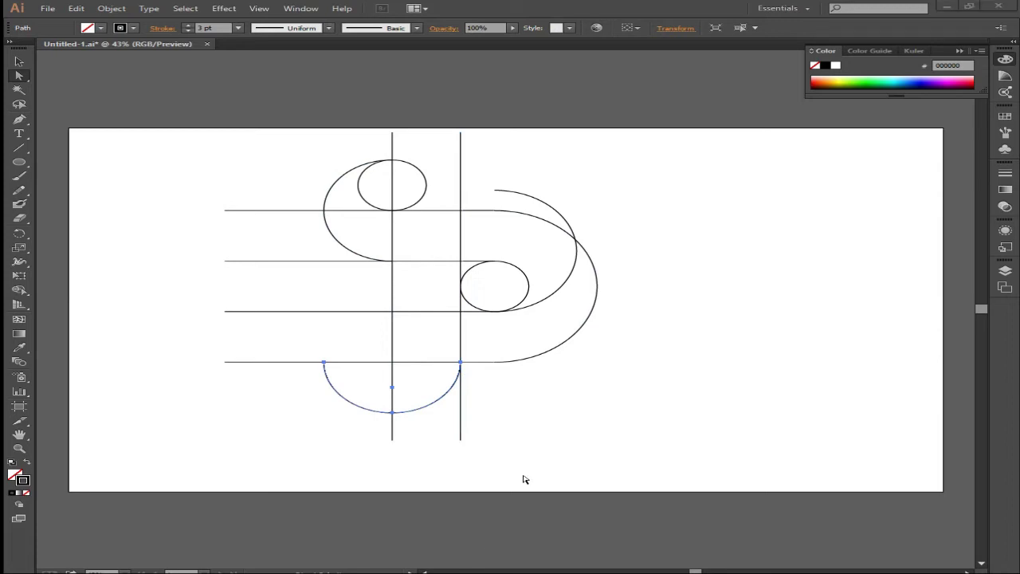
left_click(21, 77)
left_click(22, 77)
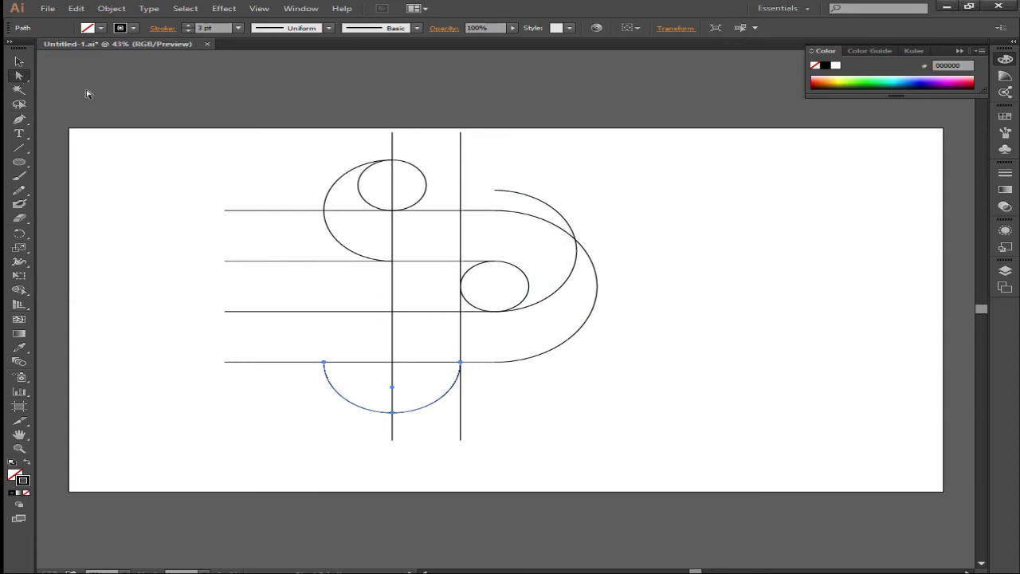
left_click(528, 286)
left_click(464, 292)
key("Delete")
key("v")
key("ctrl+shift+a")
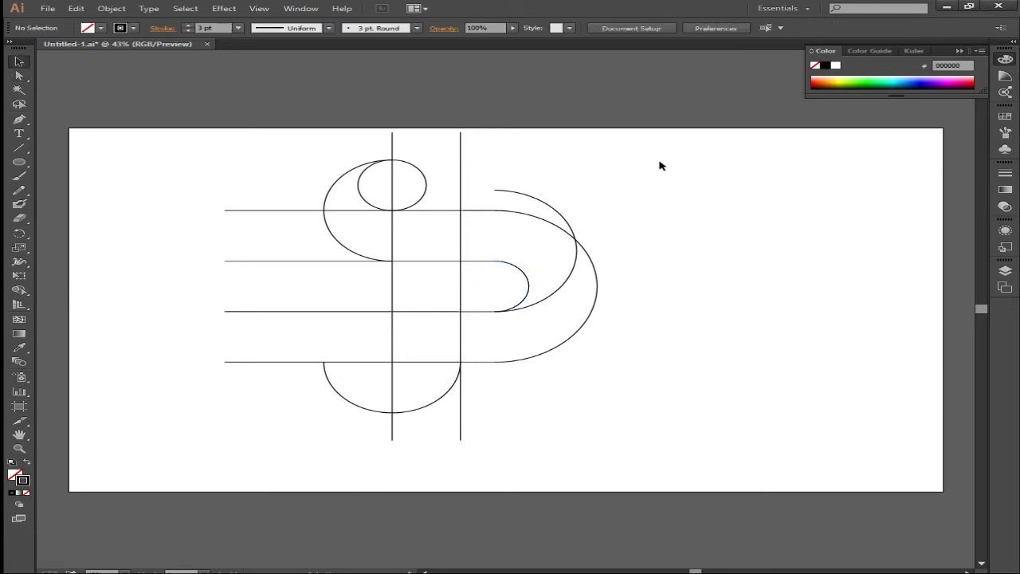
Step: Select all arcs and lines and set the Shape Builder fill to light blue #638FF7
mouse_move(655, 160)
left_mouse_down()
mouse_move(216, 408)
mouse_move(209, 402)
left_mouse_up()
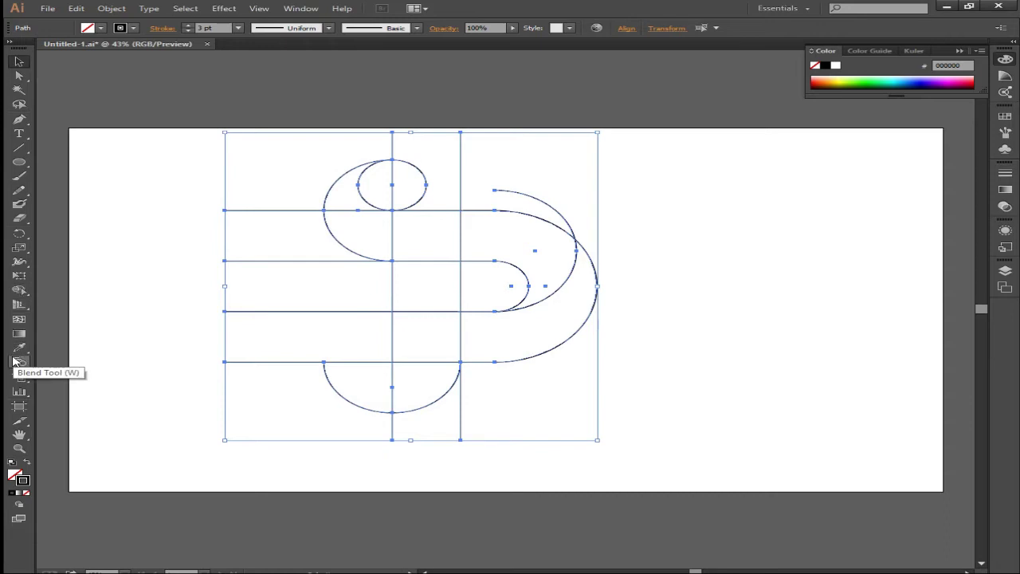
left_click(20, 291)
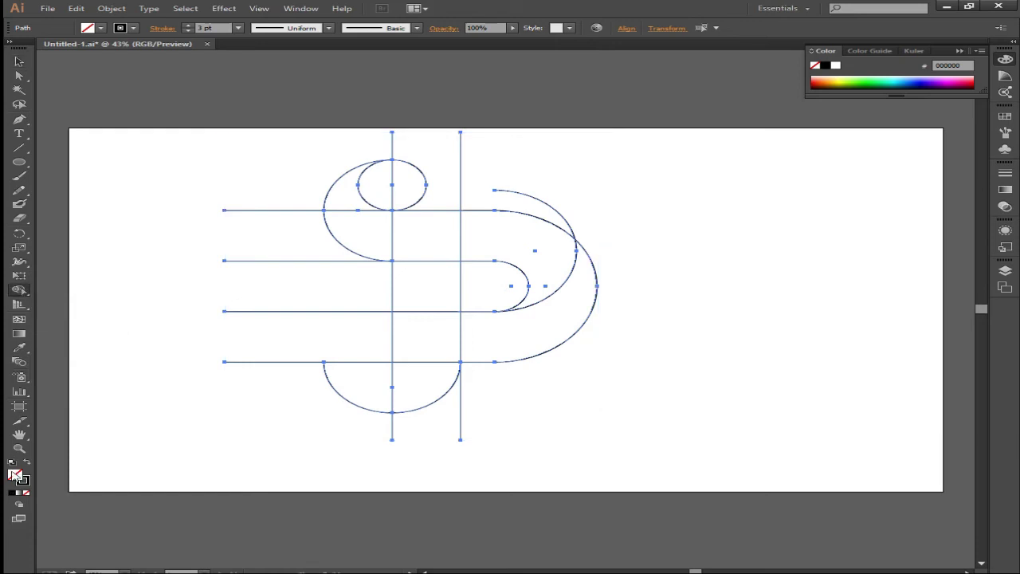
double_click(14, 475)
left_click(533, 282)
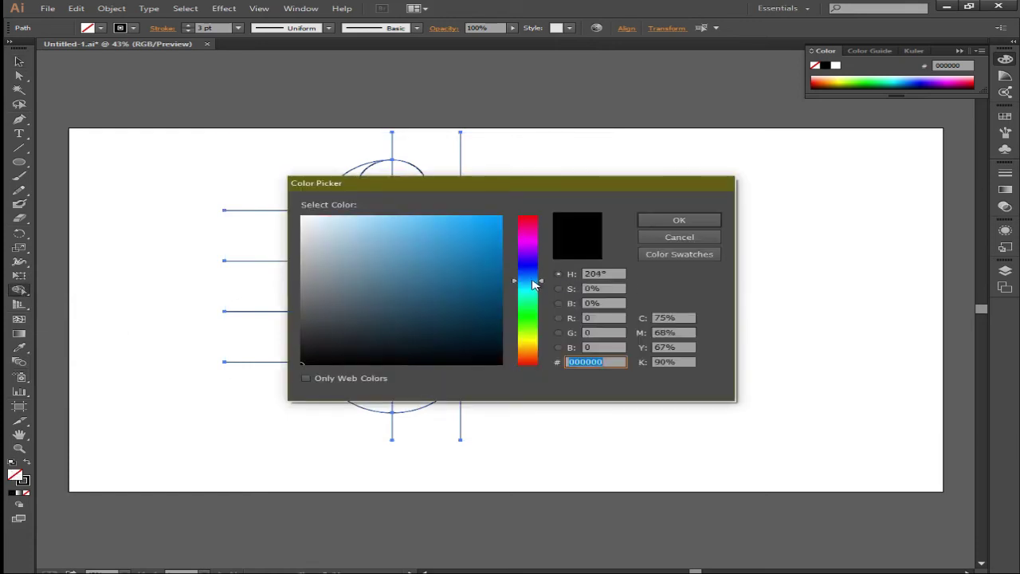
left_click_drag(532, 284, 528, 285)
left_click_drag(407, 221, 423, 219)
left_click(677, 219)
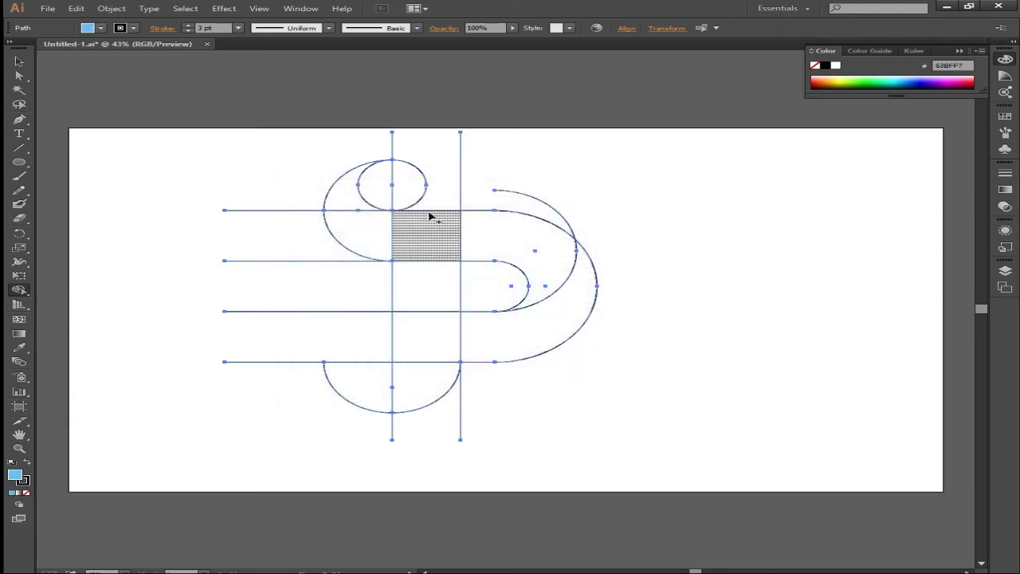
Step: Merge the top curve, lower-right bowl, and stem with bottom half-circle into blue shapes
left_click_drag(335, 210, 505, 242)
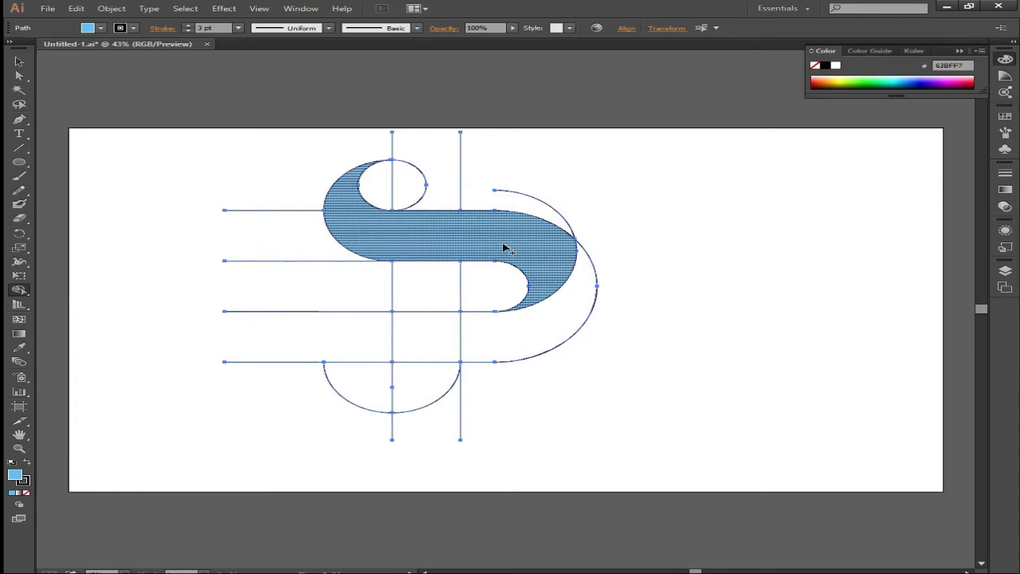
left_click(563, 312)
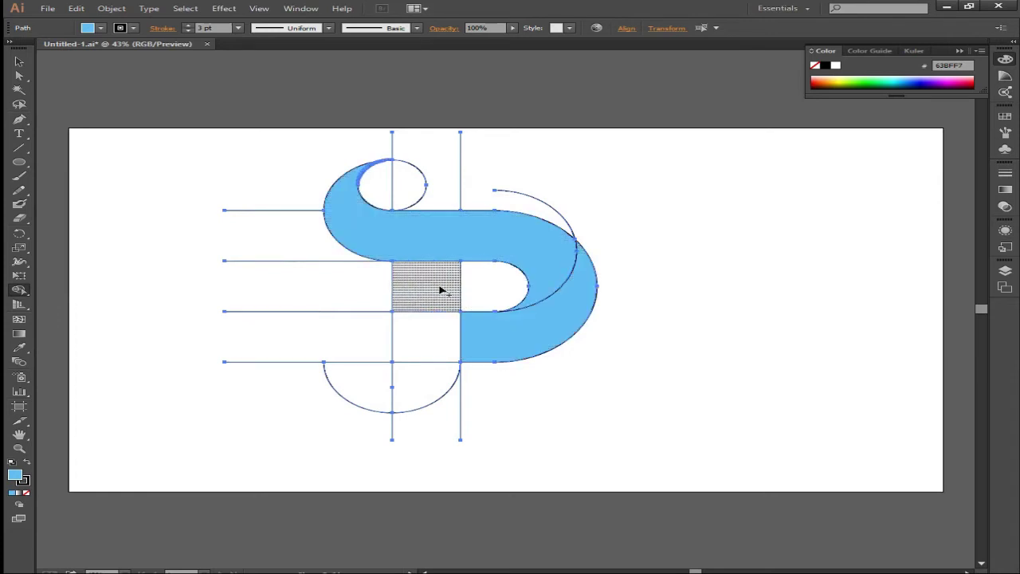
mouse_move(438, 287)
left_mouse_down()
mouse_move(418, 389)
mouse_move(392, 396)
left_mouse_up()
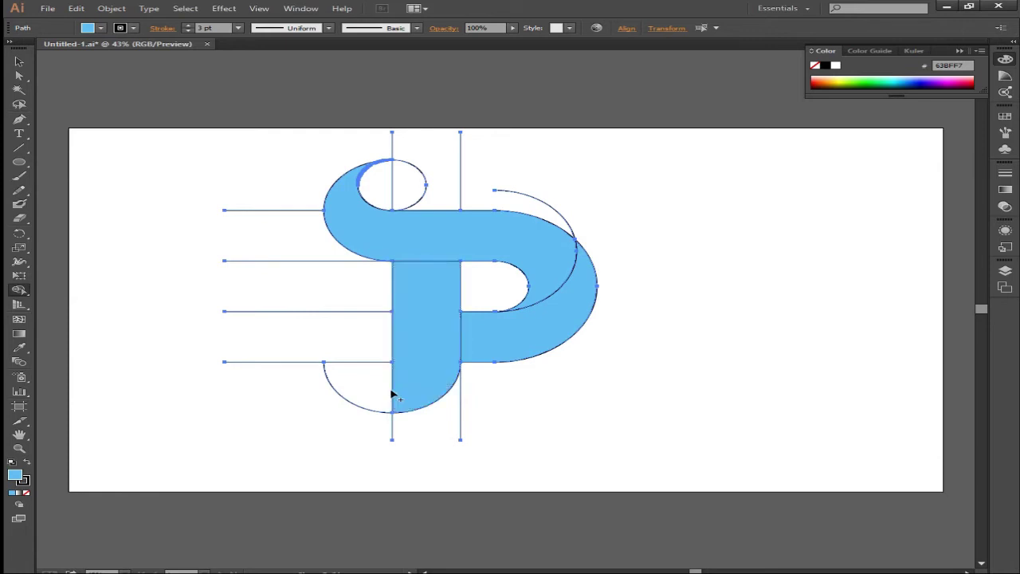
left_click(22, 63)
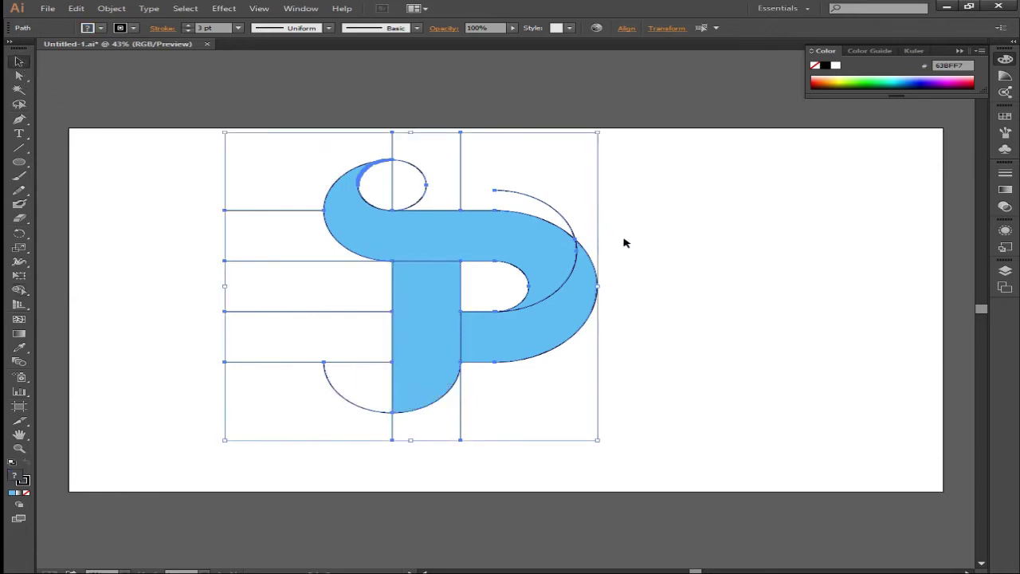
left_click(705, 261)
left_click(504, 228)
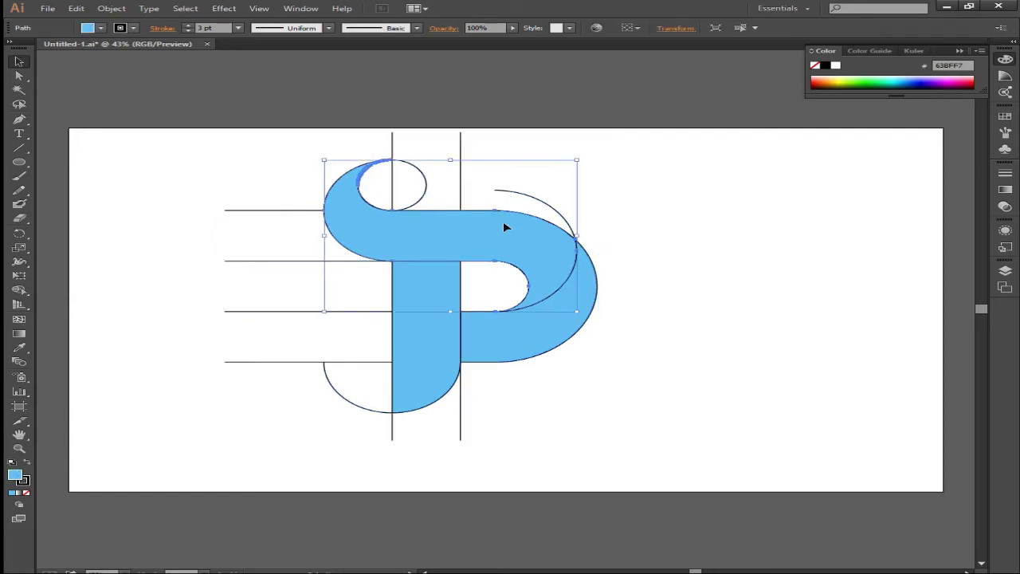
Step: Hide the three blue logo shapes, delete the leftover construction lines, then show all again
left_click(564, 335, "shift")
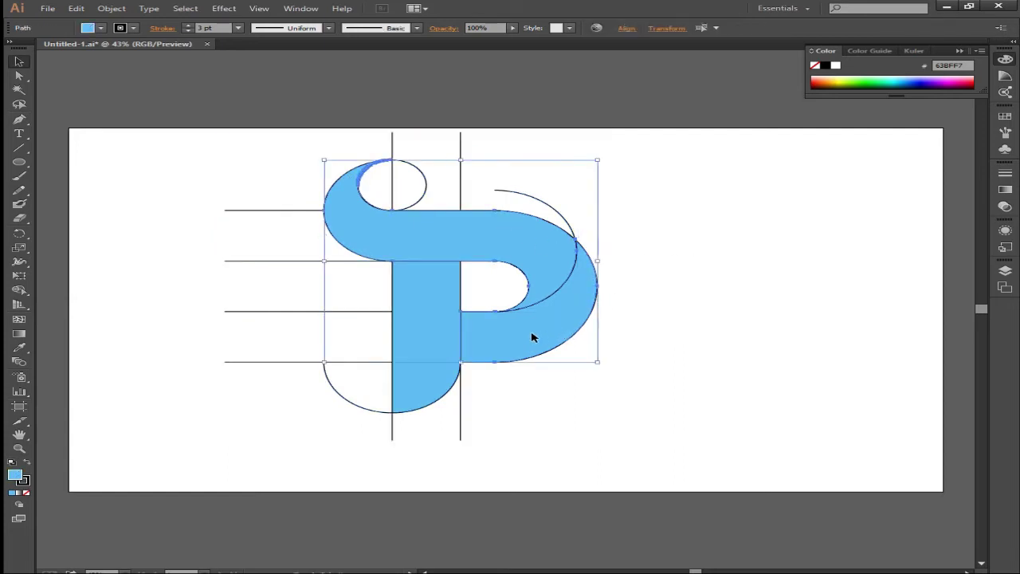
left_click(422, 380, "shift")
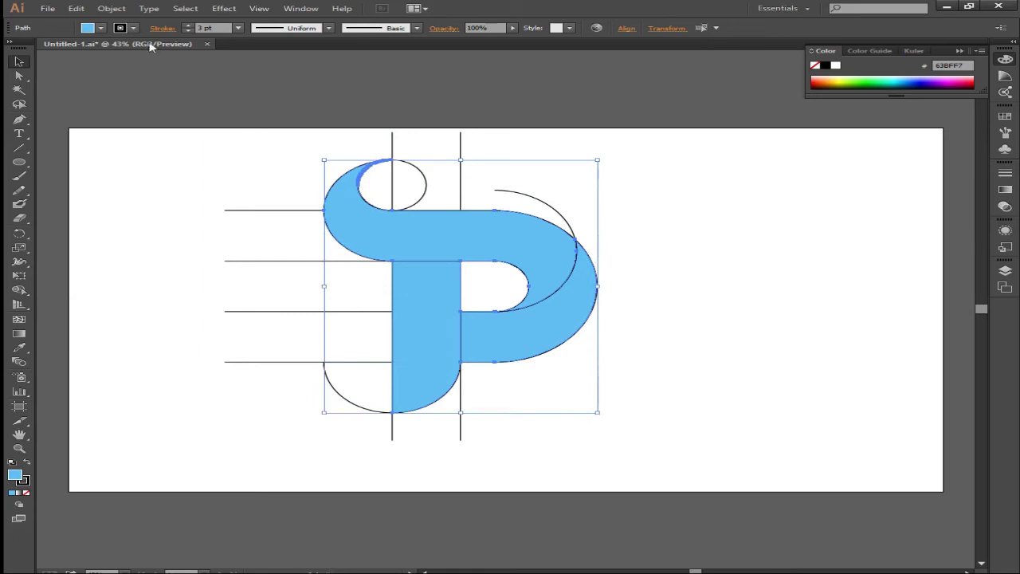
left_click(112, 8)
mouse_move(130, 104)
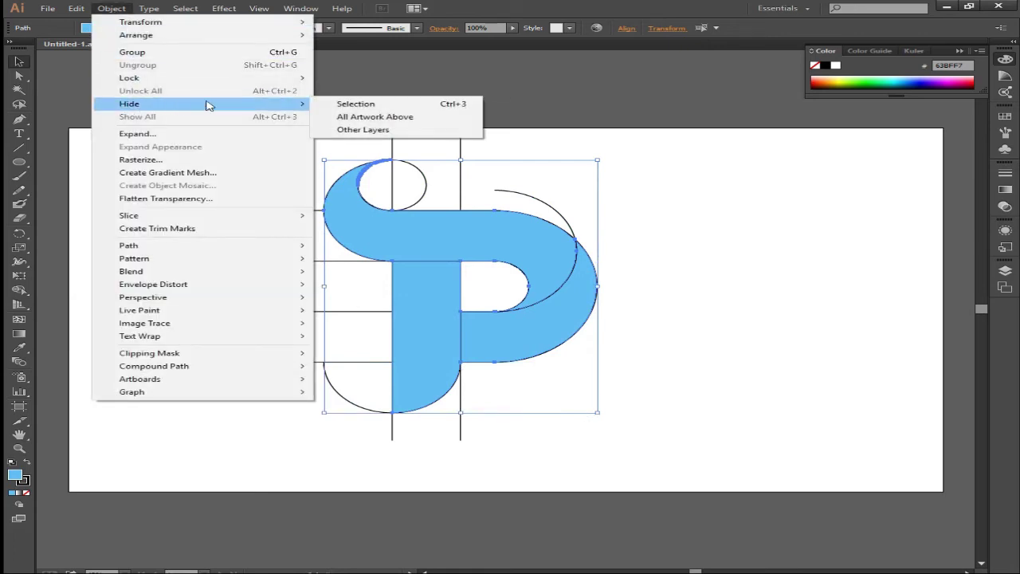
left_click(343, 105)
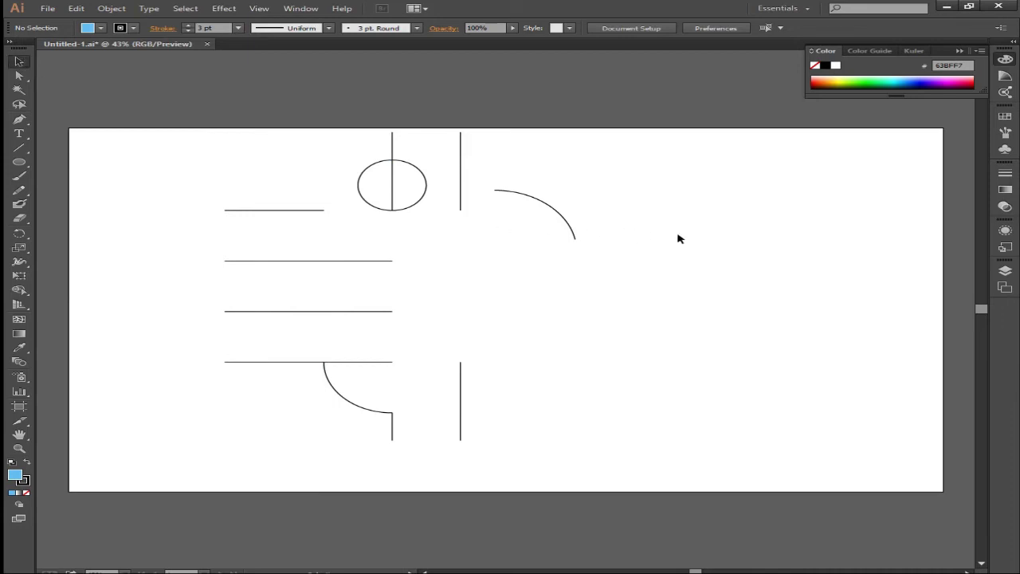
left_click_drag(658, 134, 157, 473)
key("Delete")
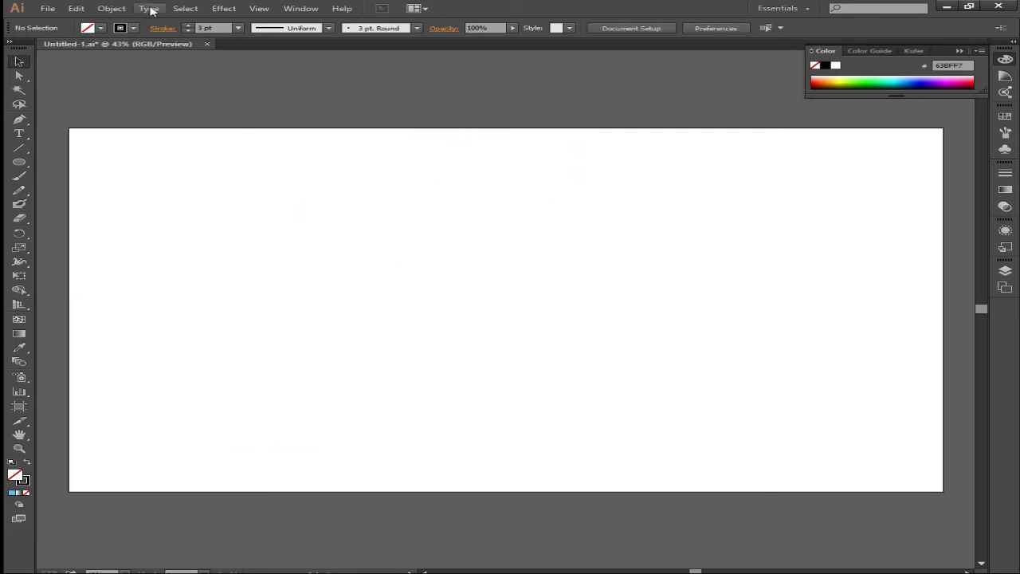
left_click(112, 8)
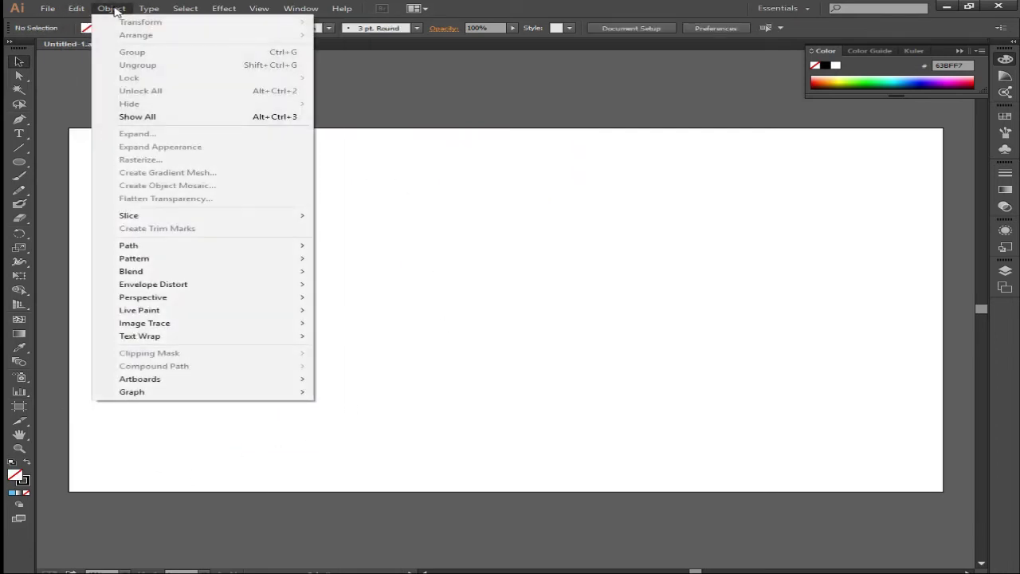
left_click(214, 120)
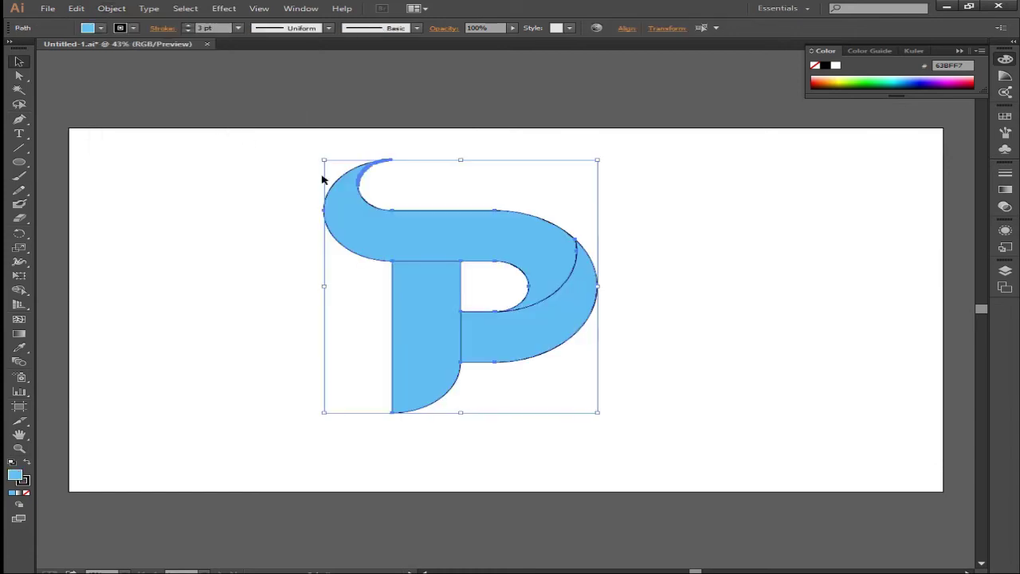
Step: Select every piece of the logo and group them together
left_click(695, 341)
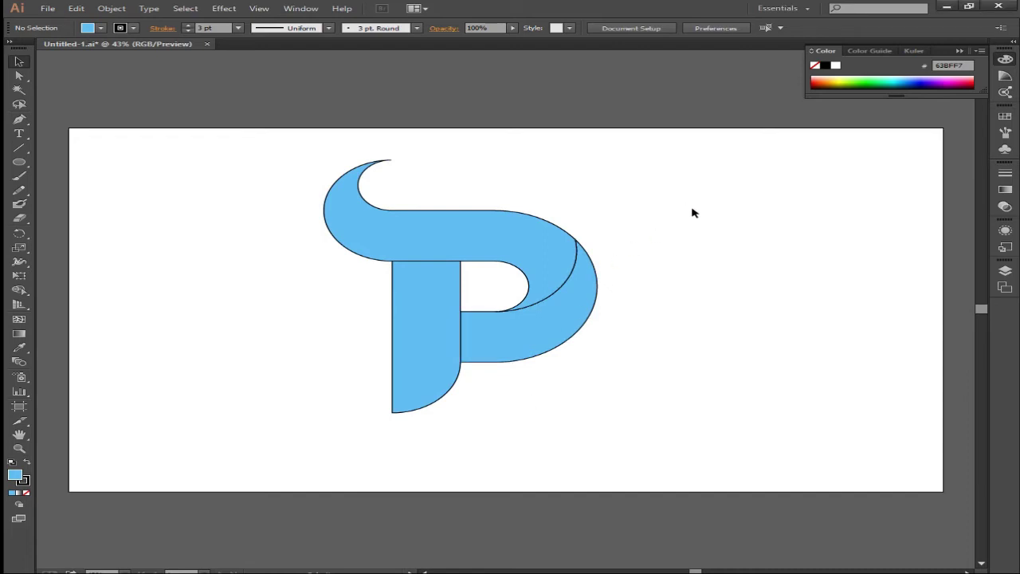
left_click_drag(659, 163, 279, 367)
left_click_drag(276, 372, 276, 371)
left_click(121, 10)
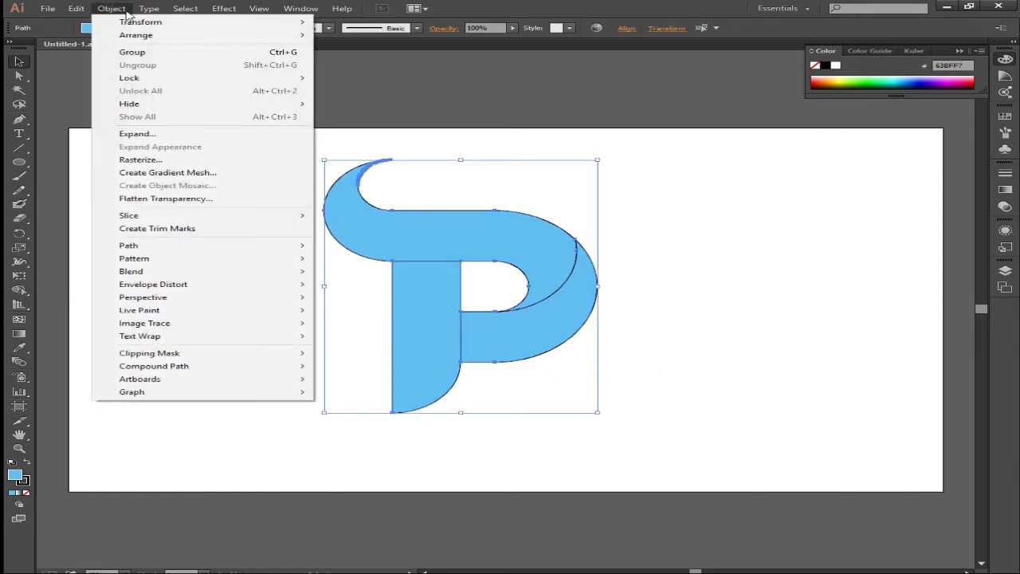
left_click(129, 52)
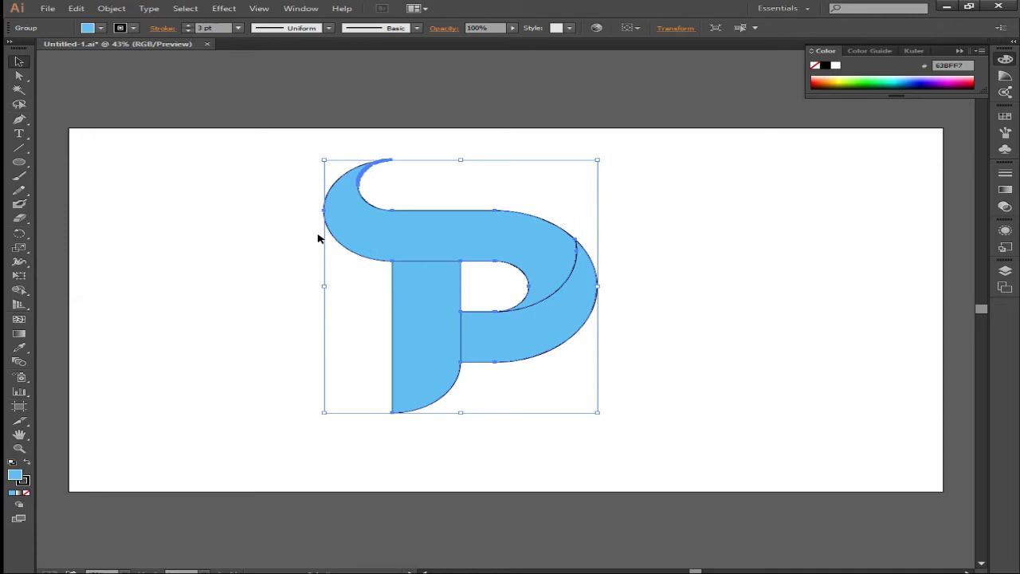
left_click(207, 266)
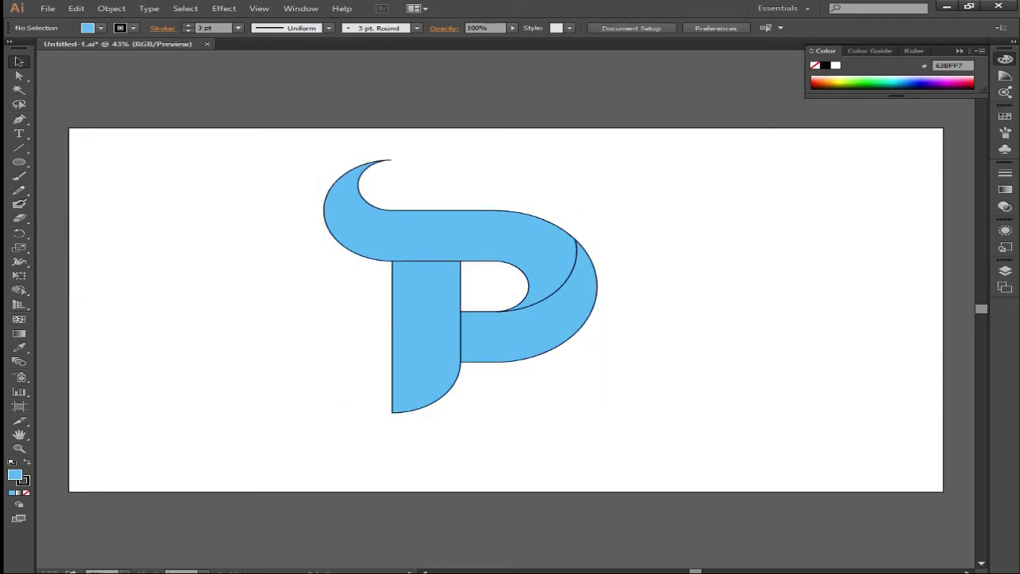
Step: Centre the grouped logo horizontally and vertically on the artboard
scroll(515, 315, "up", 1)
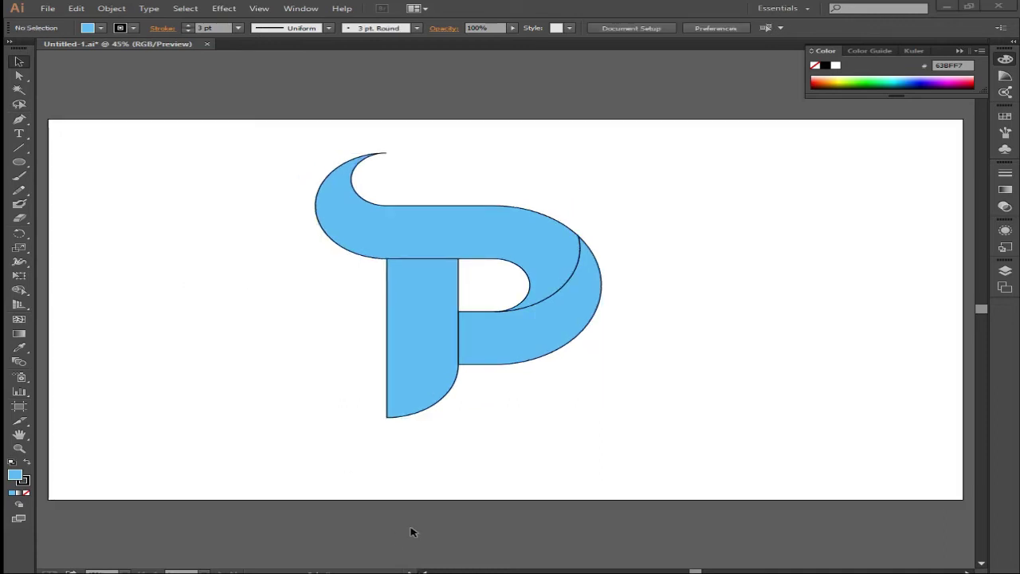
left_click(482, 233)
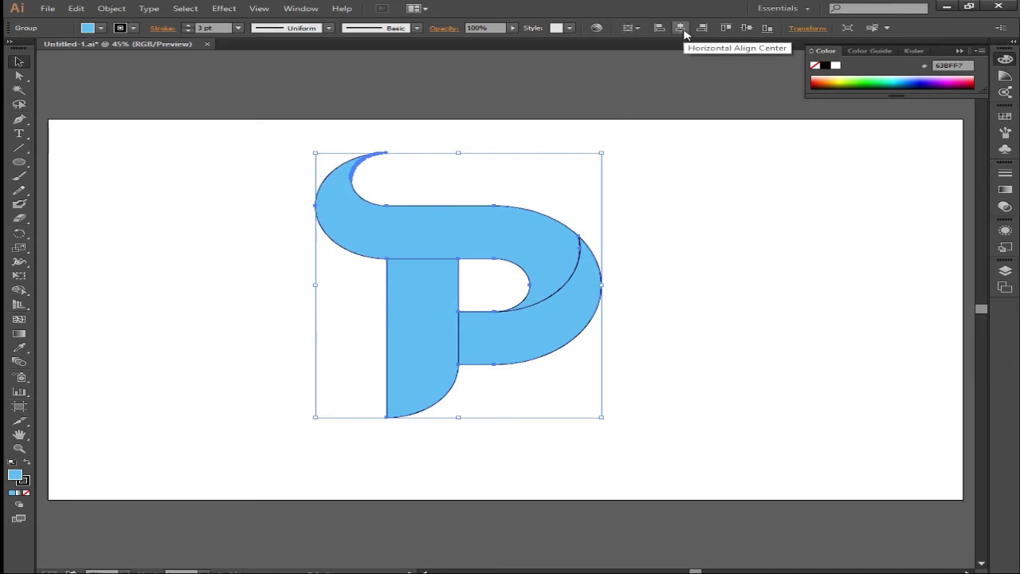
left_click(682, 29)
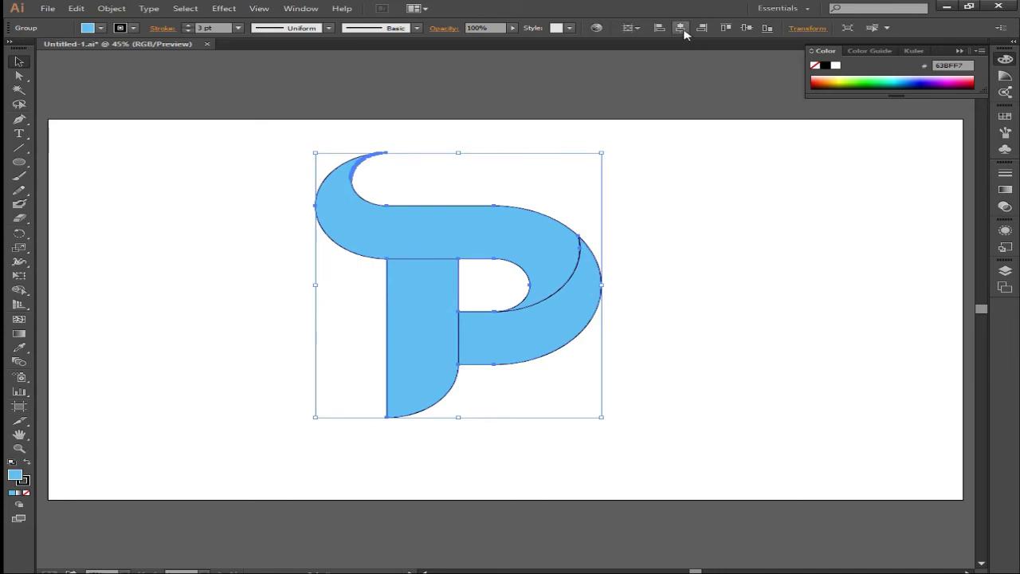
left_click(746, 29)
left_click(660, 151)
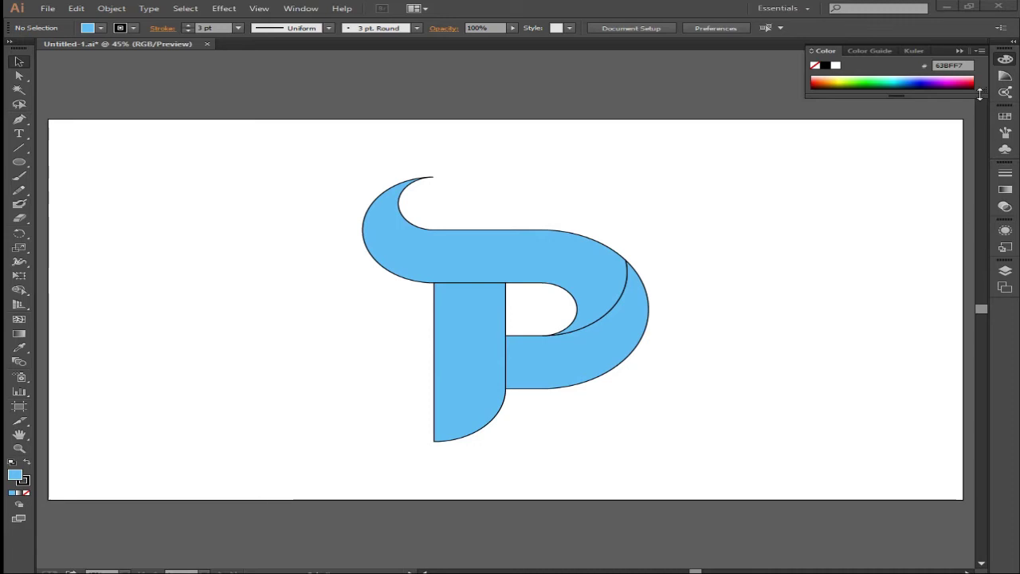
Step: Select the logo group and expand the right panel dock into full panels
left_click(530, 239)
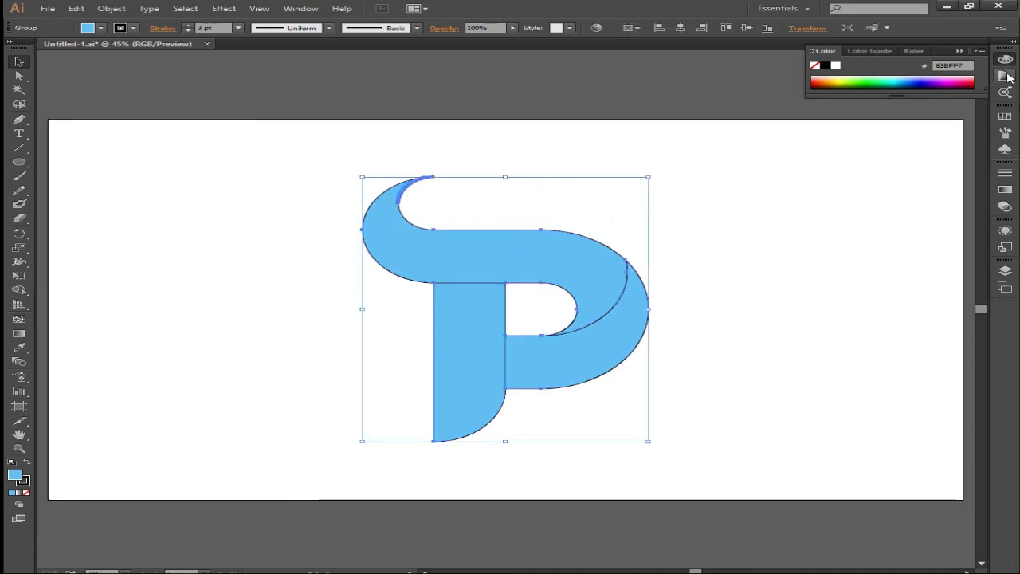
left_click(1015, 46)
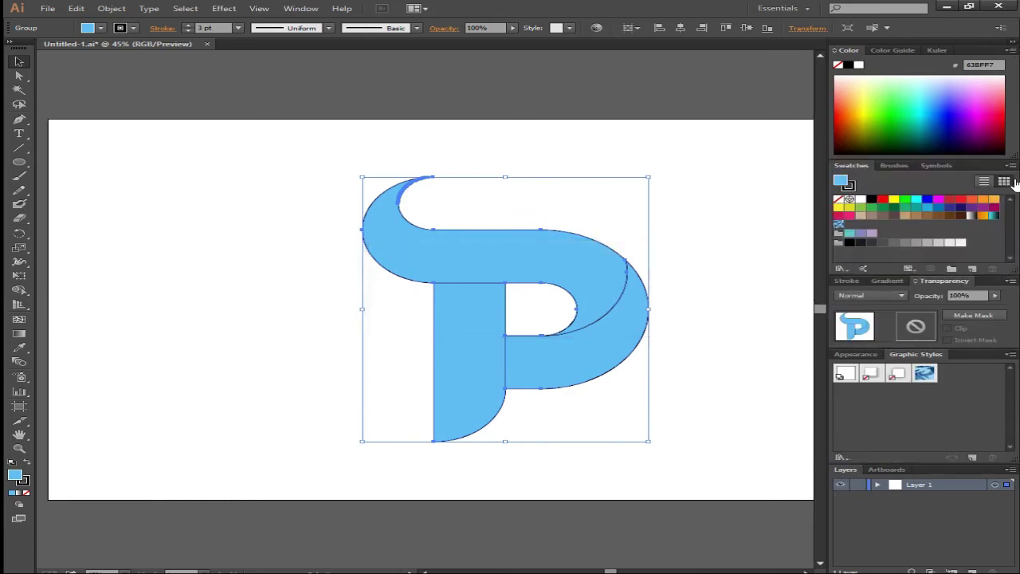
left_click(1013, 49)
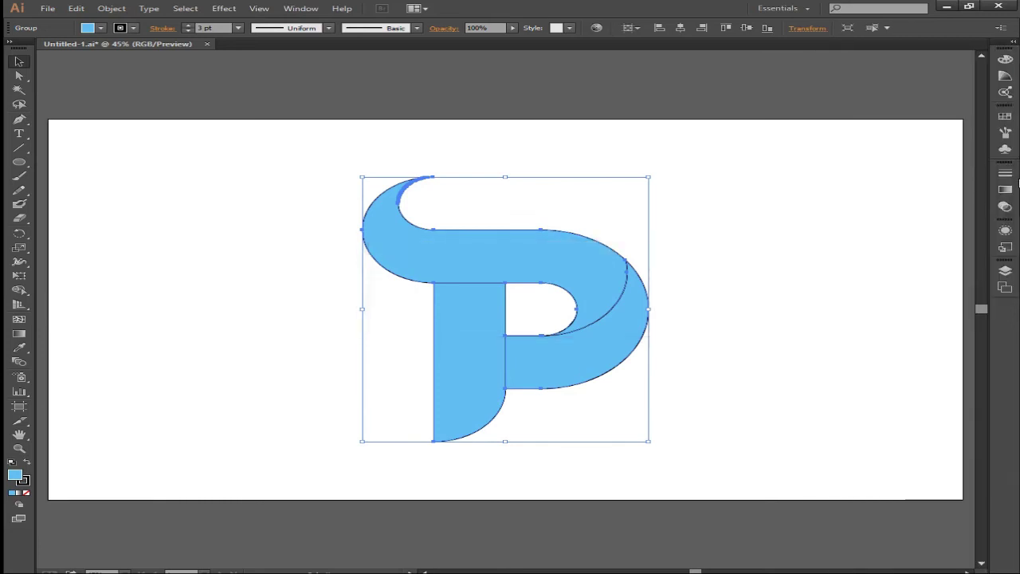
left_click(1010, 44)
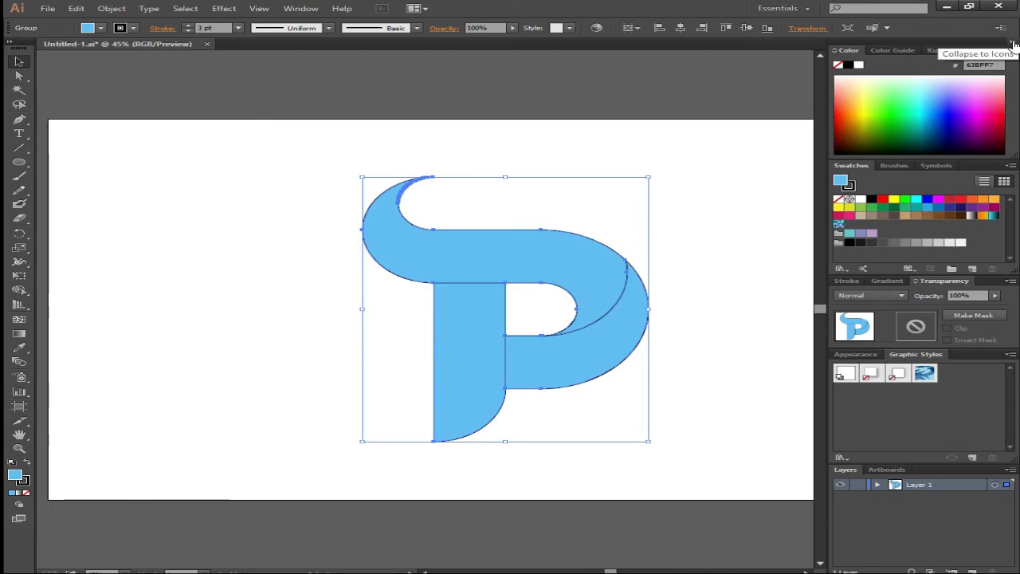
left_click(1012, 44)
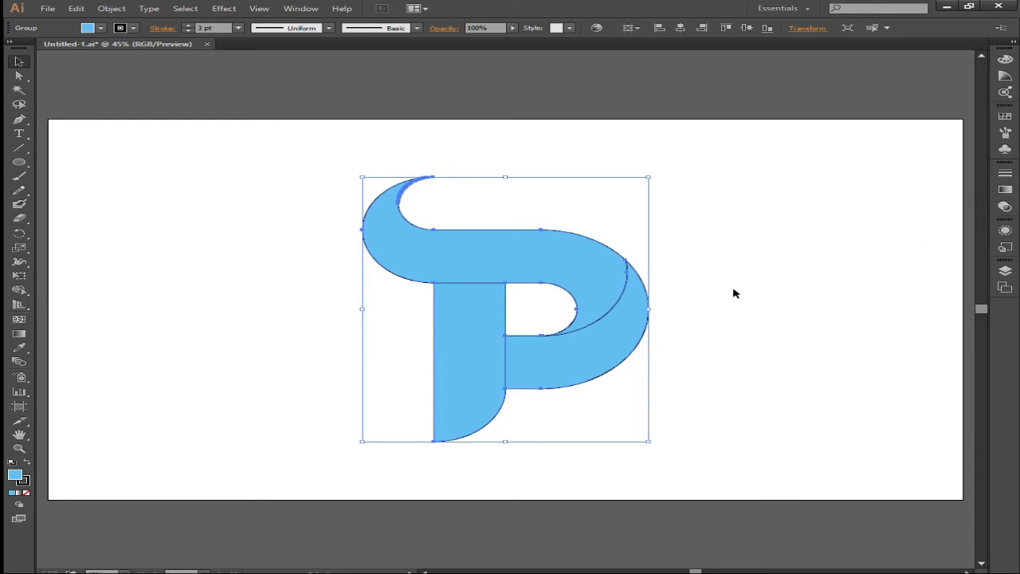
left_click(1014, 44)
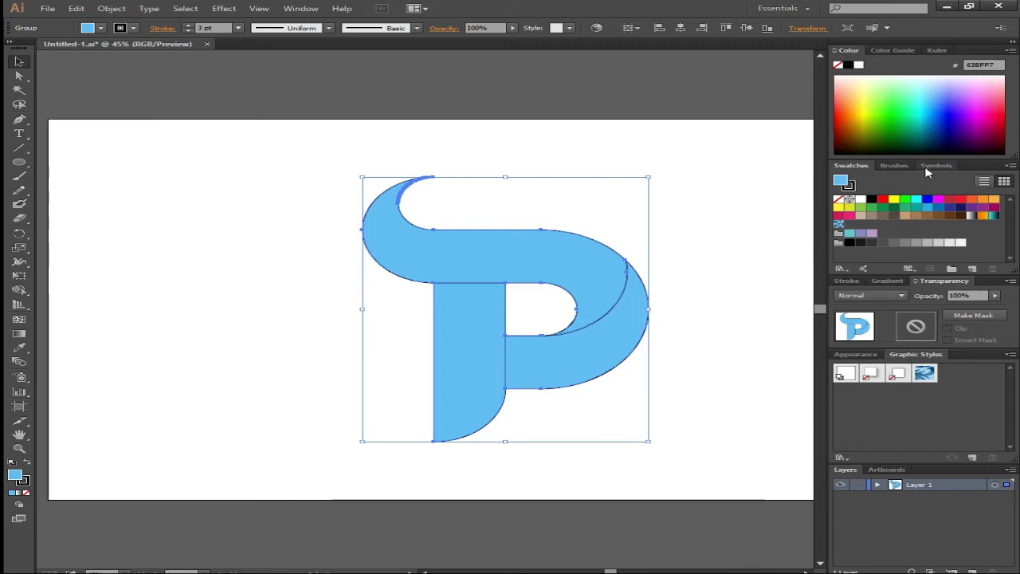
Step: Browse the Appearance, Graphic Styles, Artboards, Layers and Gradient panels
left_click(868, 355)
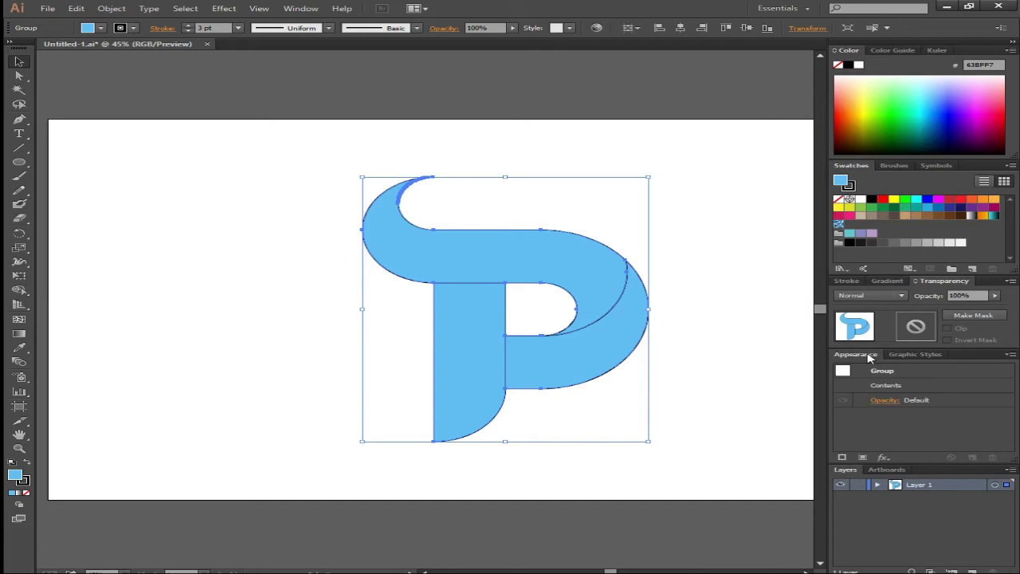
left_click(915, 355)
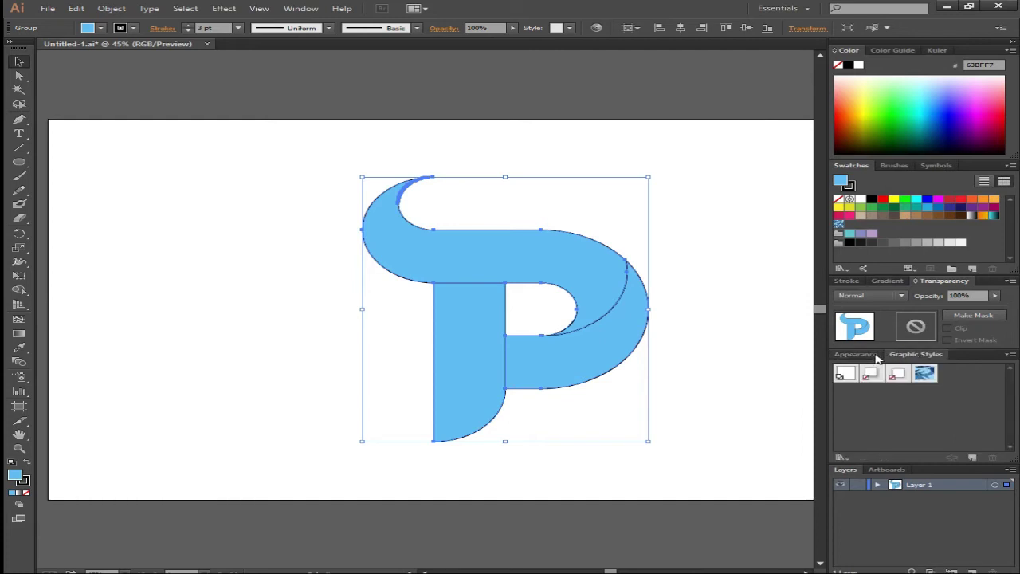
left_click(876, 356)
left_click(907, 355)
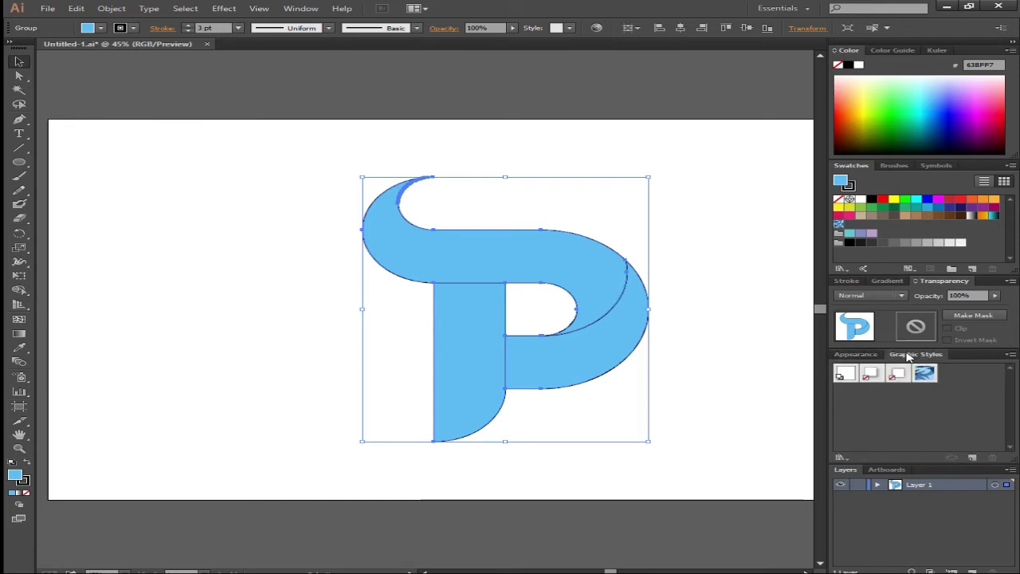
left_click(877, 472)
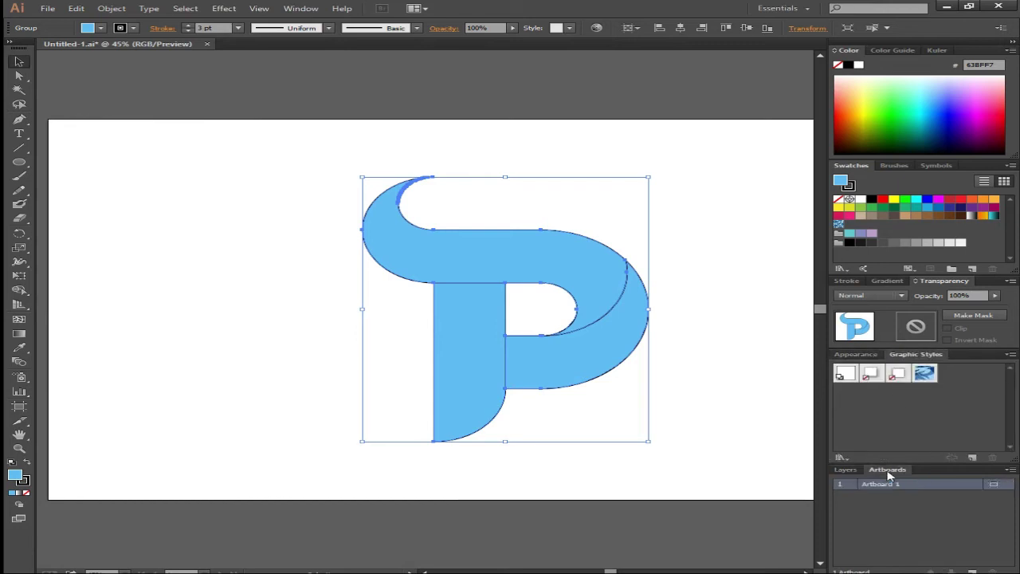
left_click(845, 469)
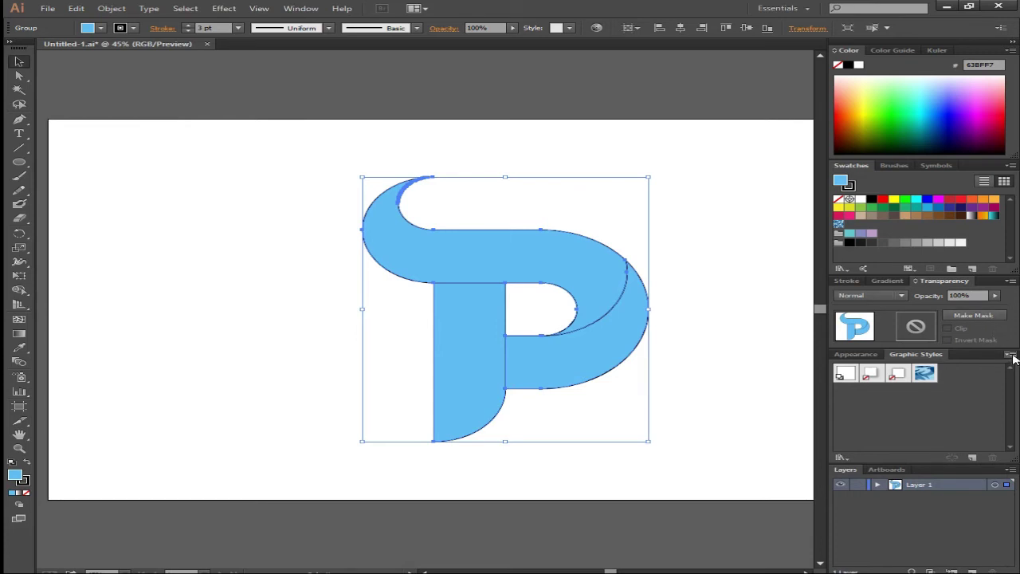
left_click(889, 282)
Step: Flip through the Stroke, Gradient, Transparency, Color Guide and Color panels
left_click(849, 282)
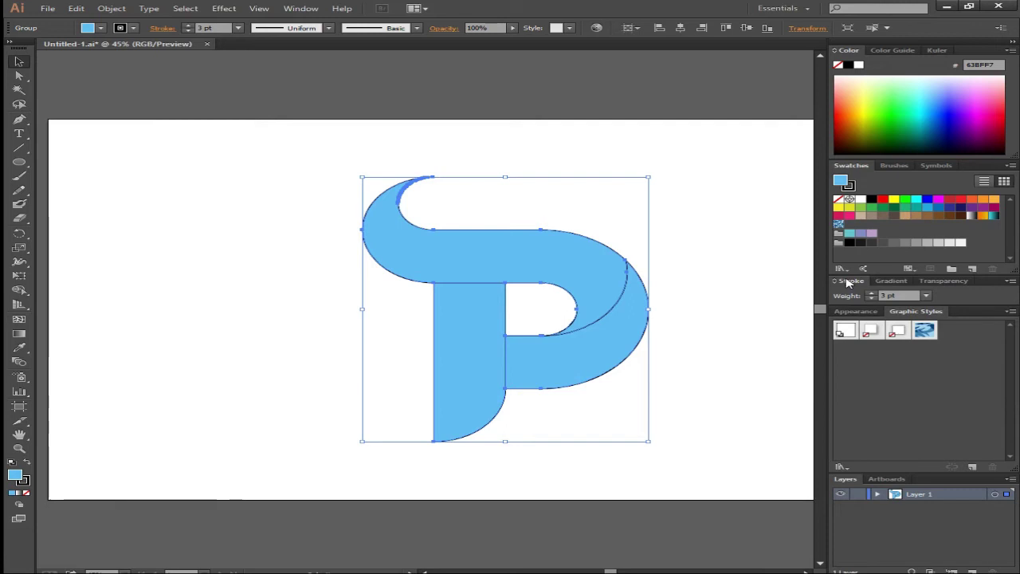
left_click(892, 283)
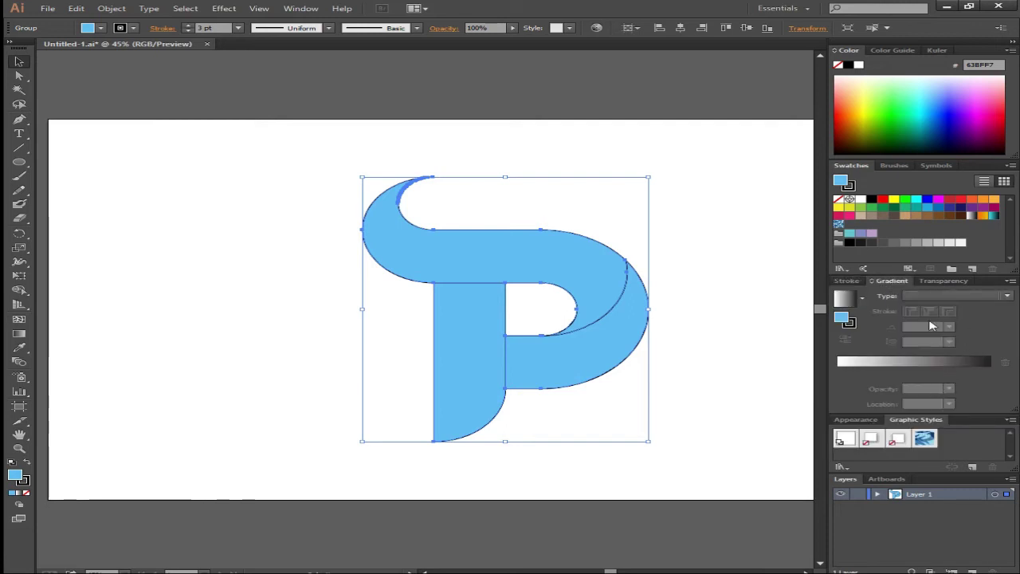
left_click(945, 283)
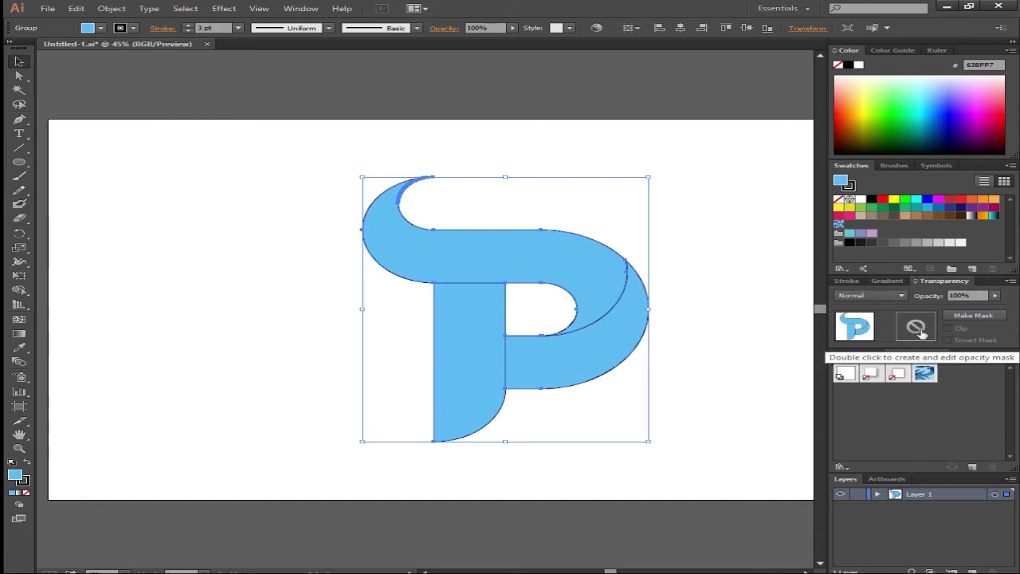
left_click(892, 50)
left_click(939, 50)
left_click(847, 50)
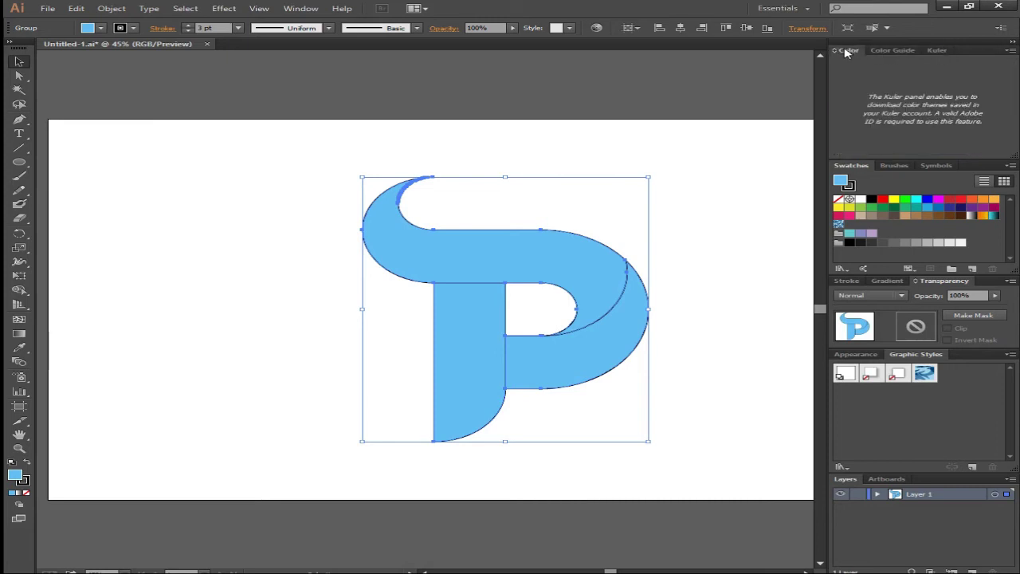
Step: Check Brushes and Symbols, then show Color options reading RGB 99, 191, 247 (63BFF7)
left_click(896, 166)
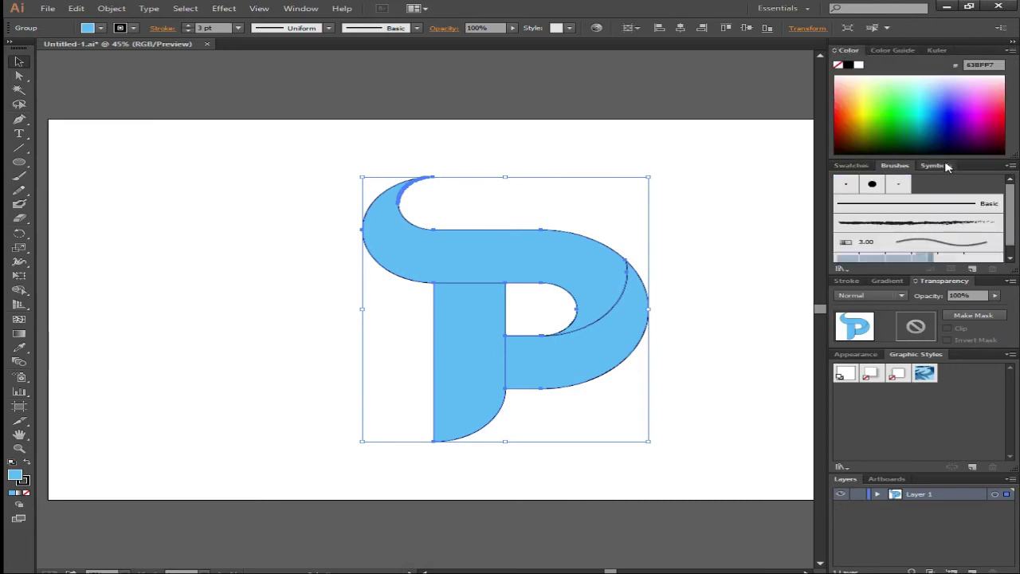
left_click(937, 166)
left_click(852, 166)
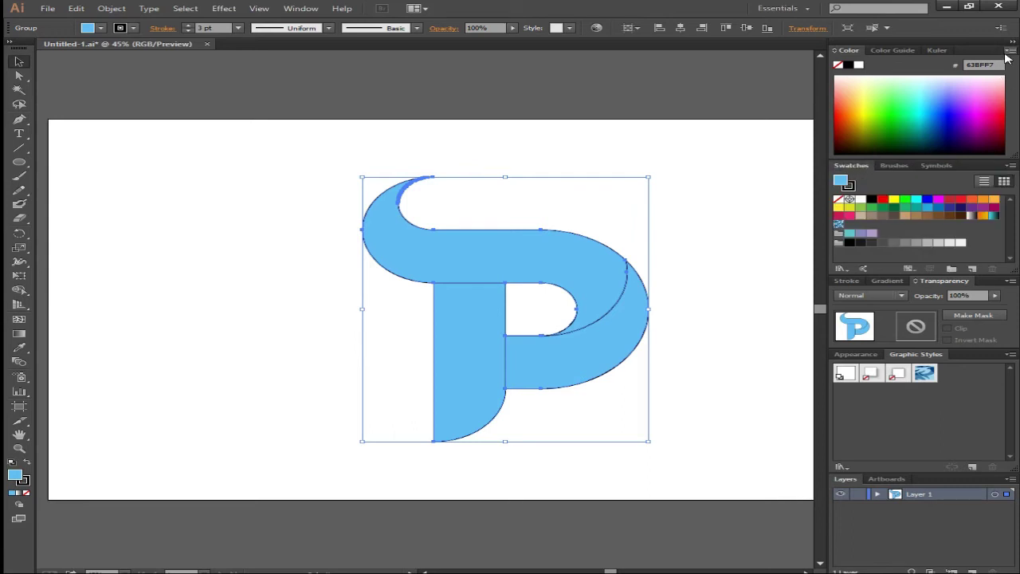
left_click(1010, 50)
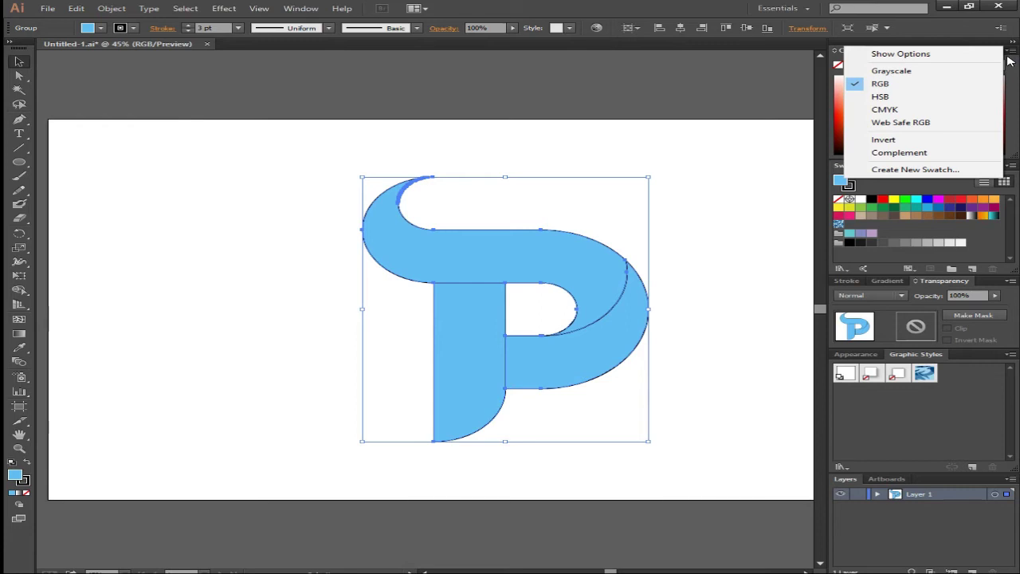
left_click(935, 54)
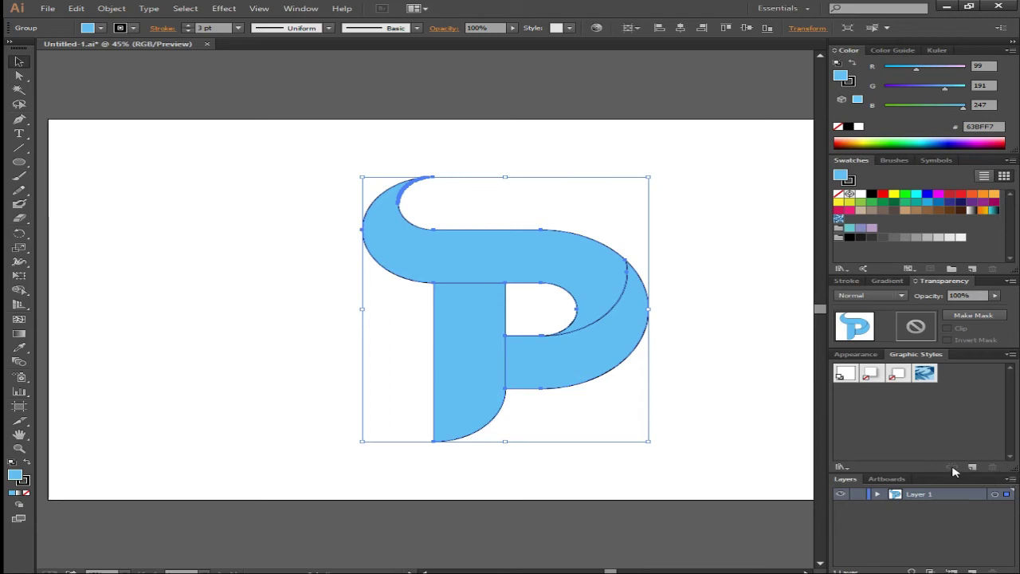
Step: Open Layer 1's Layer Options from the Layers menu and dismiss them unchanged
left_click(1013, 480)
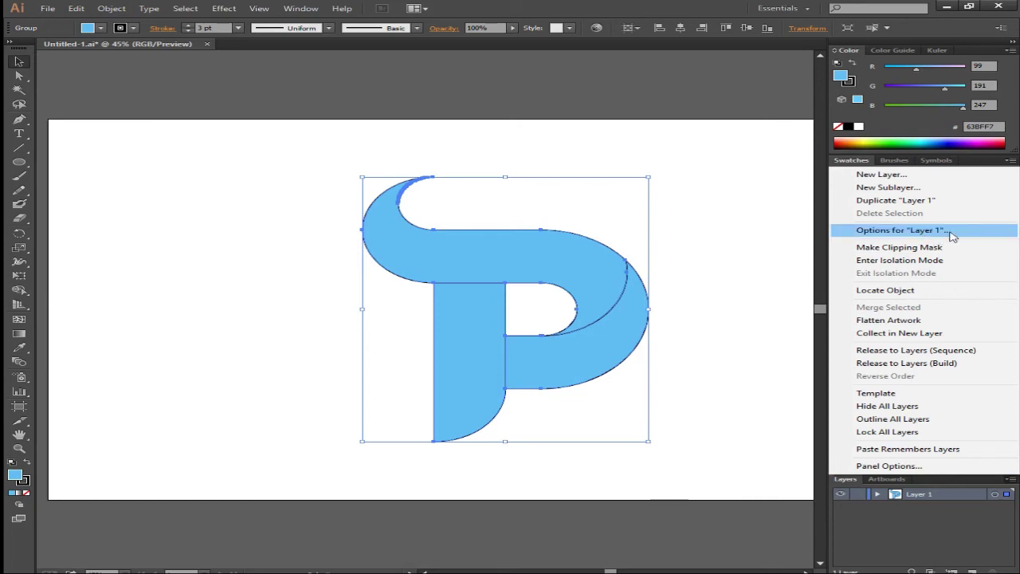
left_click(951, 232)
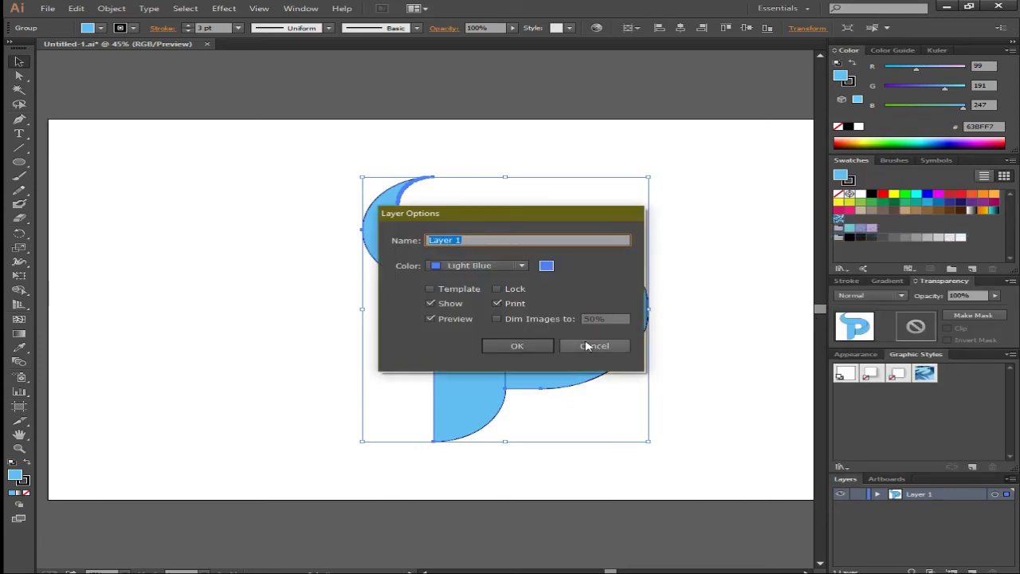
left_click(597, 347)
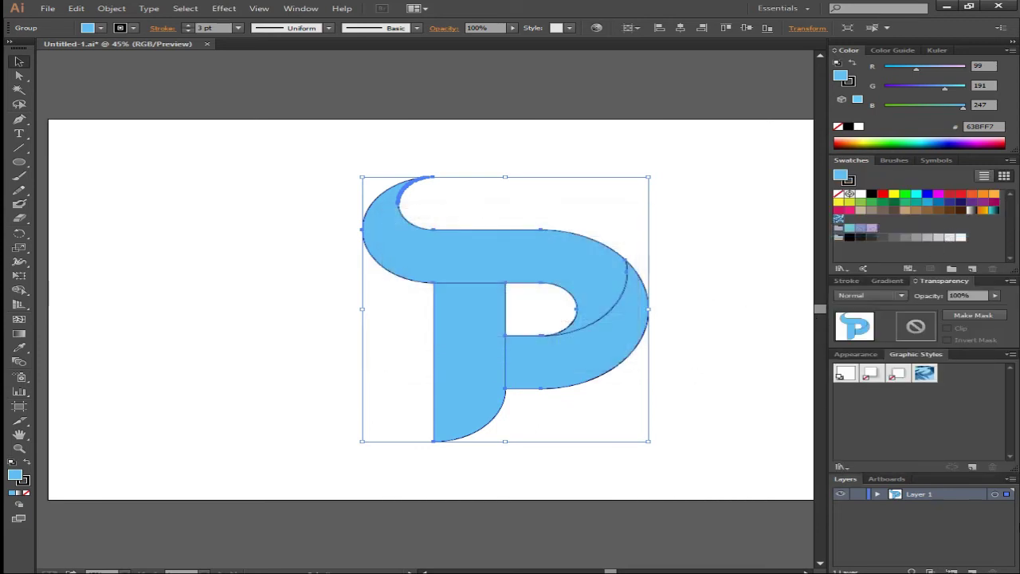
left_click(1010, 480)
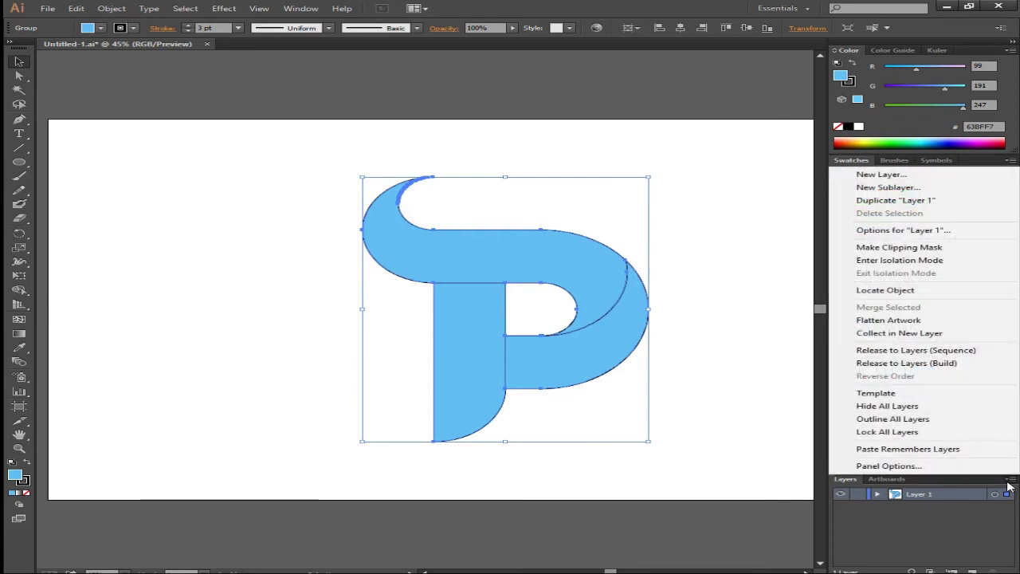
left_click(1007, 495)
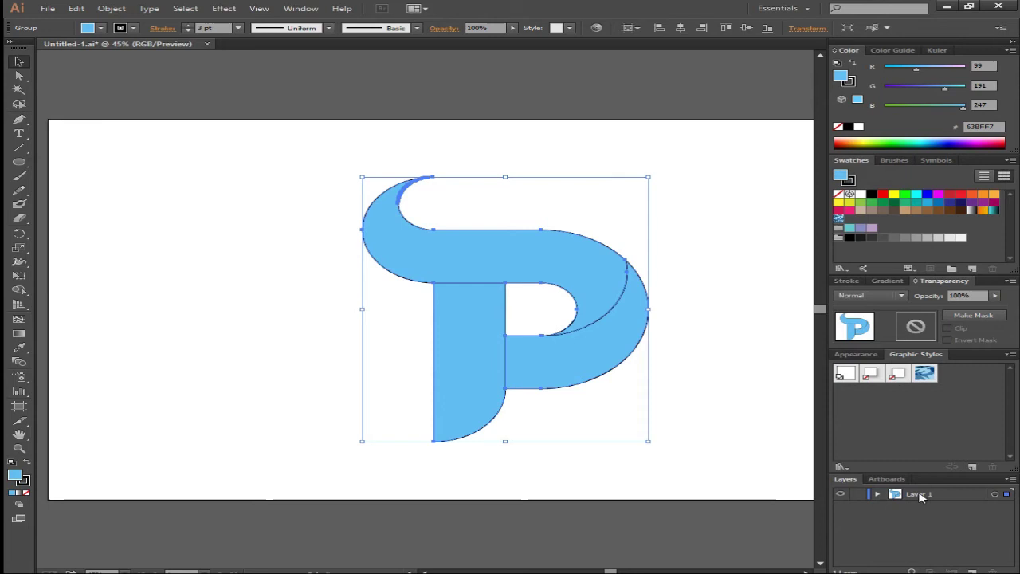
Step: Try Flatten Artwork and Locate Object from the Layers panel menu
left_click(1010, 479)
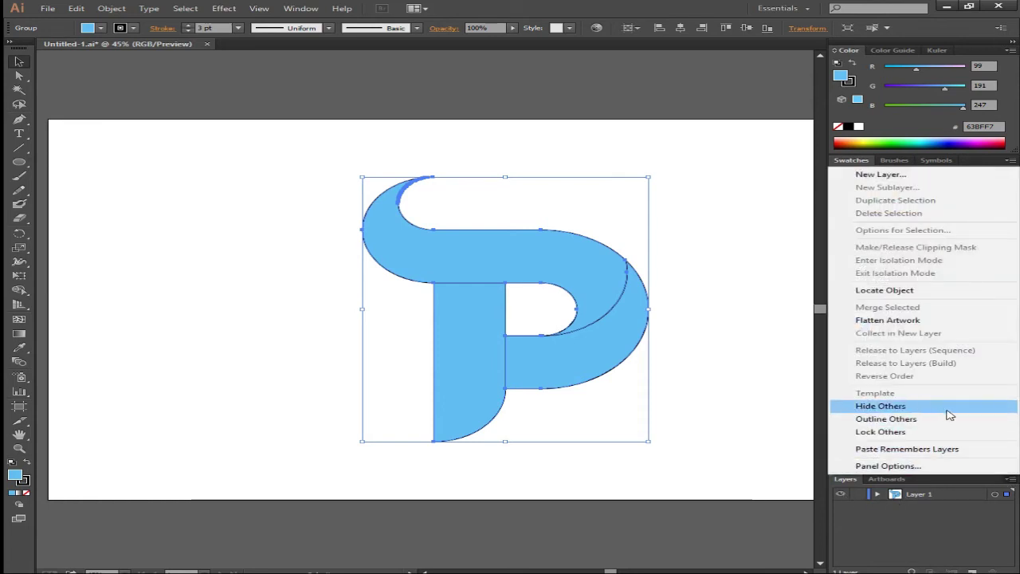
left_click(901, 326)
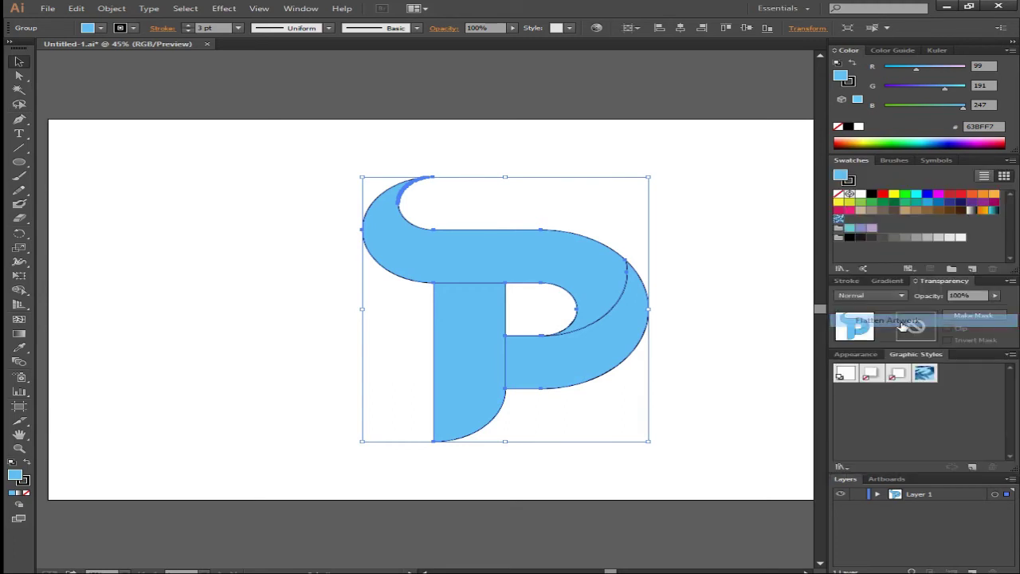
left_click(1011, 480)
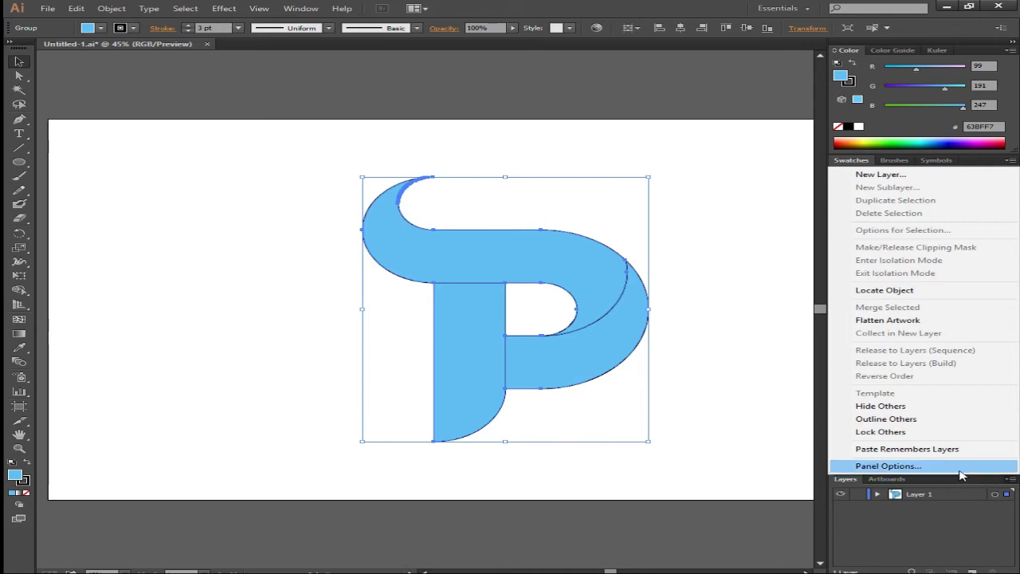
left_click(895, 296)
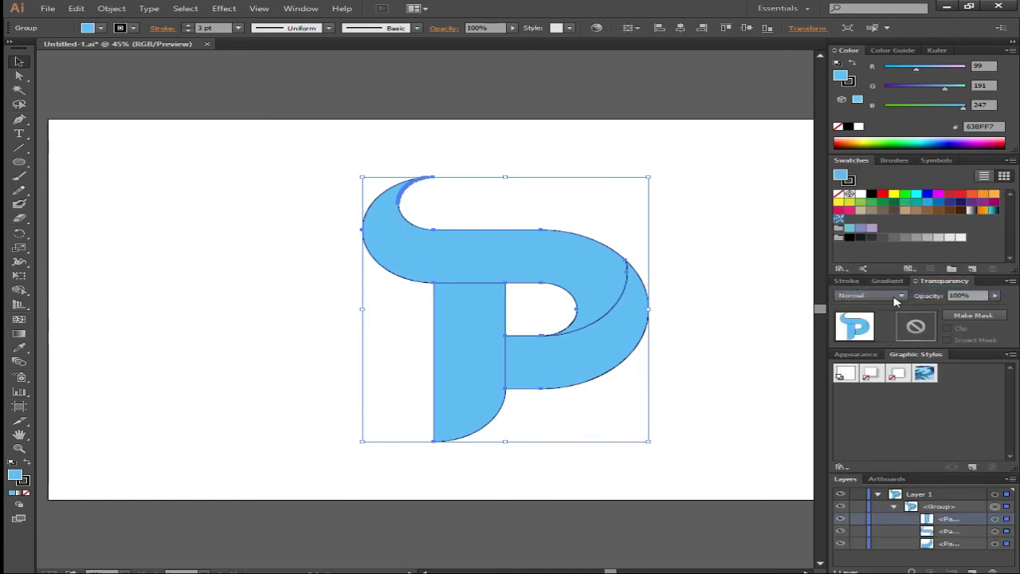
left_click(1011, 479)
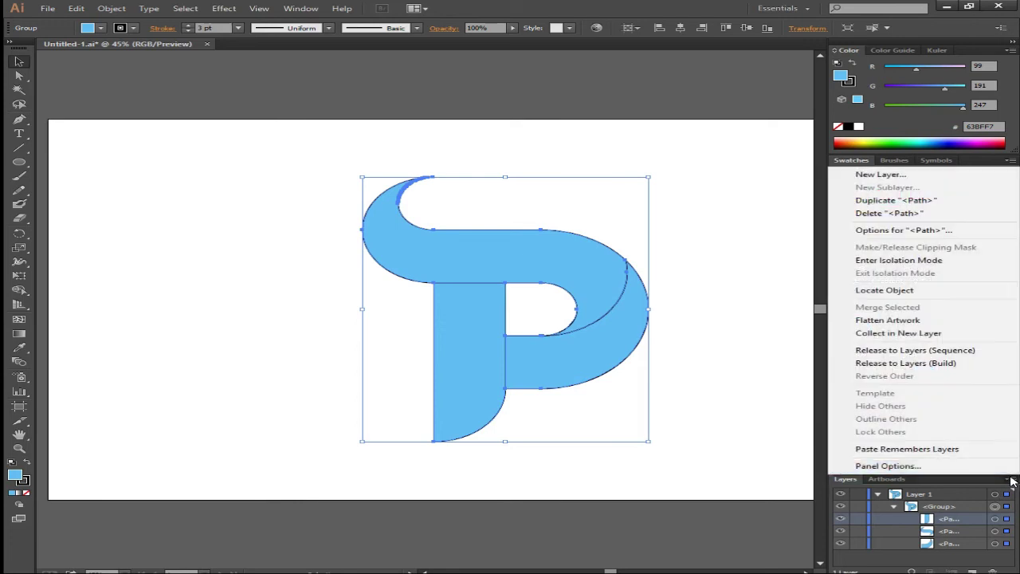
left_click(916, 293)
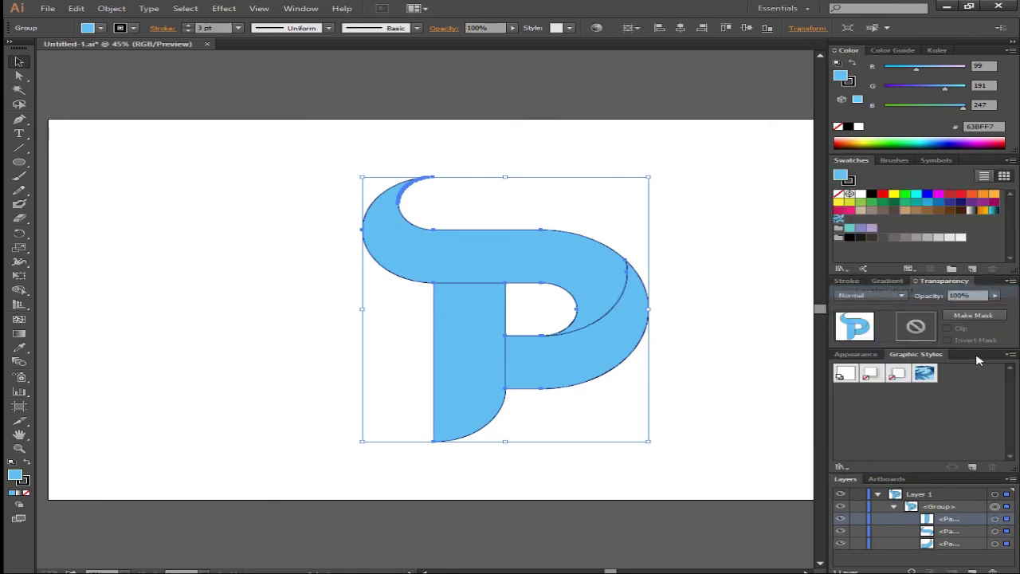
Step: Open the Layers Panel Options and confirm them with OK
left_click(1011, 479)
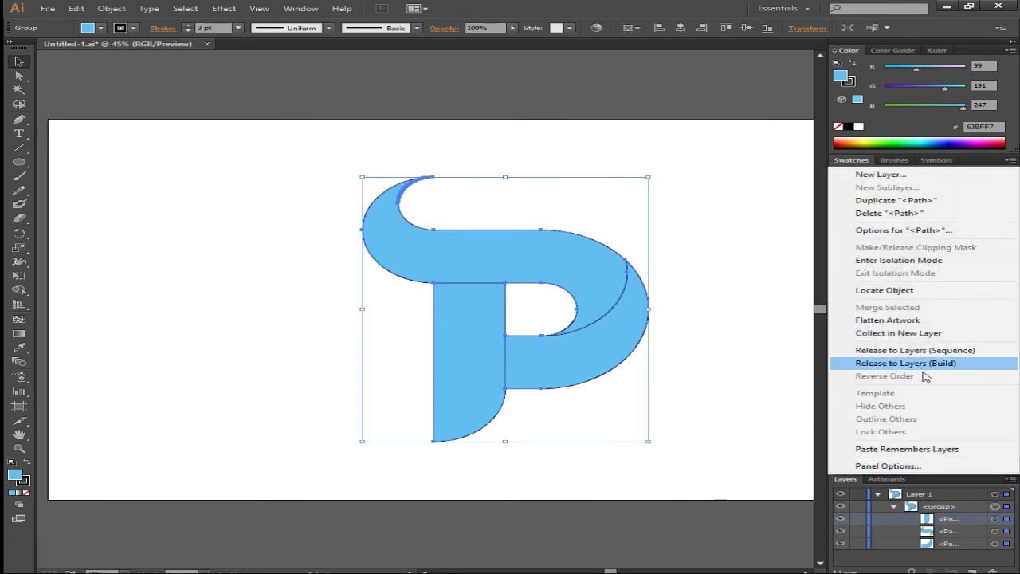
left_click(917, 467)
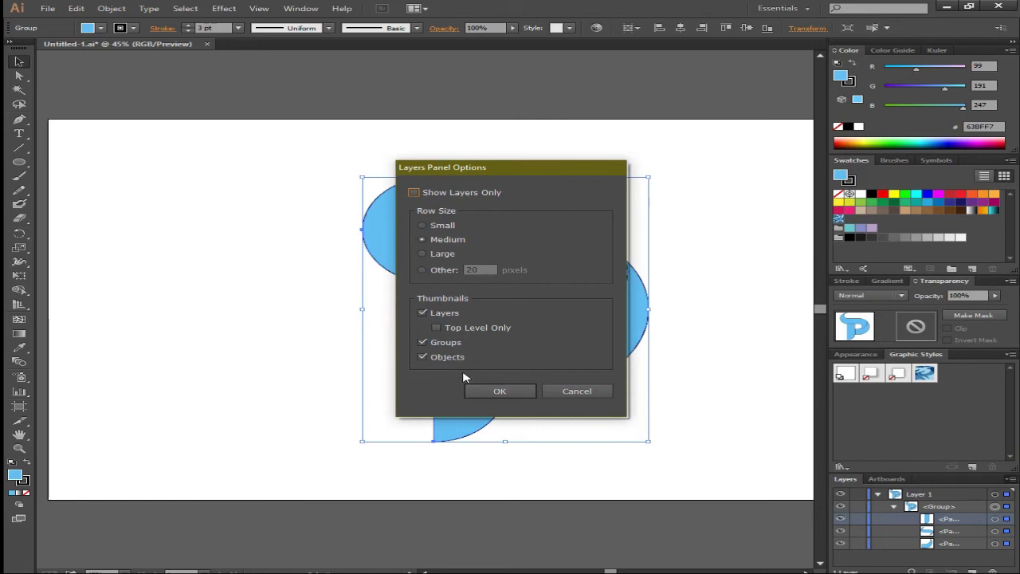
left_click(518, 395)
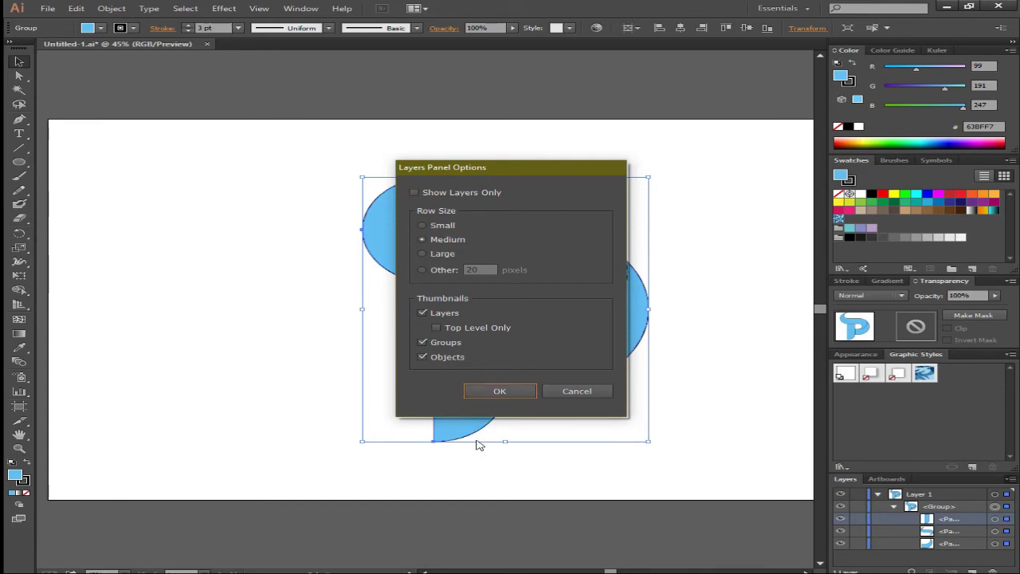
left_click(500, 391)
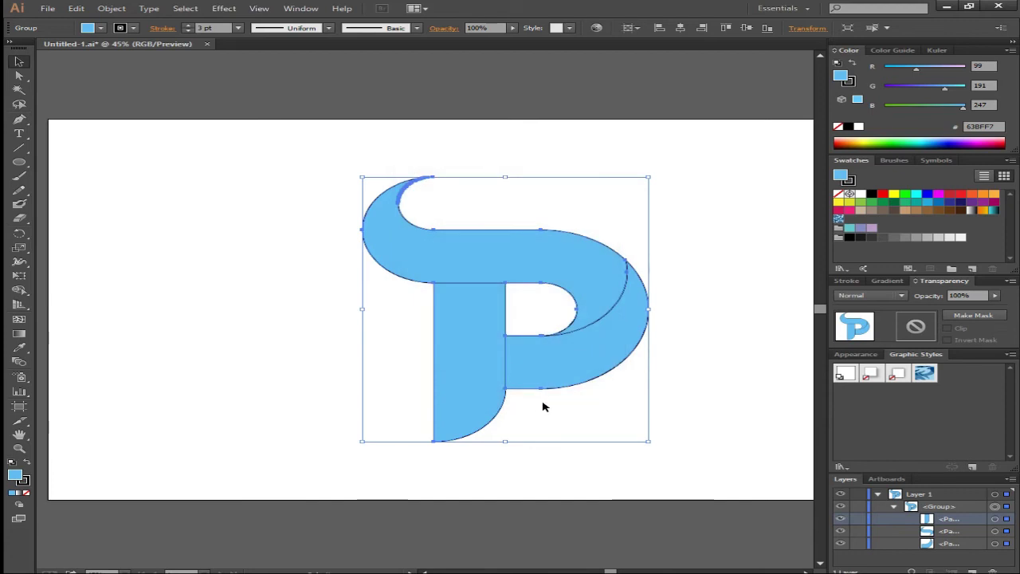
Step: Collapse the panel dock to icons and peek at the Control panel menu and Select Similar list
left_click(1011, 41)
left_click(1002, 28)
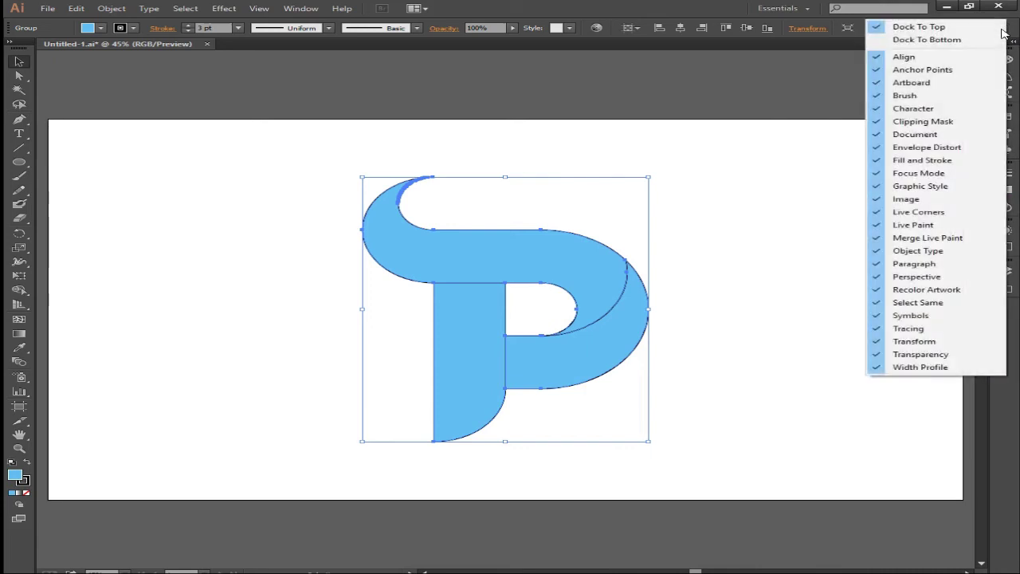
left_click(1018, 29)
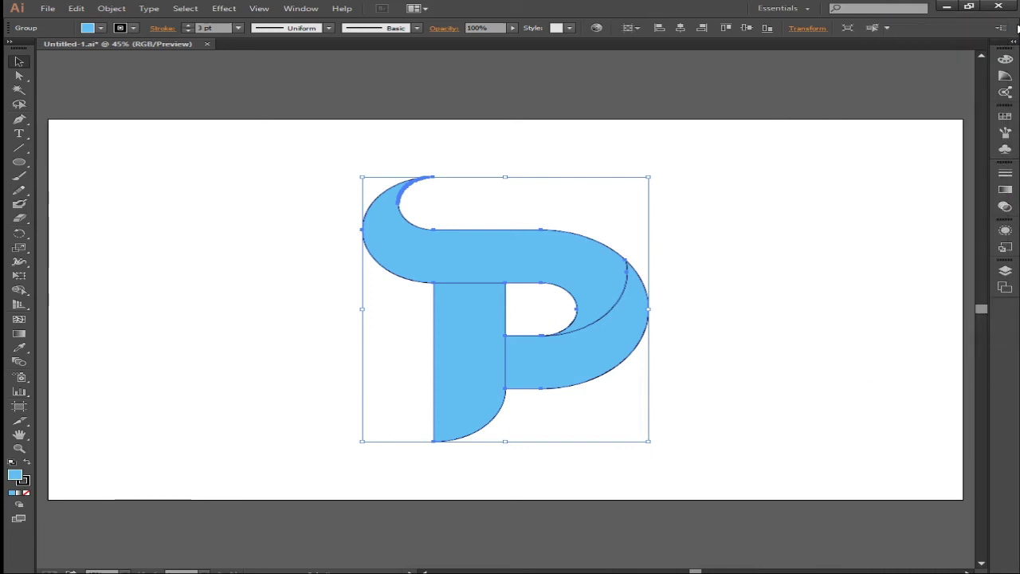
left_click(888, 28)
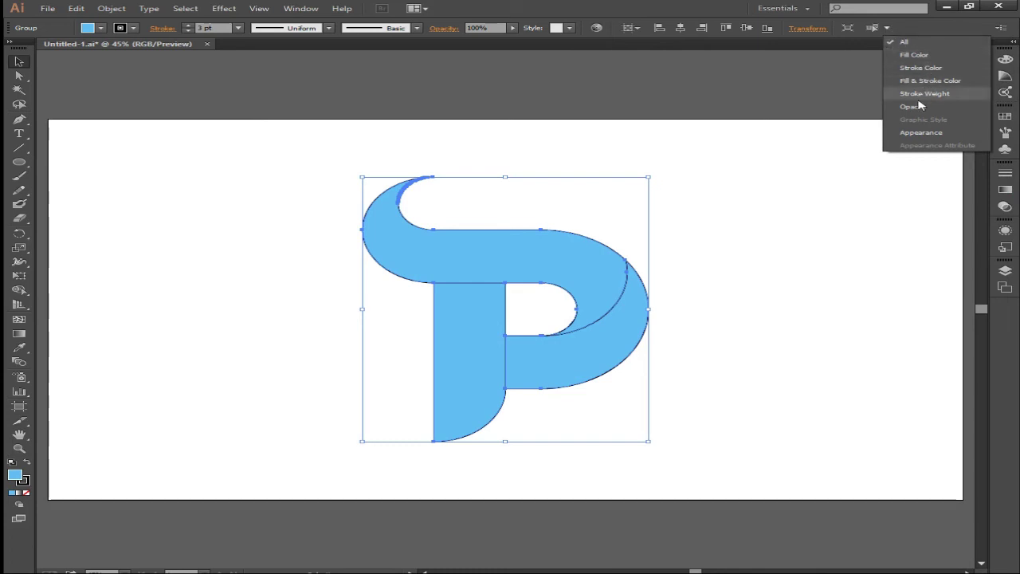
left_click(852, 147)
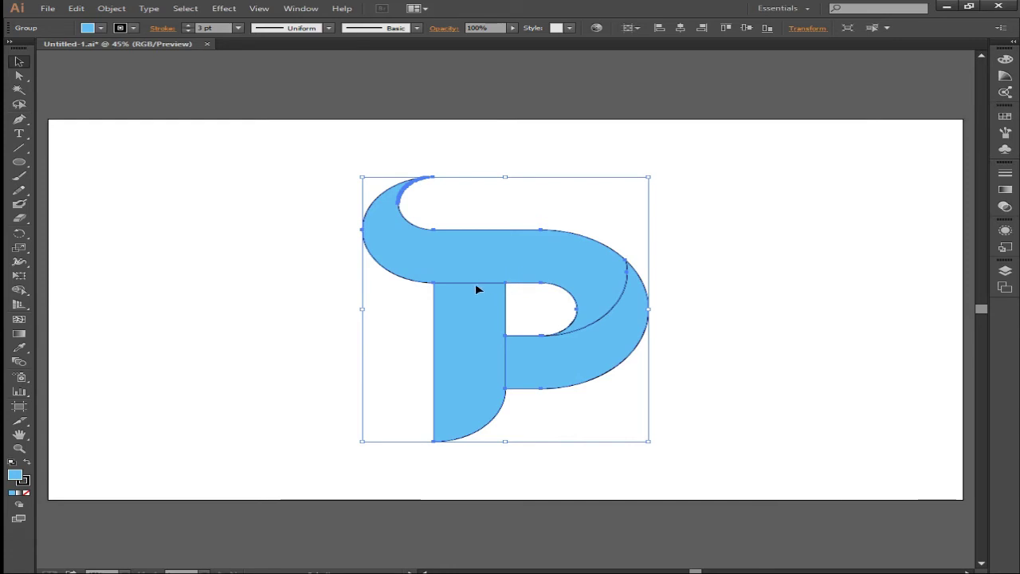
left_click(1005, 288)
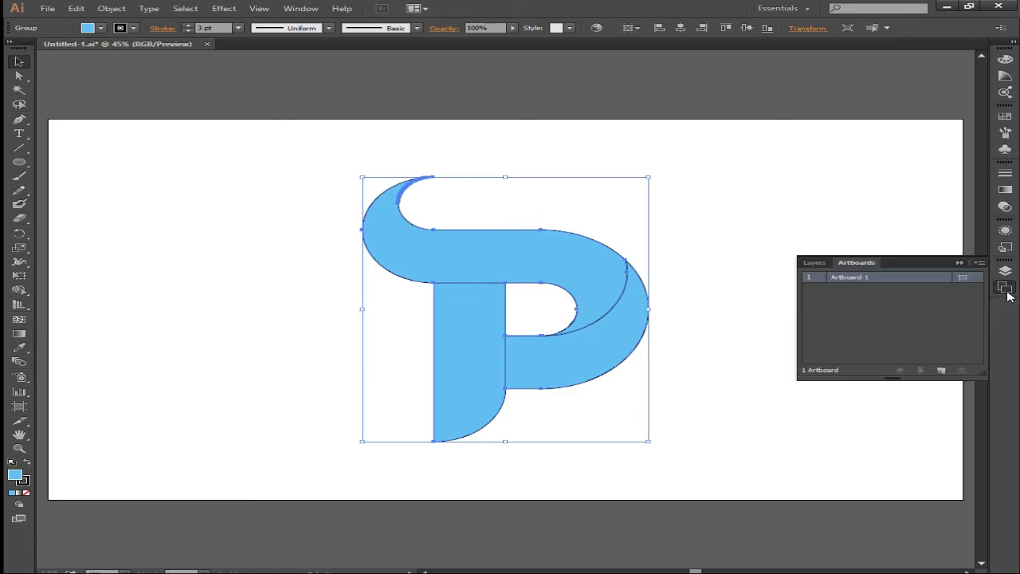
left_click(1006, 289)
left_click(1005, 272)
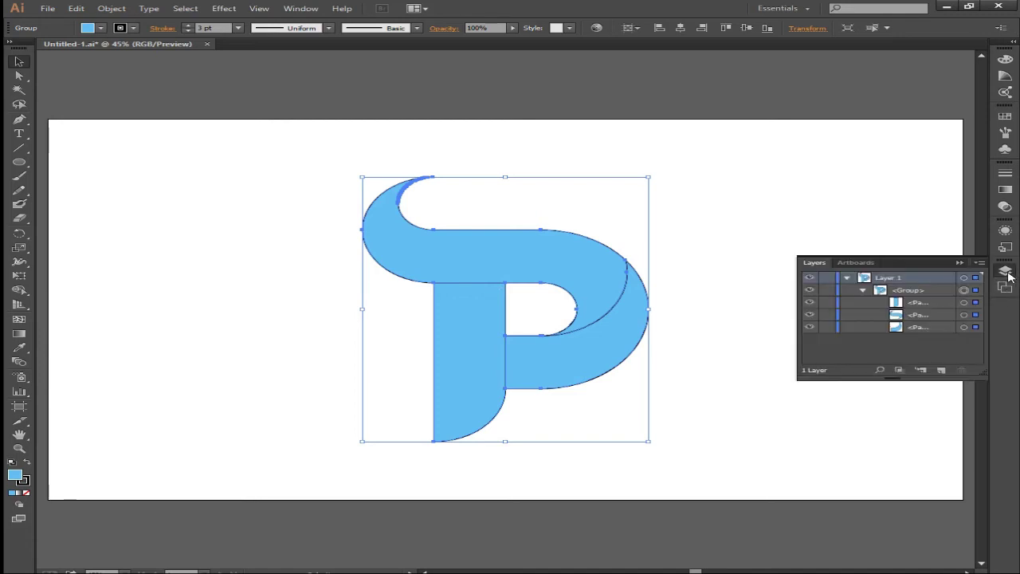
left_click(1007, 272)
left_click(1007, 251)
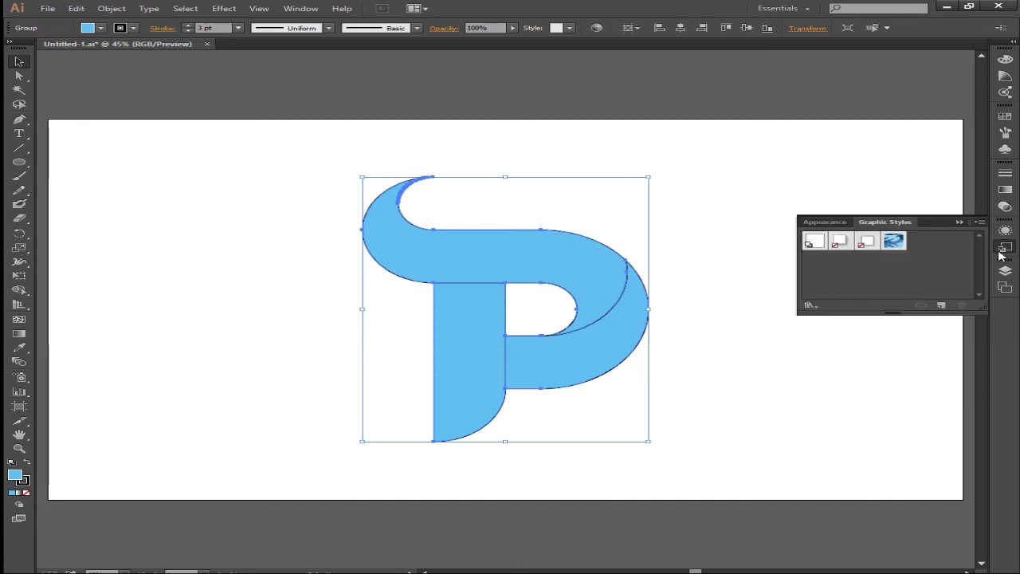
left_click(1007, 247)
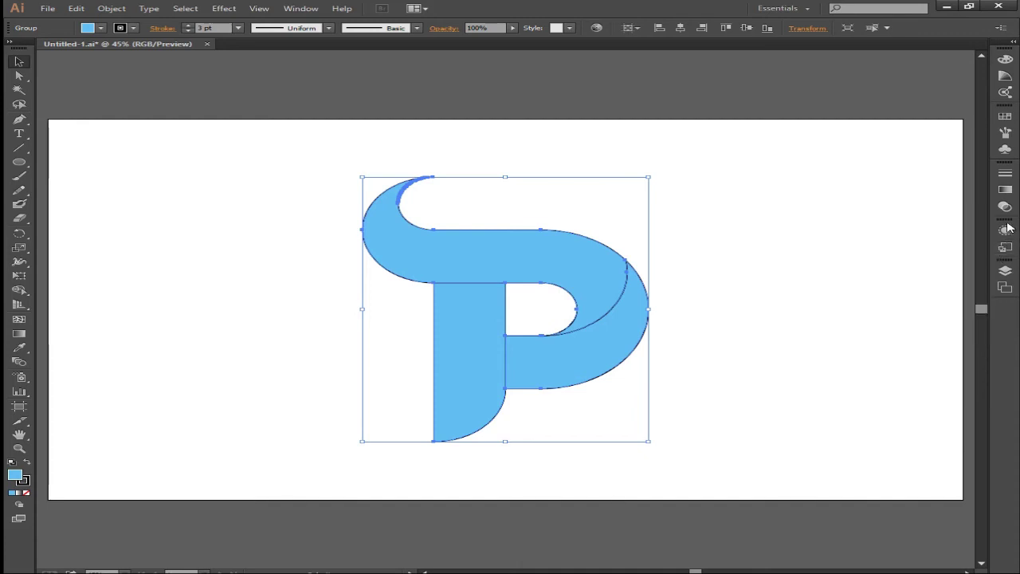
left_click(1007, 231)
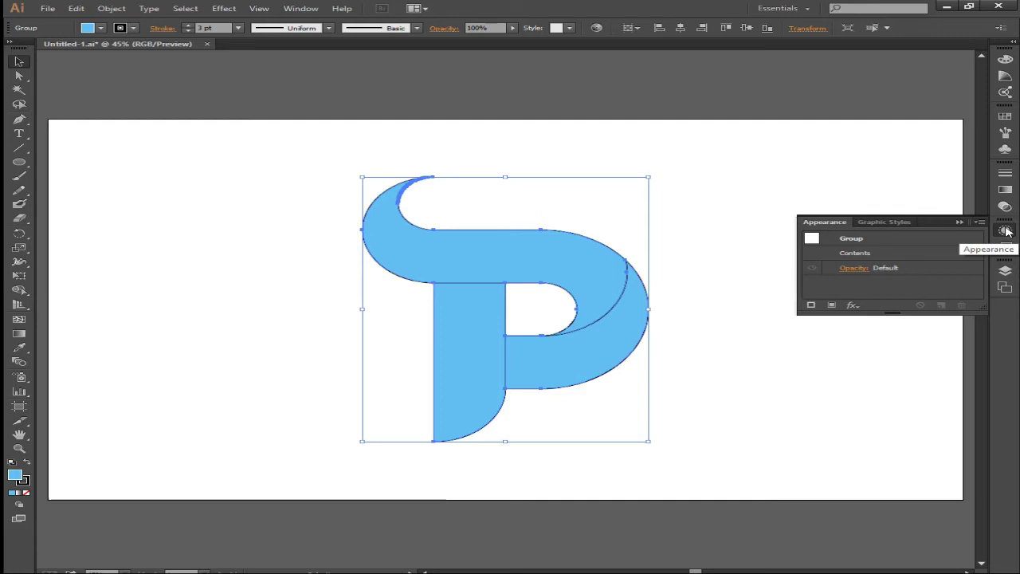
left_click(1006, 231)
left_click(1005, 207)
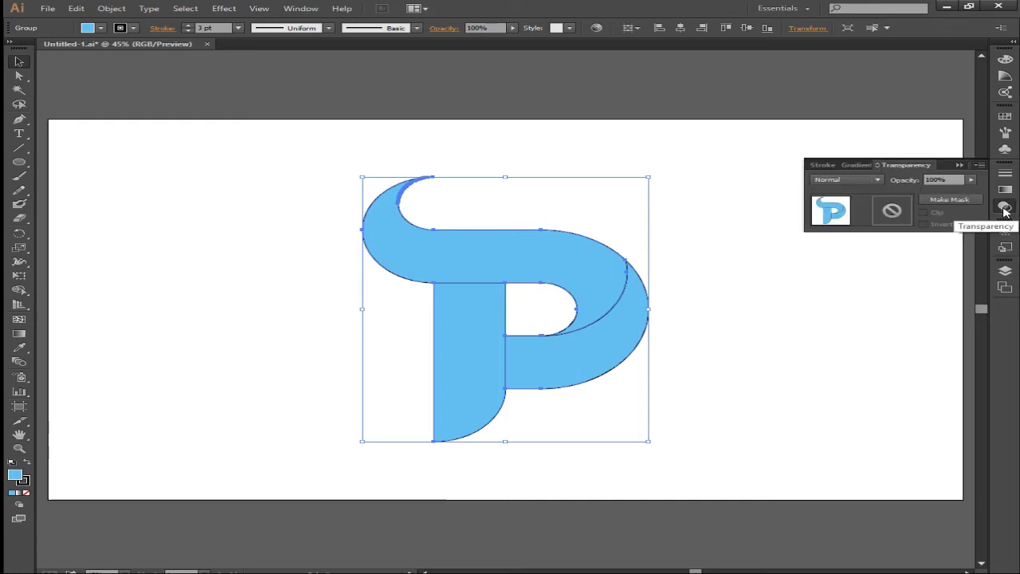
left_click(1005, 208)
left_click(1004, 192)
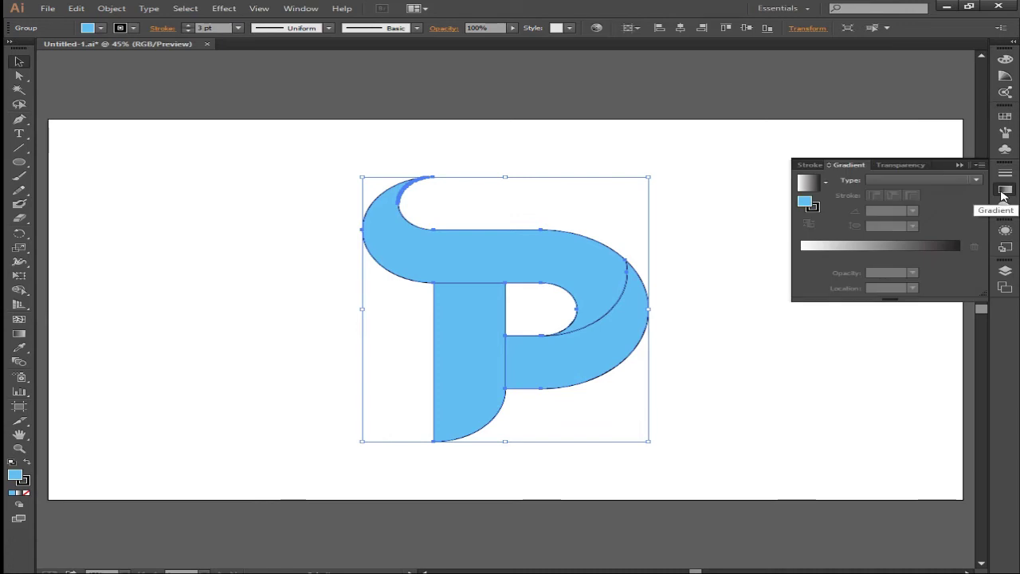
left_click(815, 165)
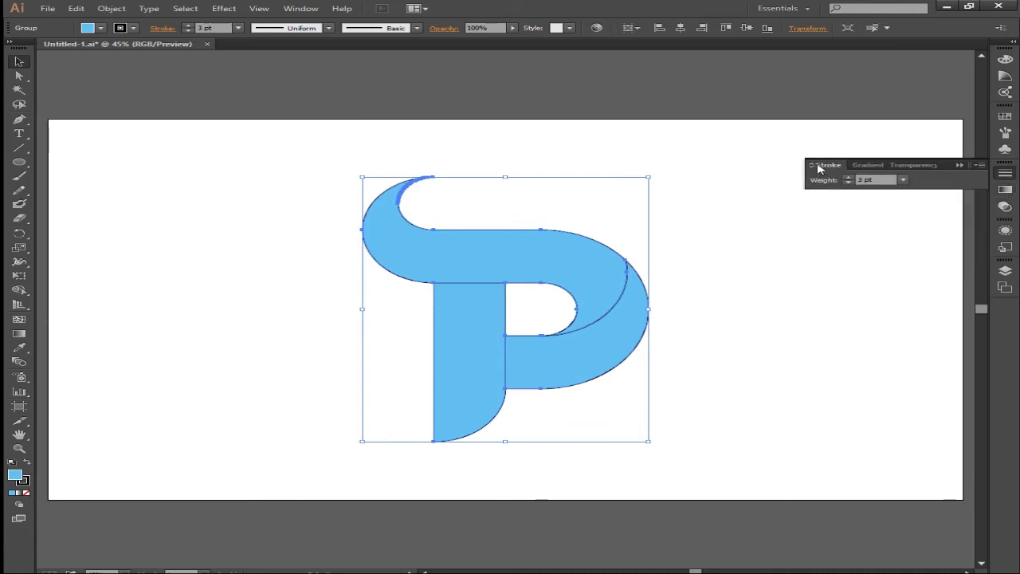
left_click(862, 165)
left_click(904, 165)
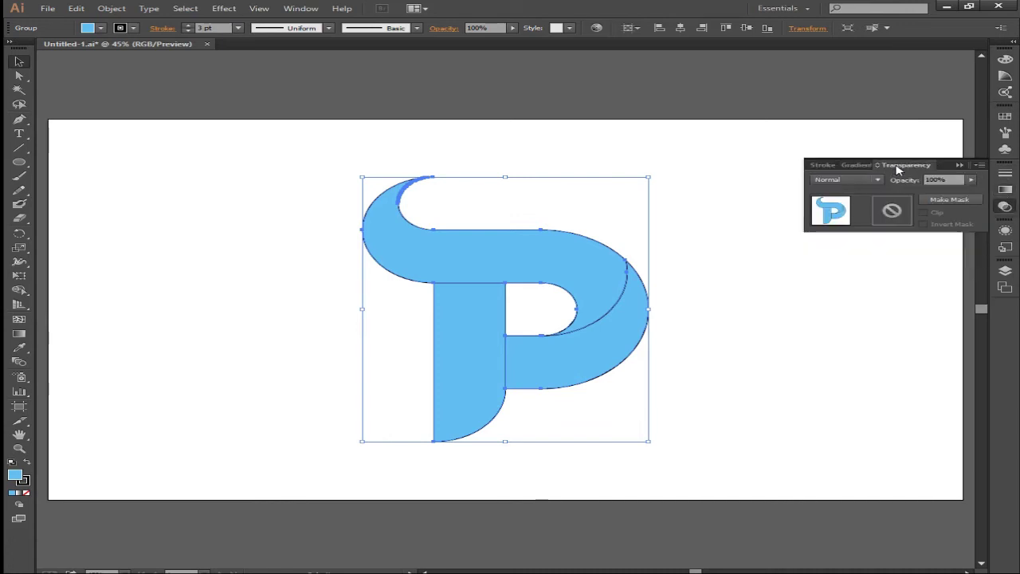
left_click(1005, 176)
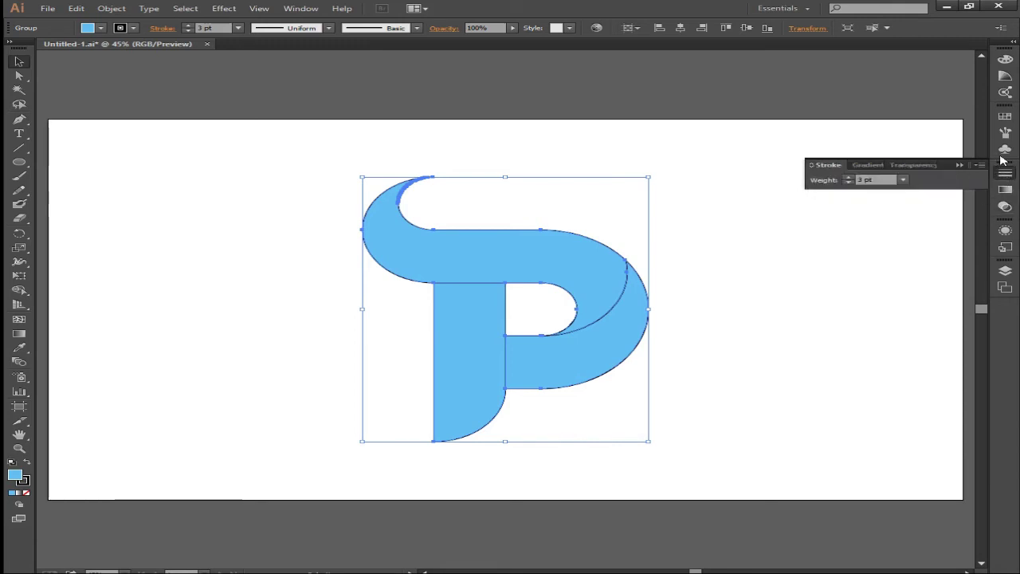
left_click(1005, 151)
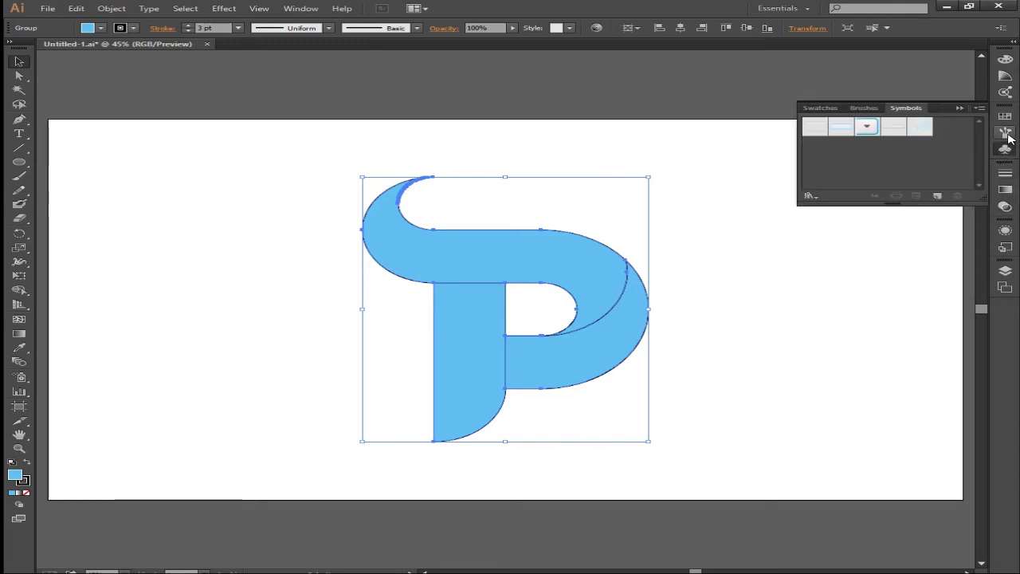
left_click(1006, 132)
left_click(1007, 117)
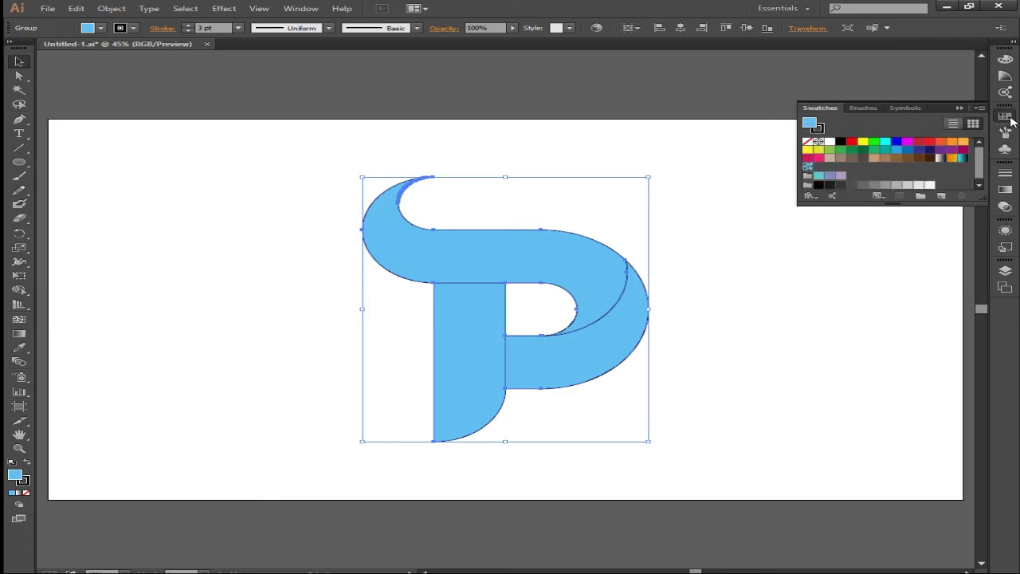
left_click(1006, 93)
left_click(1006, 75)
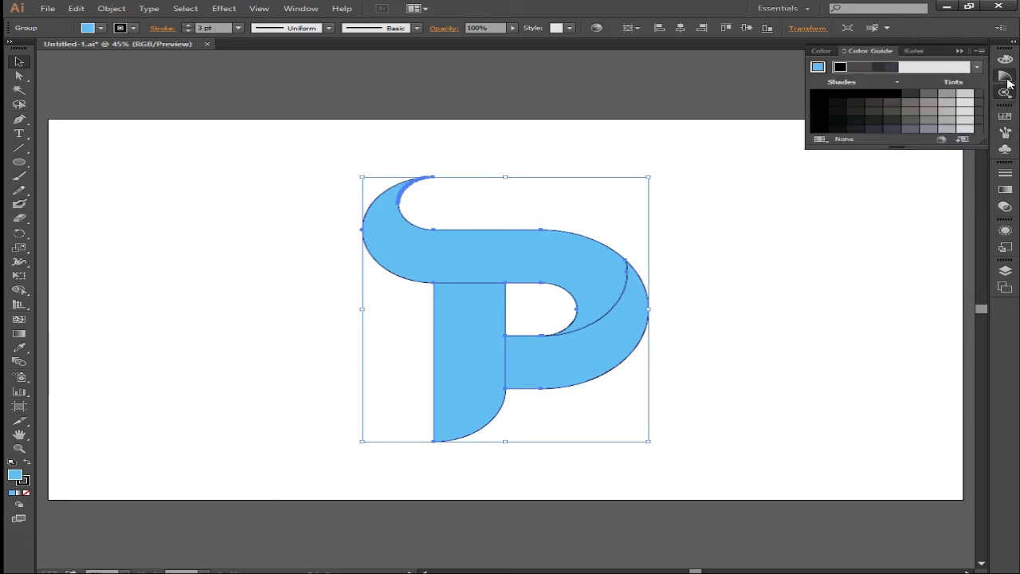
left_click(1006, 59)
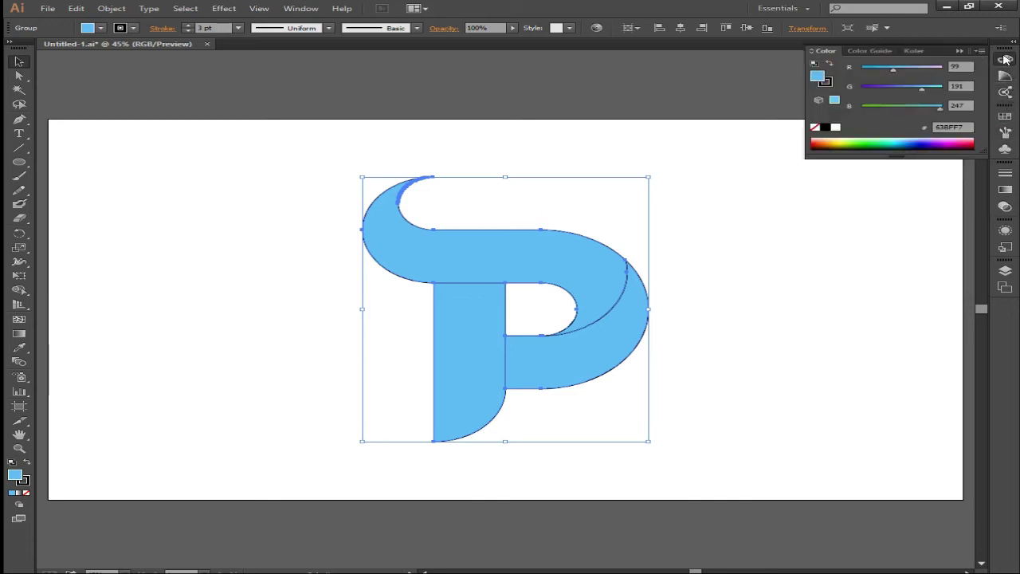
left_click(1007, 59)
left_click(1006, 59)
left_click(981, 51)
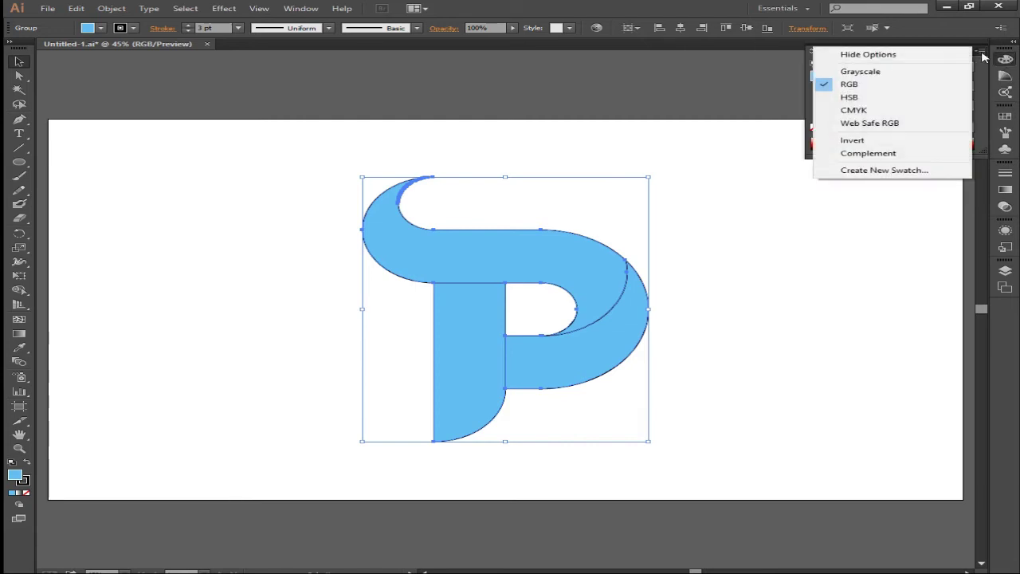
left_click(982, 54)
left_click(699, 91)
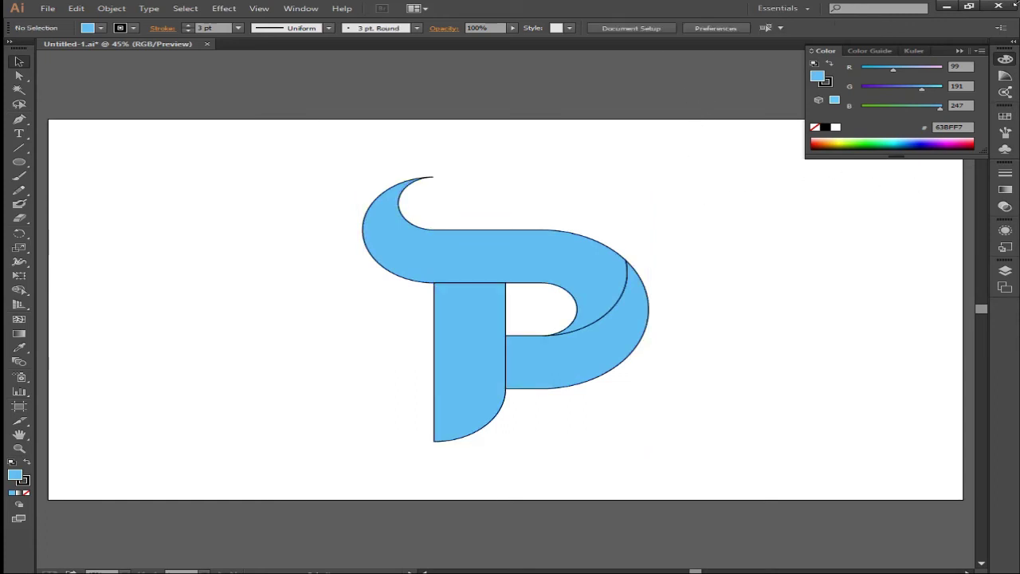
Step: Hide the colour sliders, then select and deselect the TP logo
left_click(1005, 64)
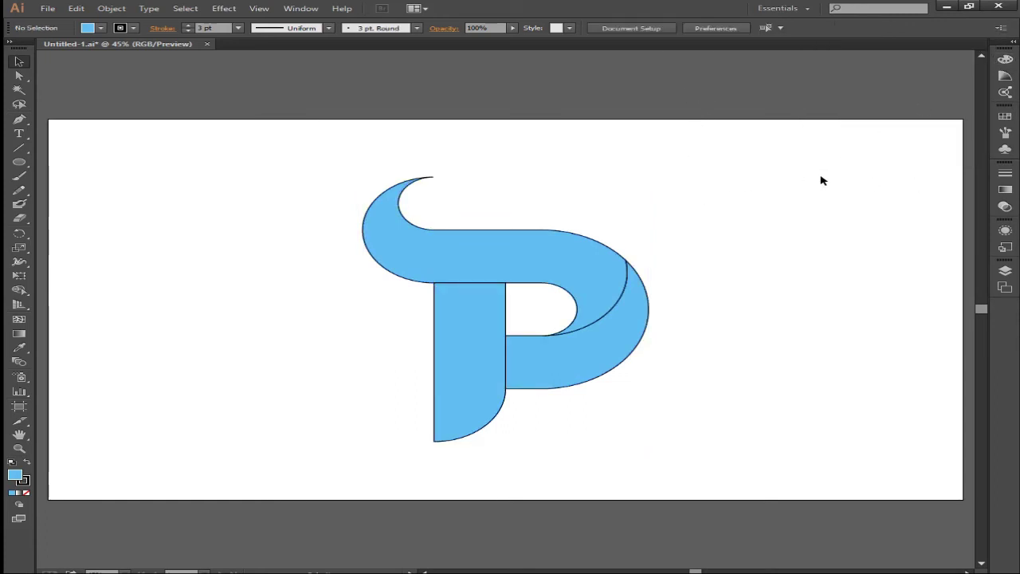
left_click(768, 31)
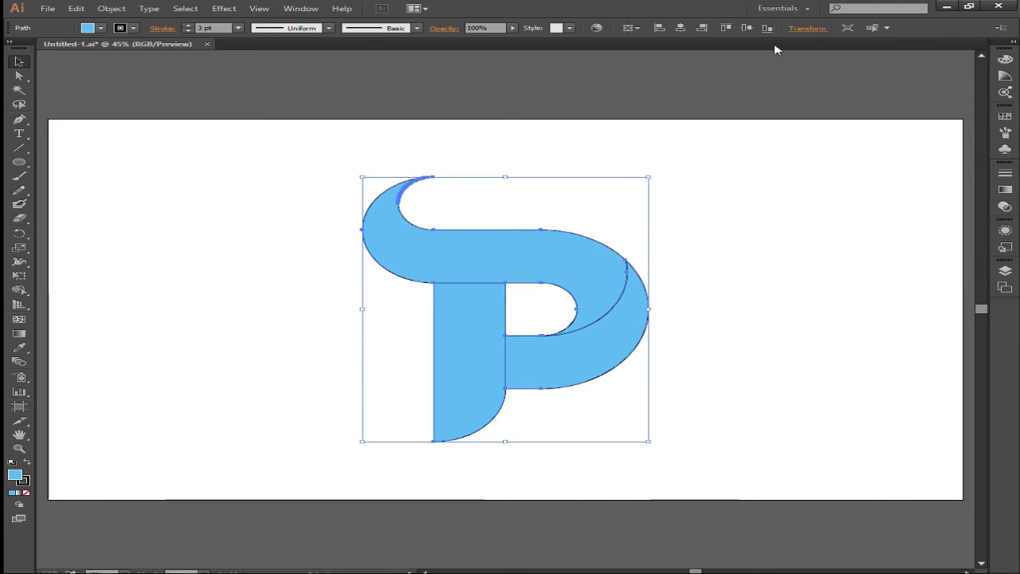
left_click(780, 165)
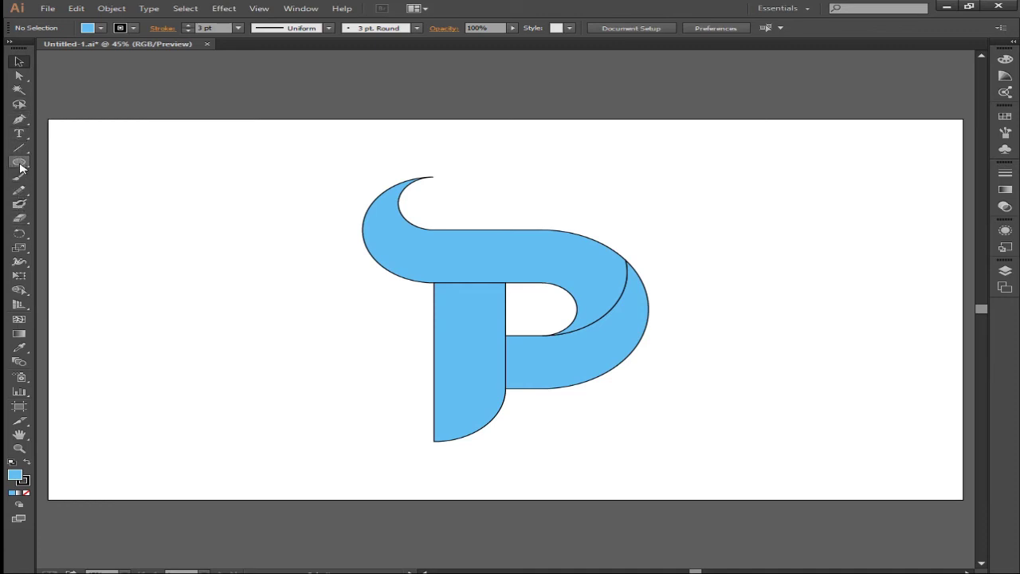
Step: Pick the Rectangle Tool with no stroke and a green fill (R 57, G 181, B 74)
left_click_drag(19, 162, 94, 167)
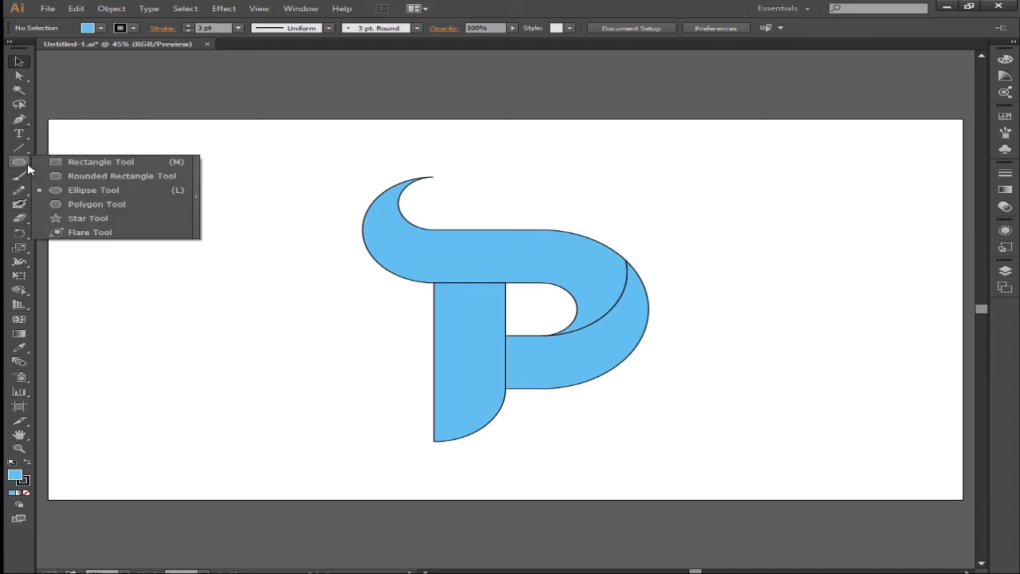
left_click(94, 164)
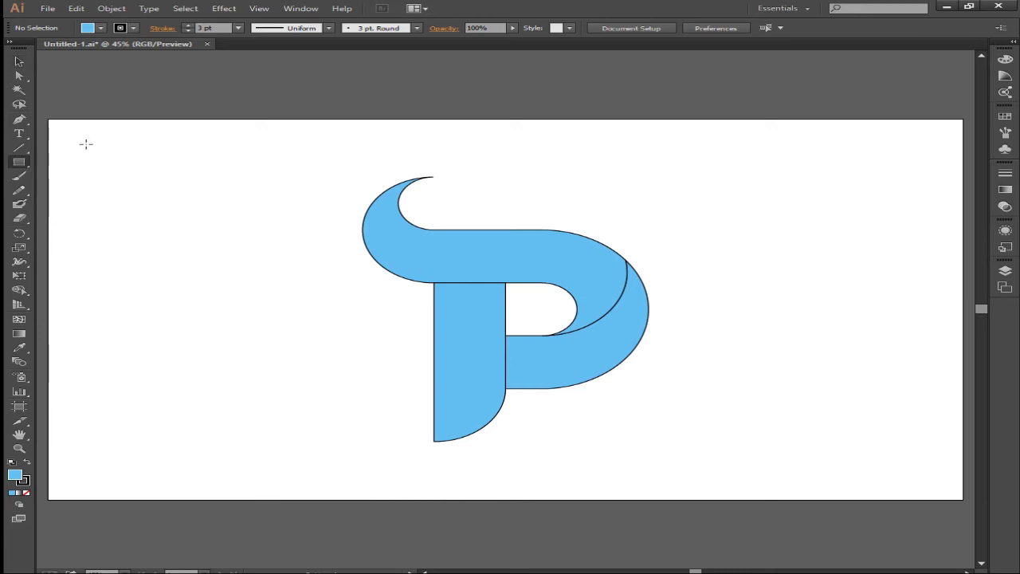
left_click(134, 28)
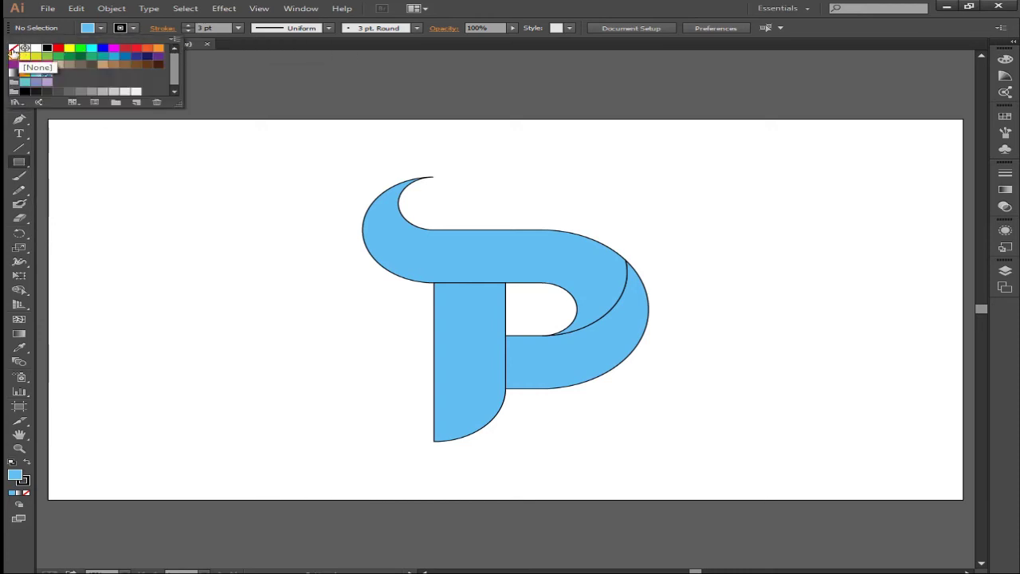
left_click(14, 49)
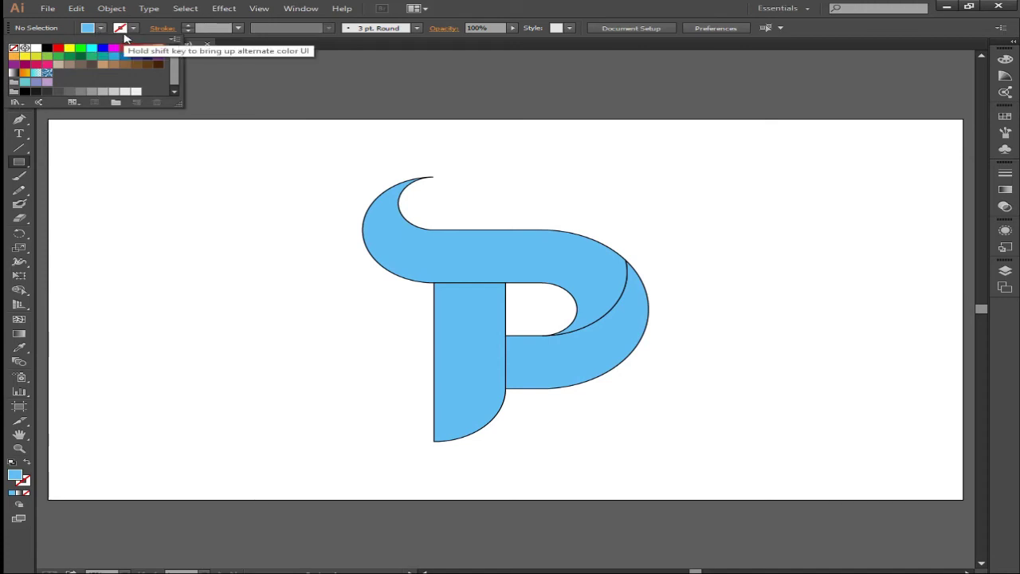
left_click(100, 27)
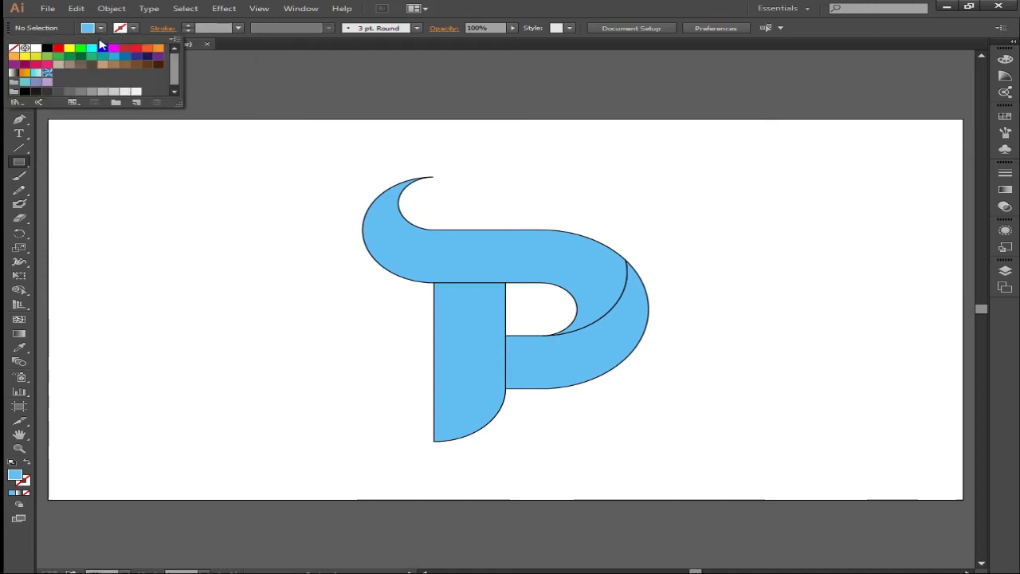
left_click(58, 56)
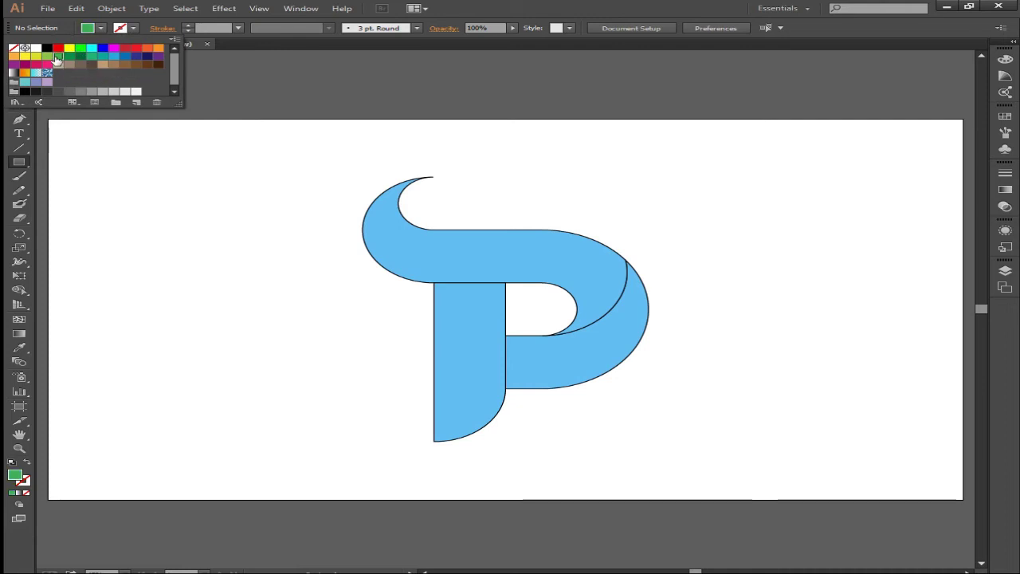
left_click(101, 29)
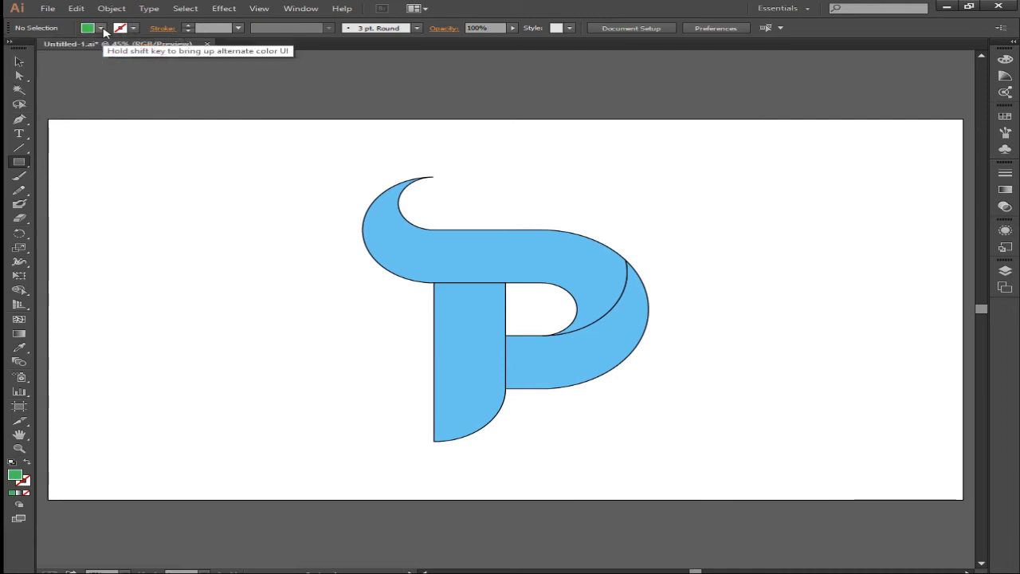
Step: Create a green 2560 × 1440 px rectangle by entering its exact size
left_click(139, 229)
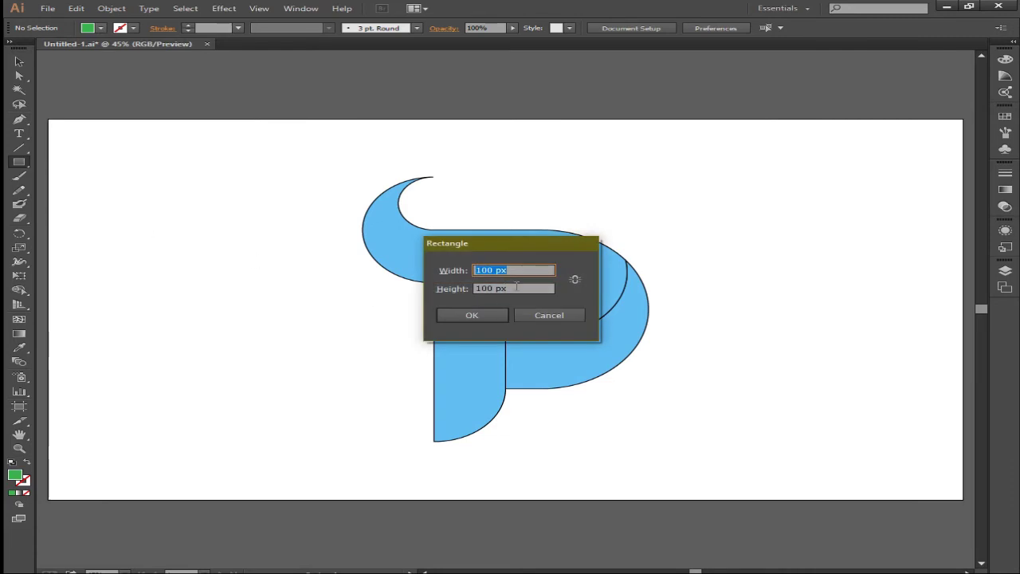
type("2560")
key("Tab")
type("14")
type("0")
key("Return")
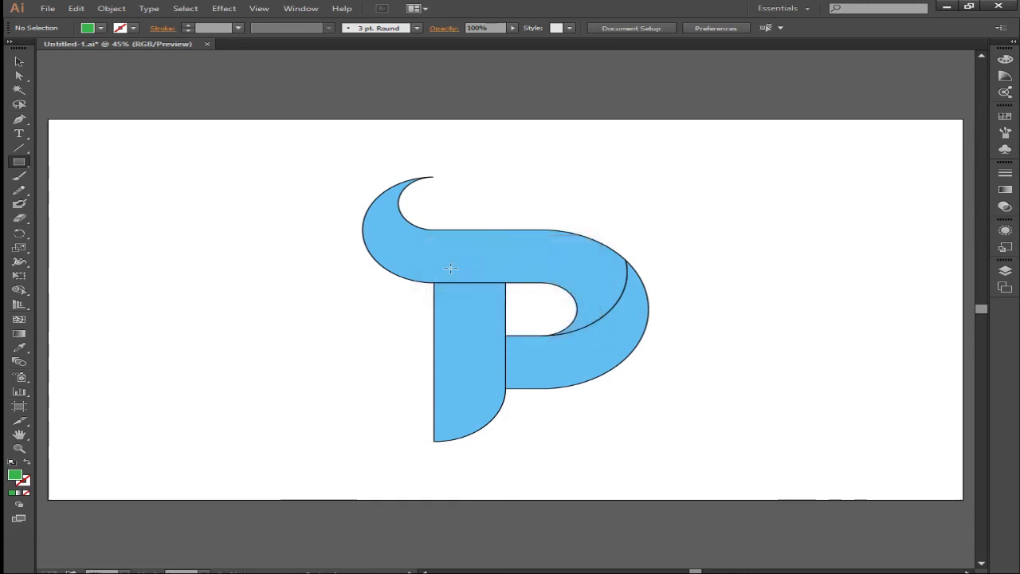
Step: Move the rectangle over the artboard and centre it horizontally and vertically
left_click(19, 60)
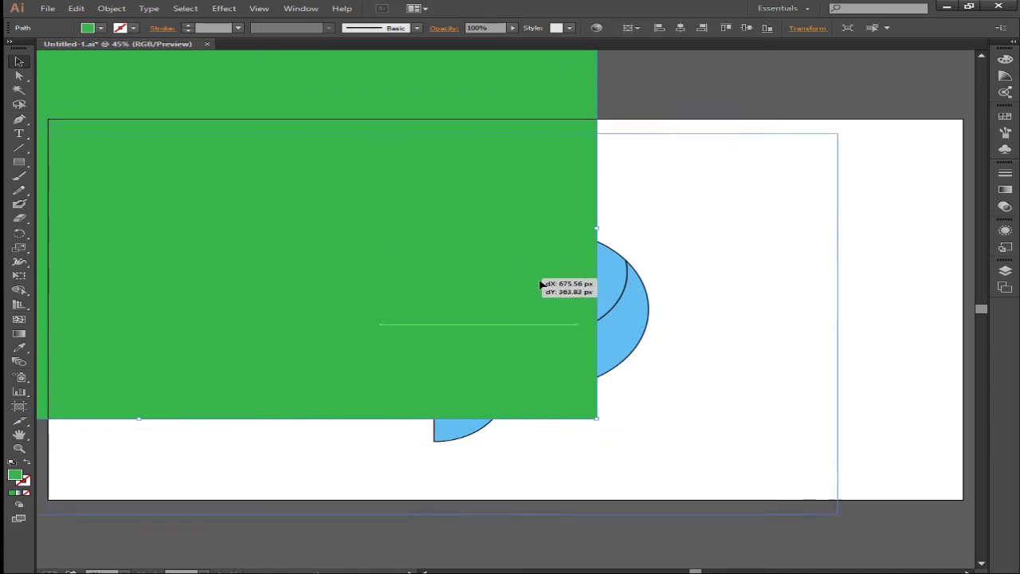
left_click_drag(287, 186, 545, 278)
left_click_drag(467, 248, 558, 280)
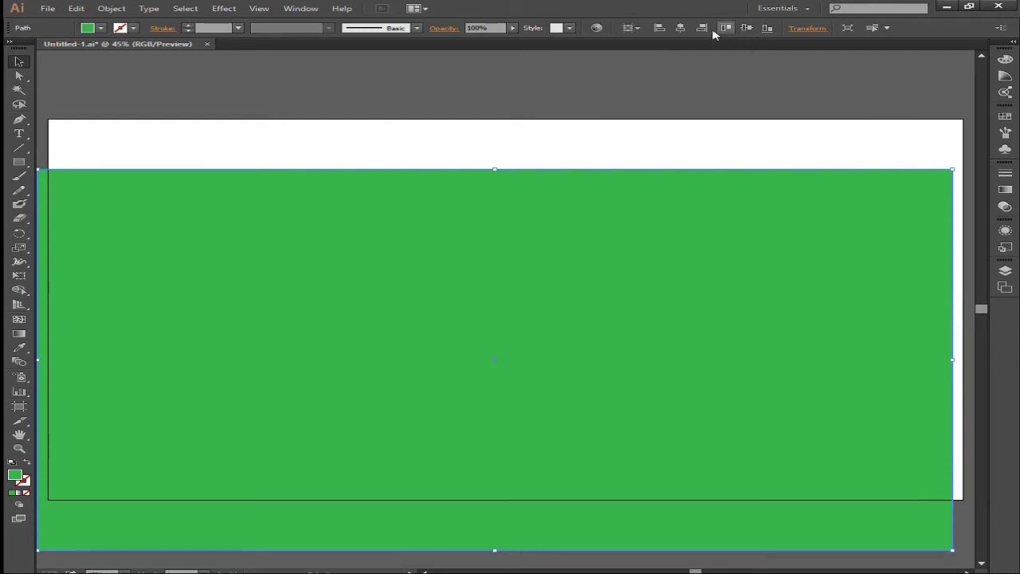
left_click(680, 28)
left_click(748, 29)
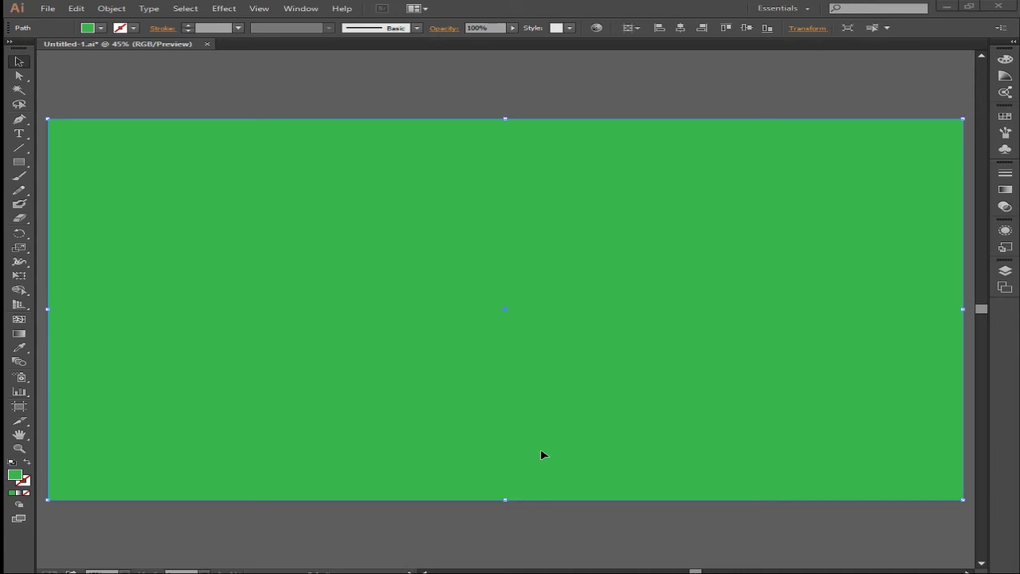
Step: Send the green rectangle behind the logo and make its gradient Radial
key("a")
key("ctrl+shift+bracketleft")
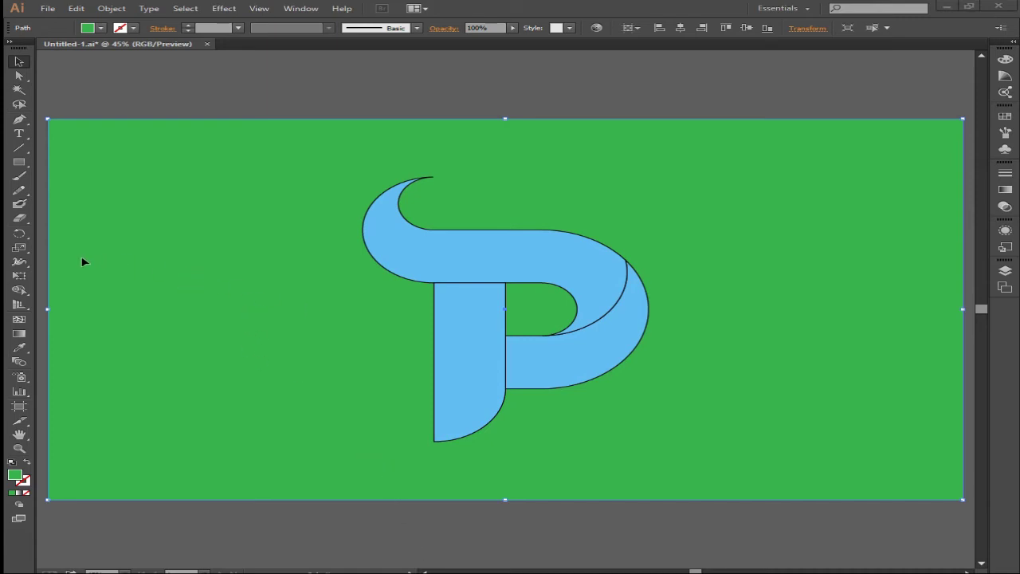
double_click(20, 333)
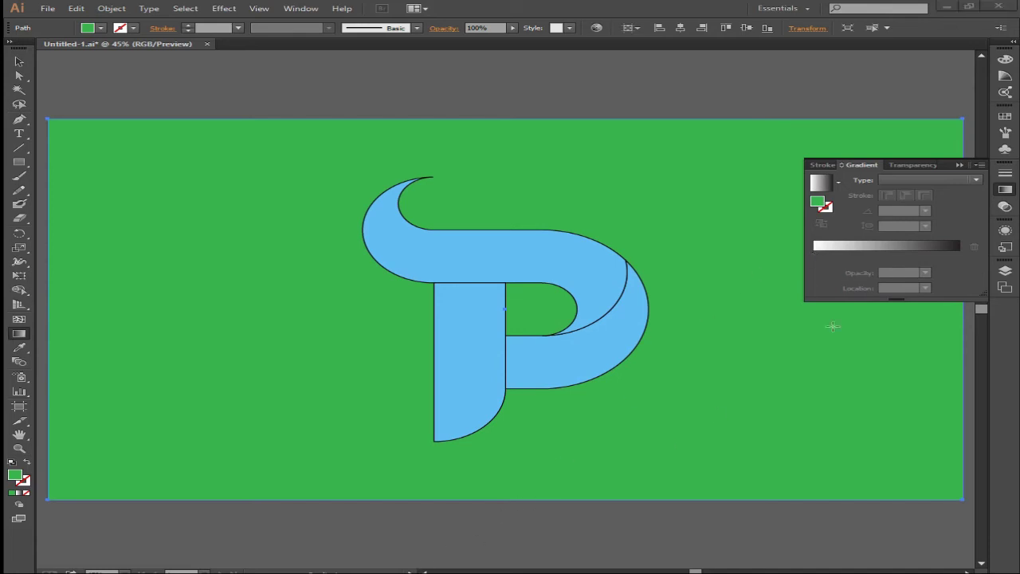
left_click(905, 182)
left_click(906, 205)
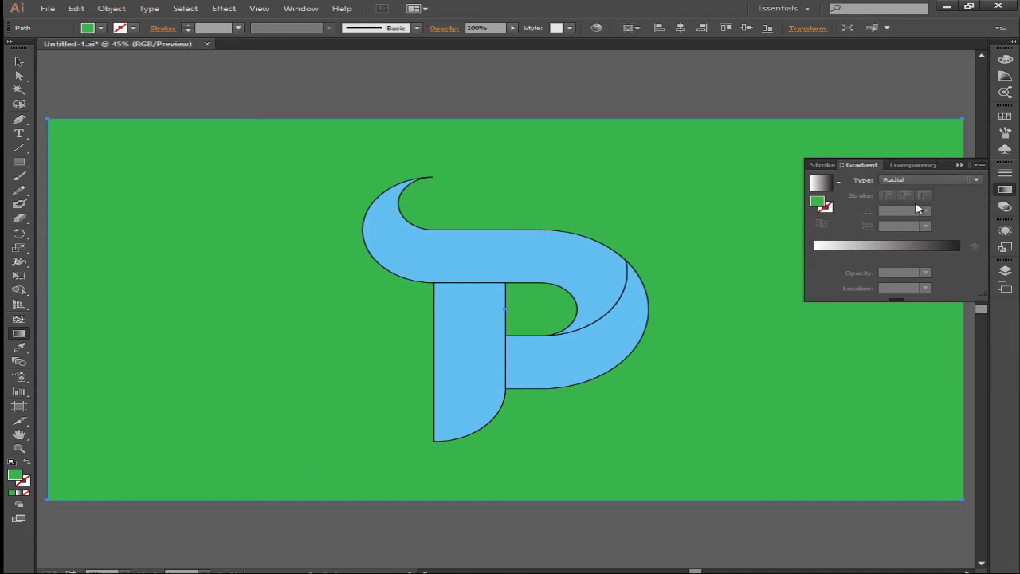
Step: Set the left gradient stop to golden yellow, RGB 255/204/0
left_click(814, 256)
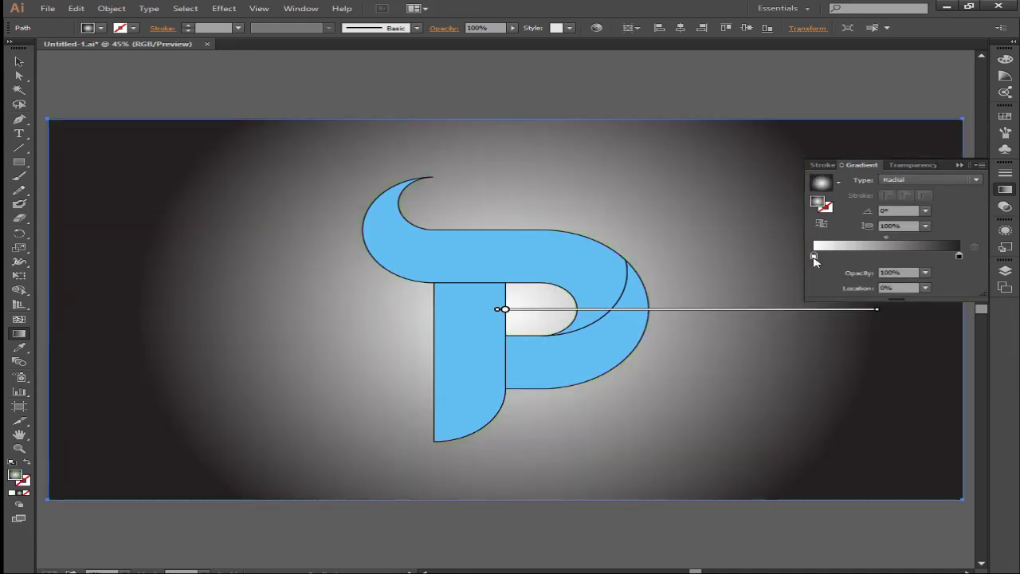
double_click(814, 257)
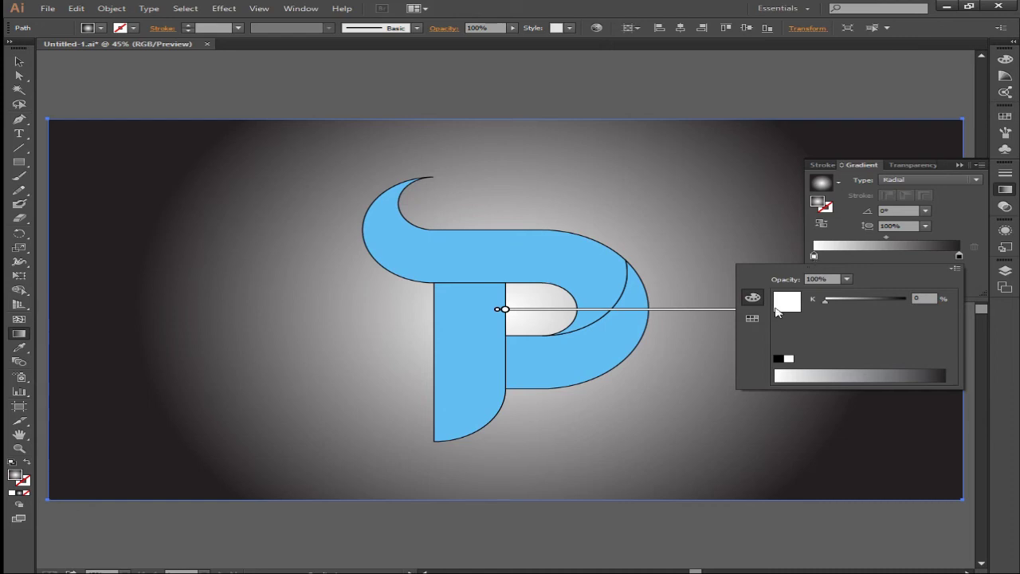
left_click(753, 318)
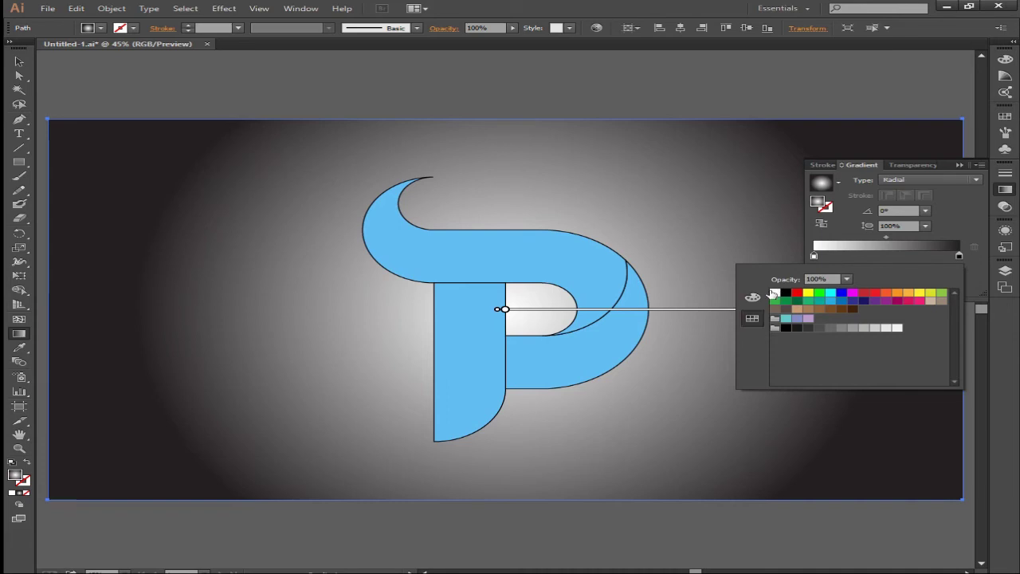
left_click(754, 297)
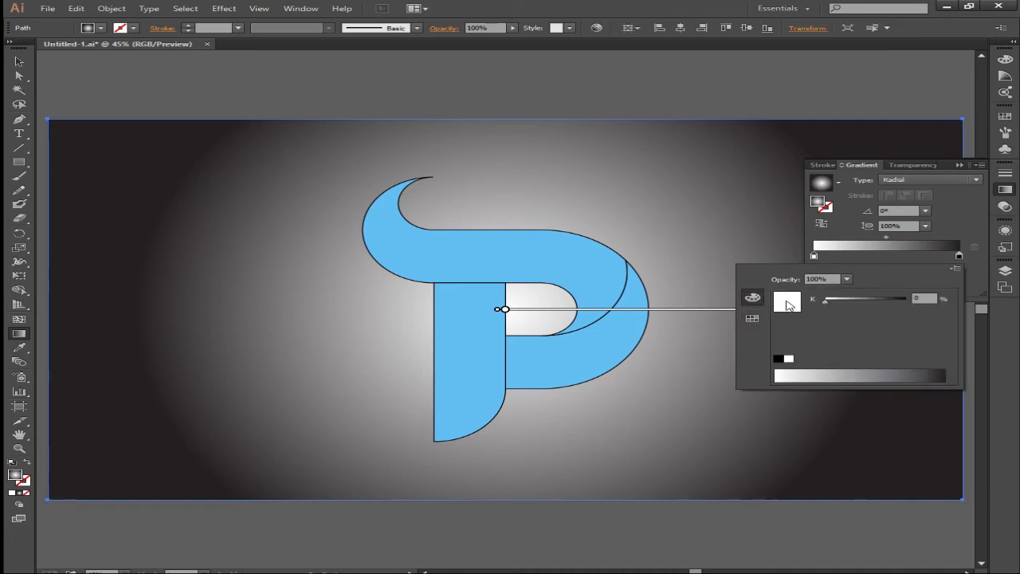
key("Escape")
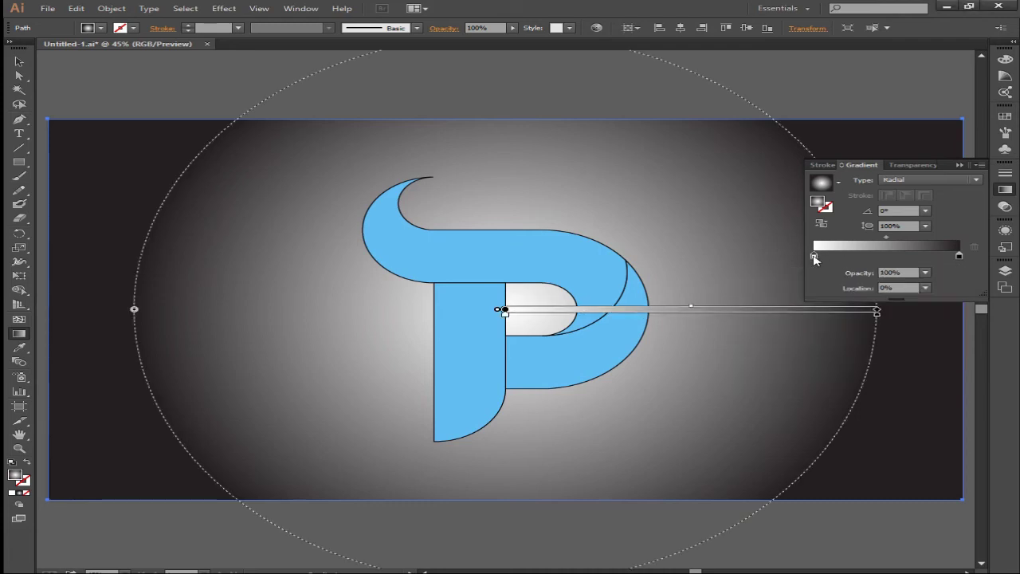
double_click(814, 256)
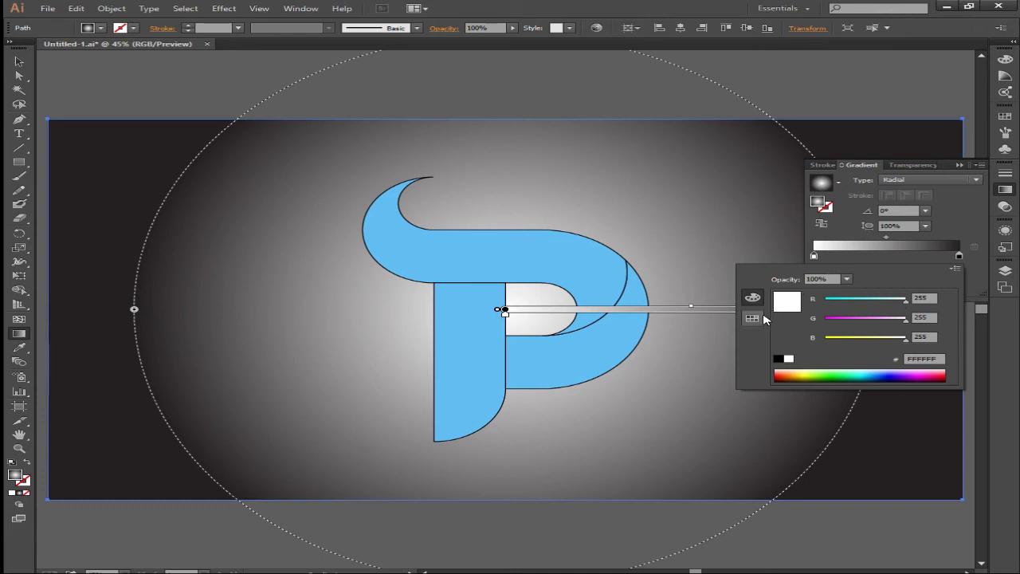
left_click(933, 317)
type("204")
left_click(934, 337)
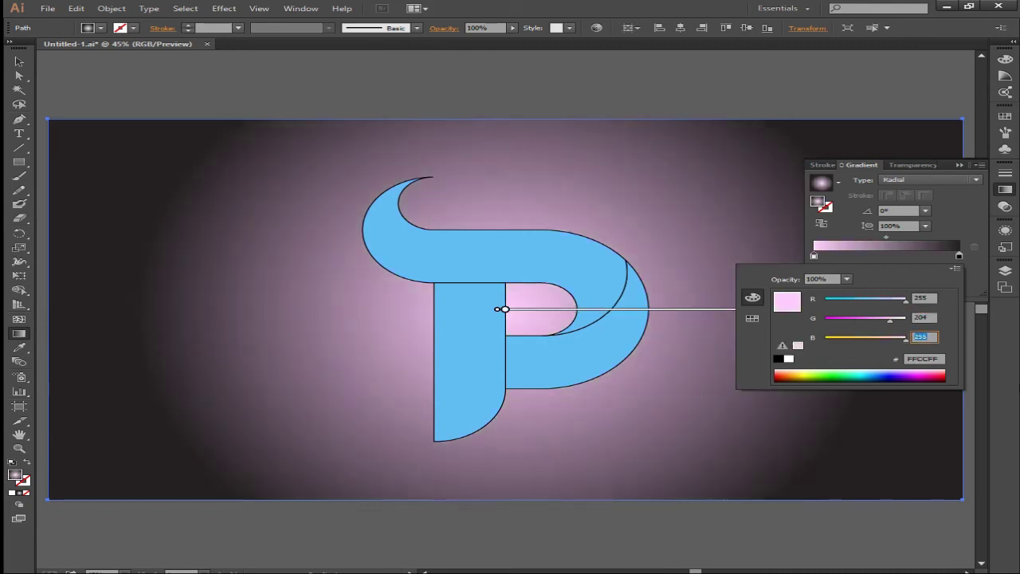
key("Return")
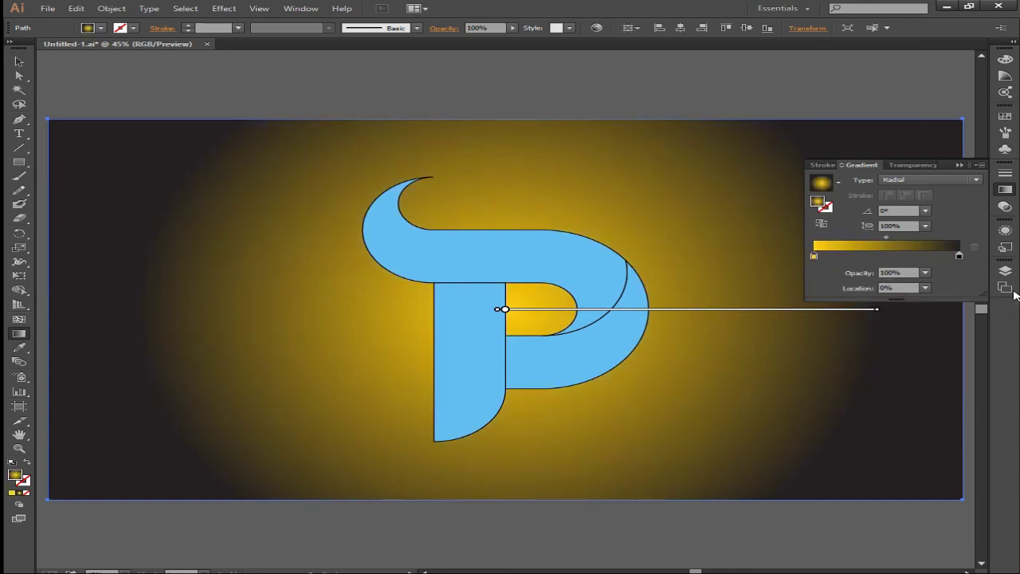
Step: Set the right gradient stop to dark brown, RGB 102/51/0
double_click(960, 257)
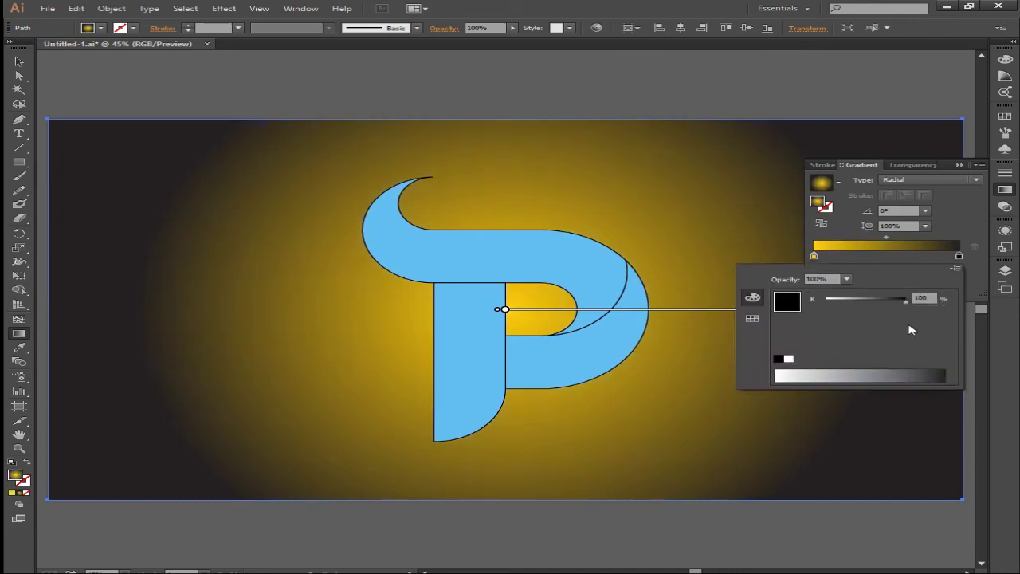
left_click(956, 269)
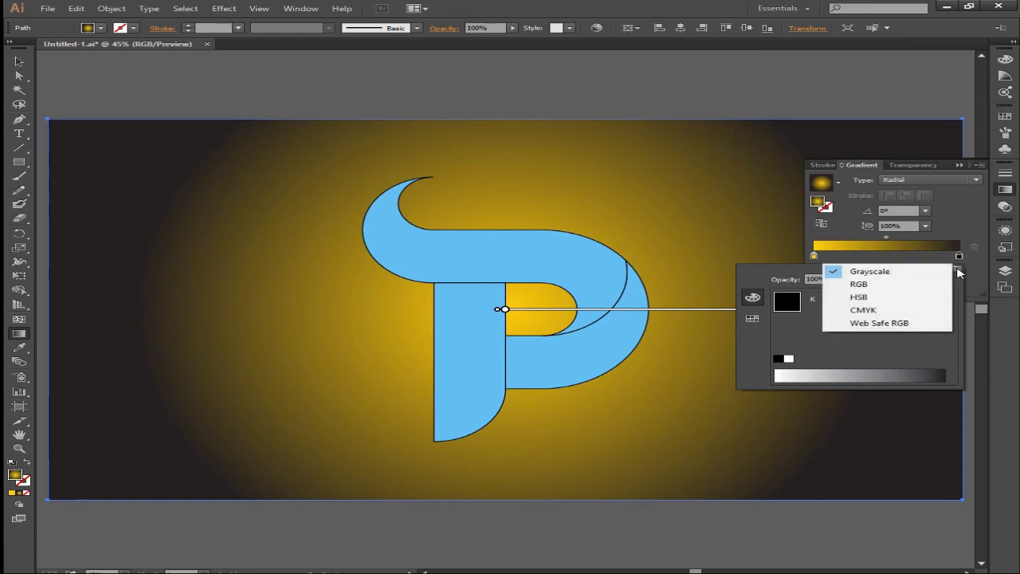
left_click(907, 288)
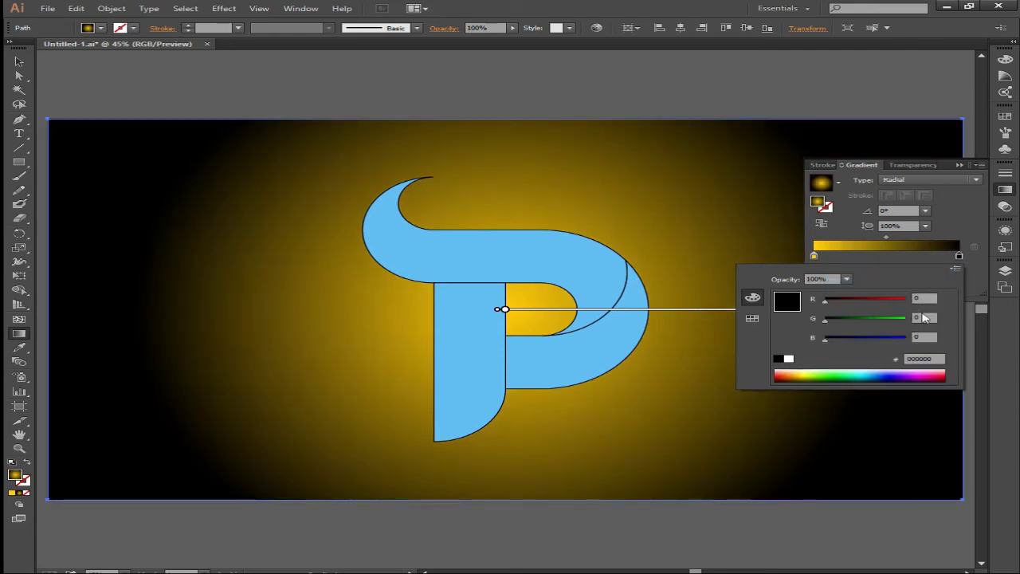
double_click(933, 298)
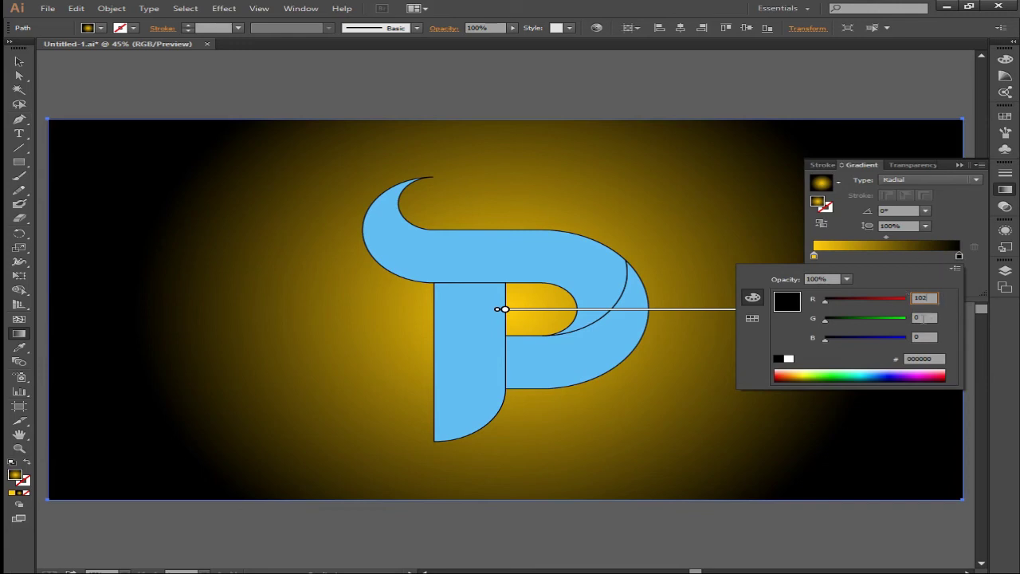
key("Tab")
type("5")
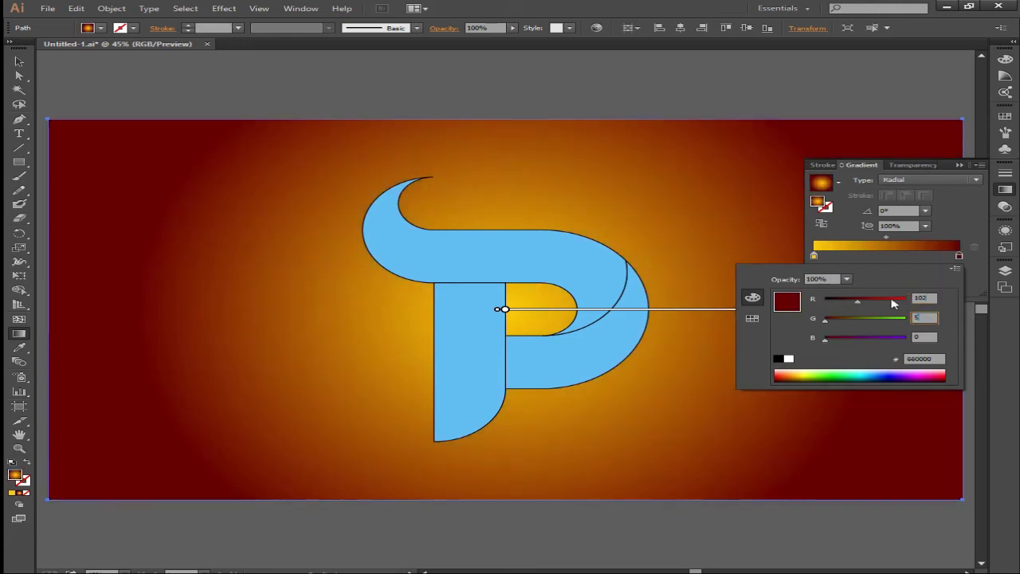
key("Return")
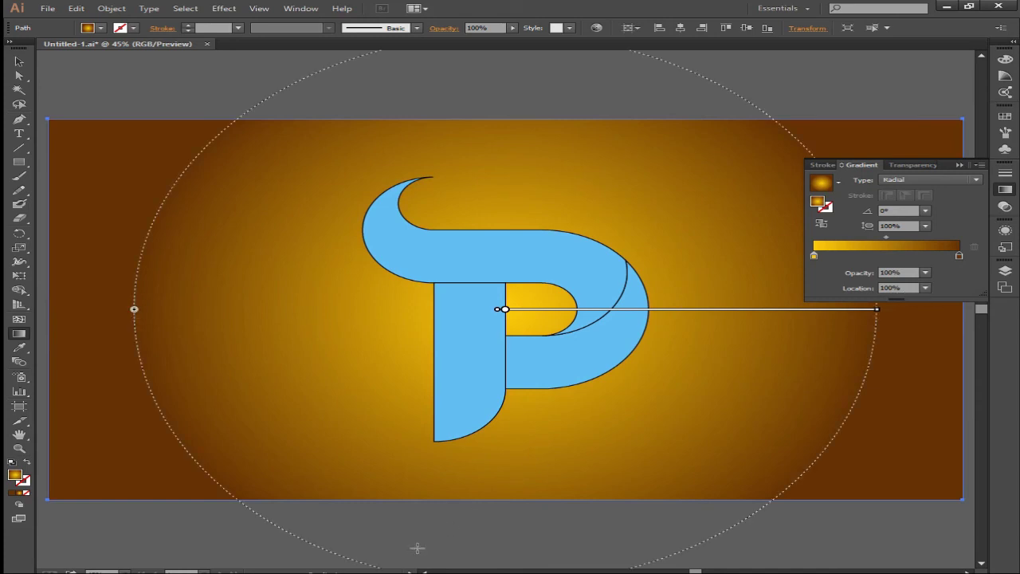
key("ctrl+minus")
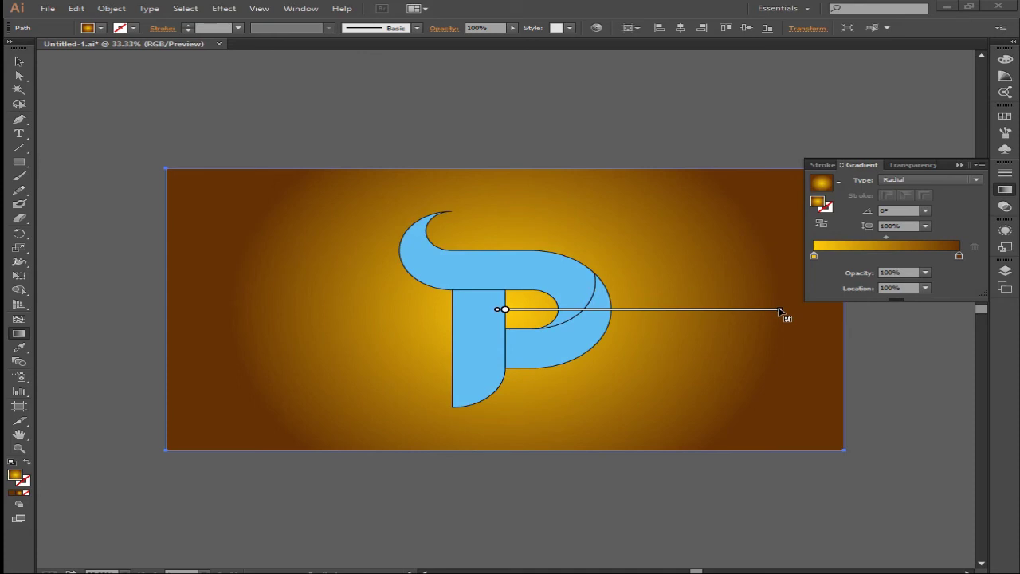
Step: Extend the radial gradient outward and set its midpoint Location to 40%
mouse_move(780, 310)
left_mouse_down()
mouse_move(883, 319)
mouse_move(900, 310)
left_mouse_up()
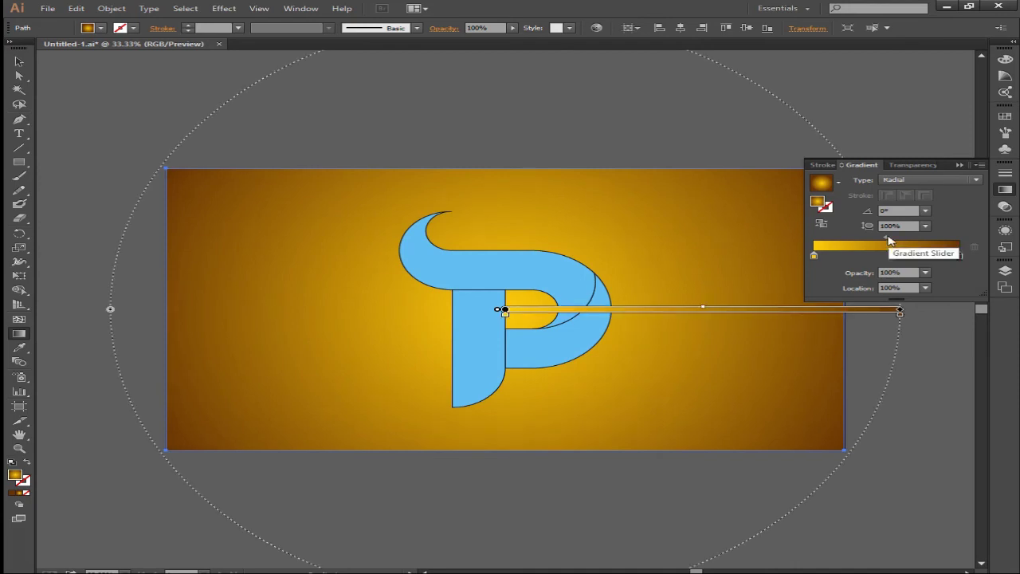
left_click(888, 241)
left_click(925, 289)
left_click(944, 351)
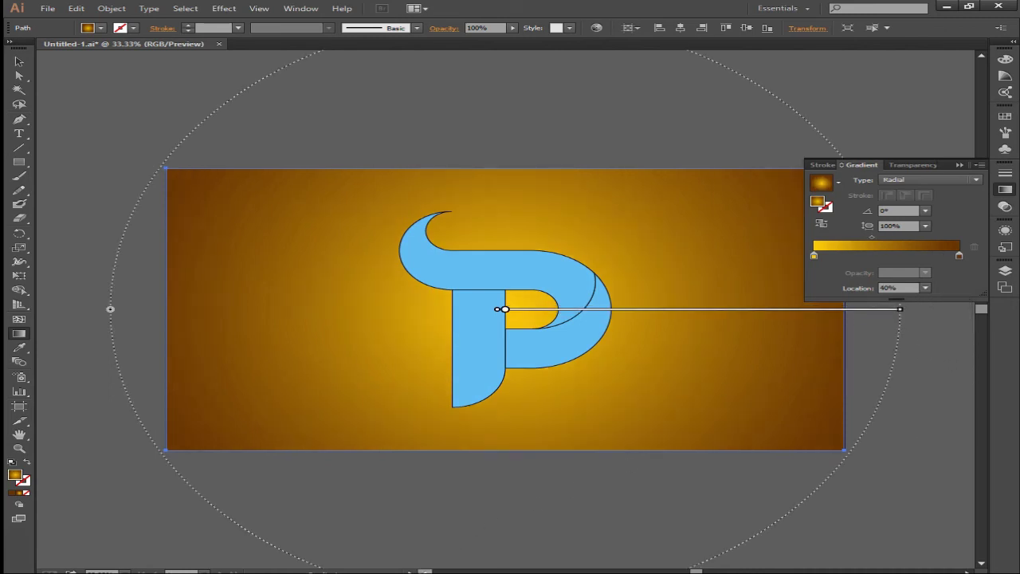
left_click(961, 165)
Step: Undo a test gradient redraw and fit the artboard to the window
left_click_drag(885, 224, 127, 393)
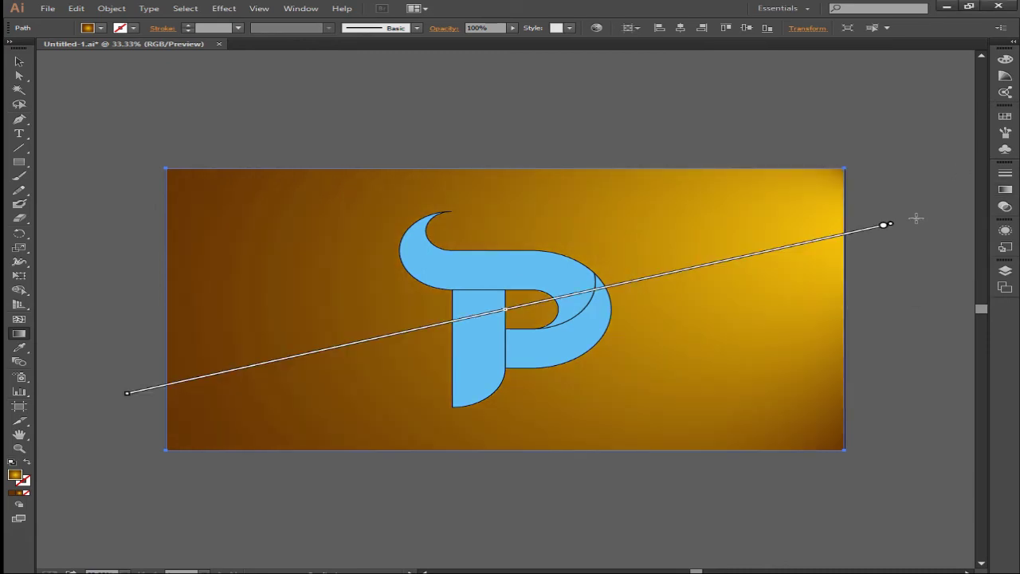
key("ctrl+z")
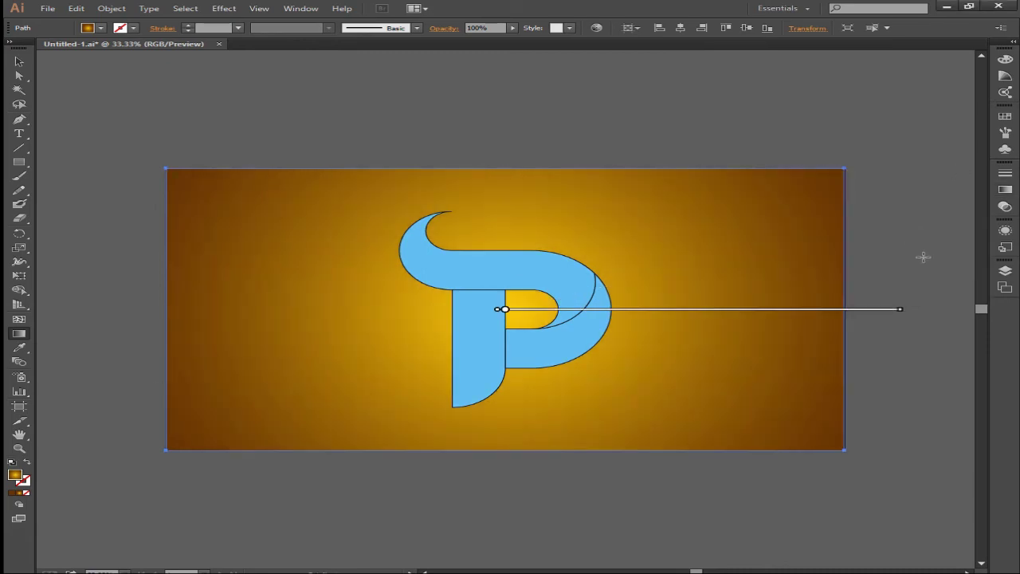
left_click(19, 61)
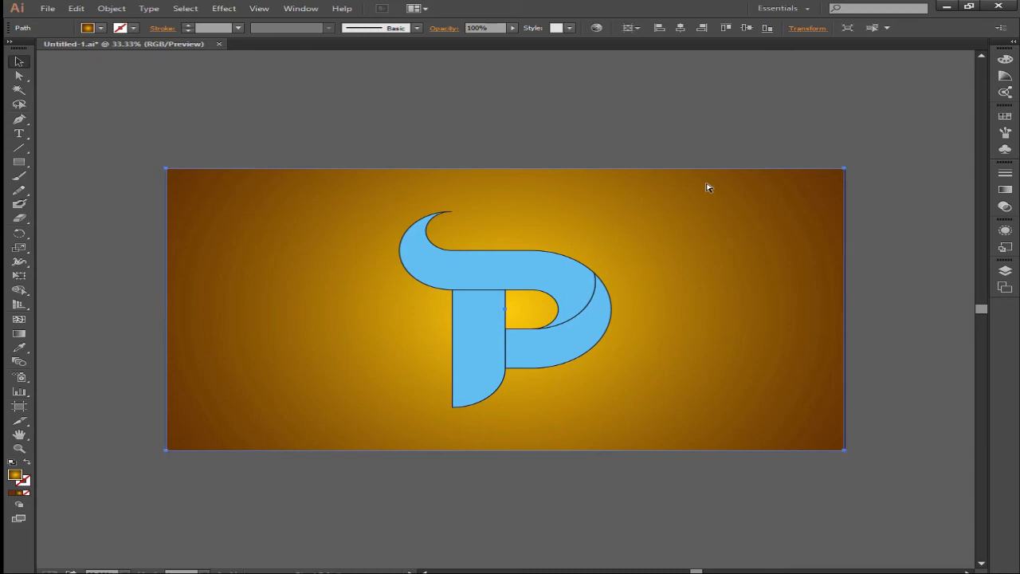
key("ctrl+0")
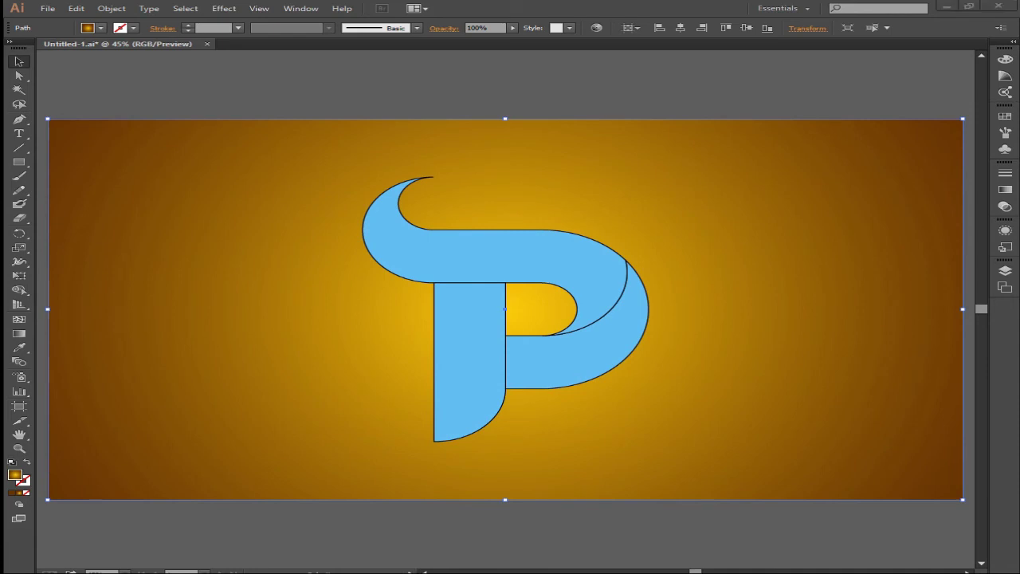
Step: Lock the background rectangle and remove the TP monogram's outline stroke
left_click(112, 8)
mouse_move(129, 77)
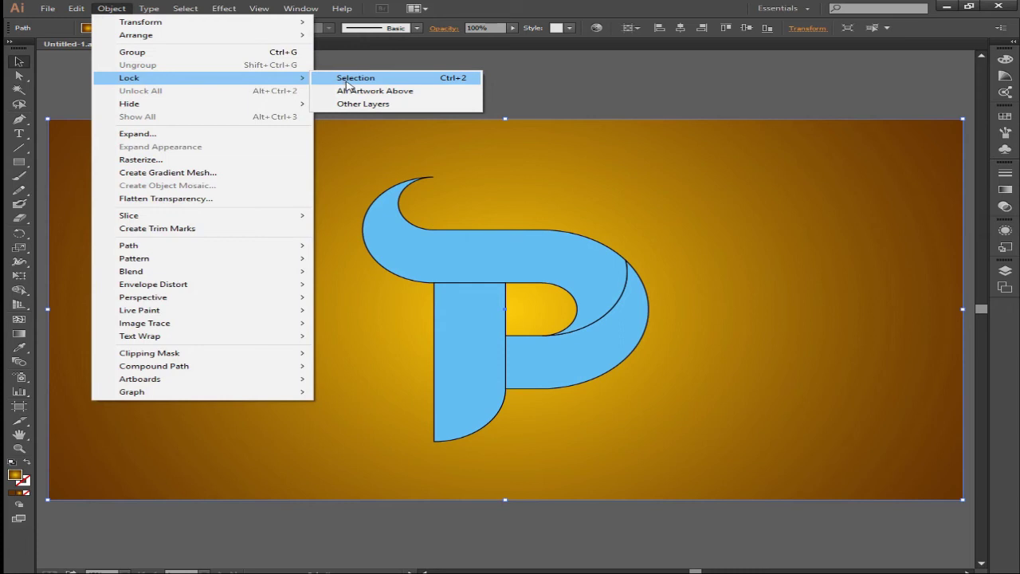
left_click(347, 79)
left_click(472, 264)
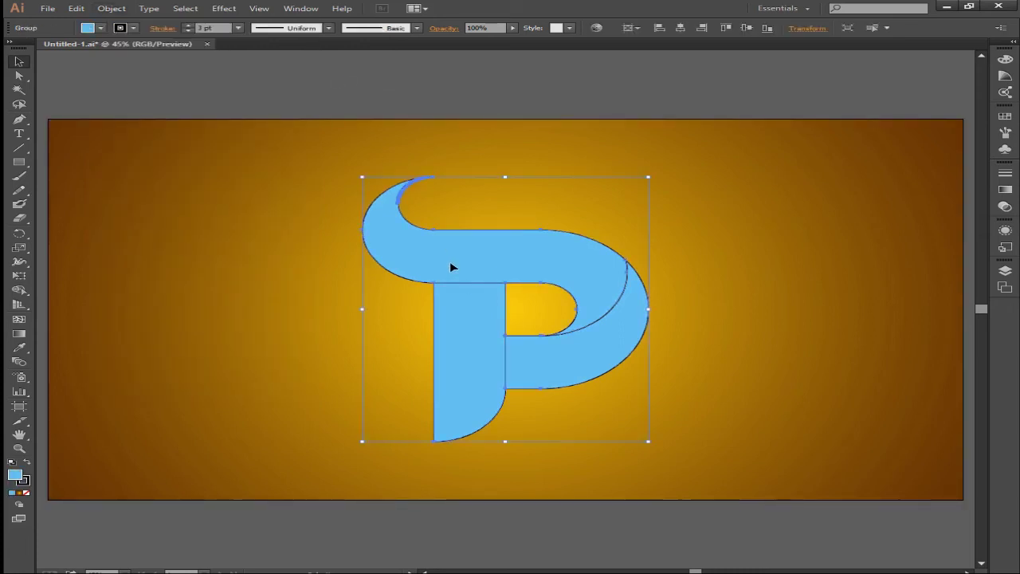
left_click(133, 29)
left_click(13, 48)
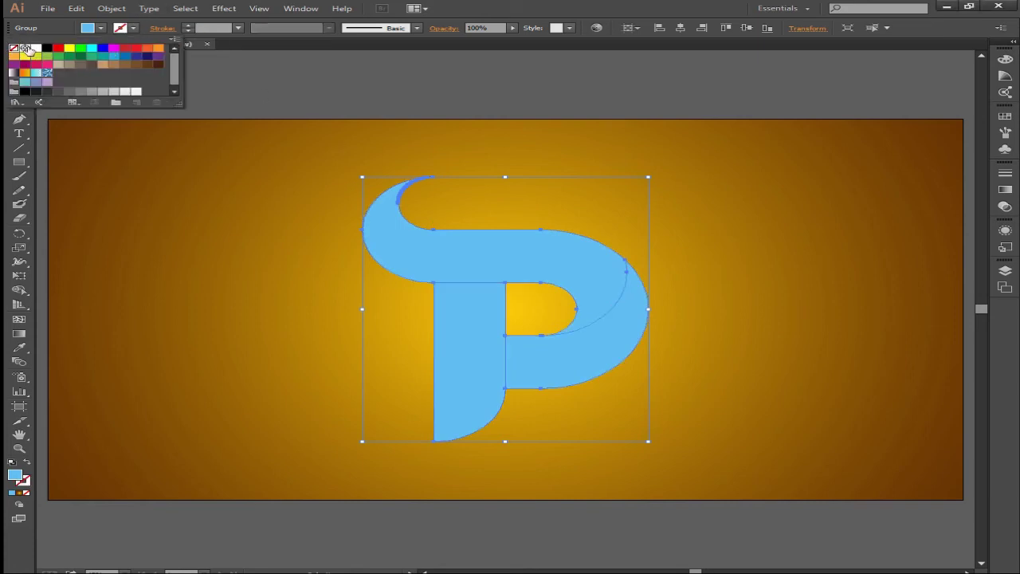
left_click(132, 32)
Step: Ungroup the monogram shapes and select the T's vertical stem
left_click(112, 9)
left_click(146, 70)
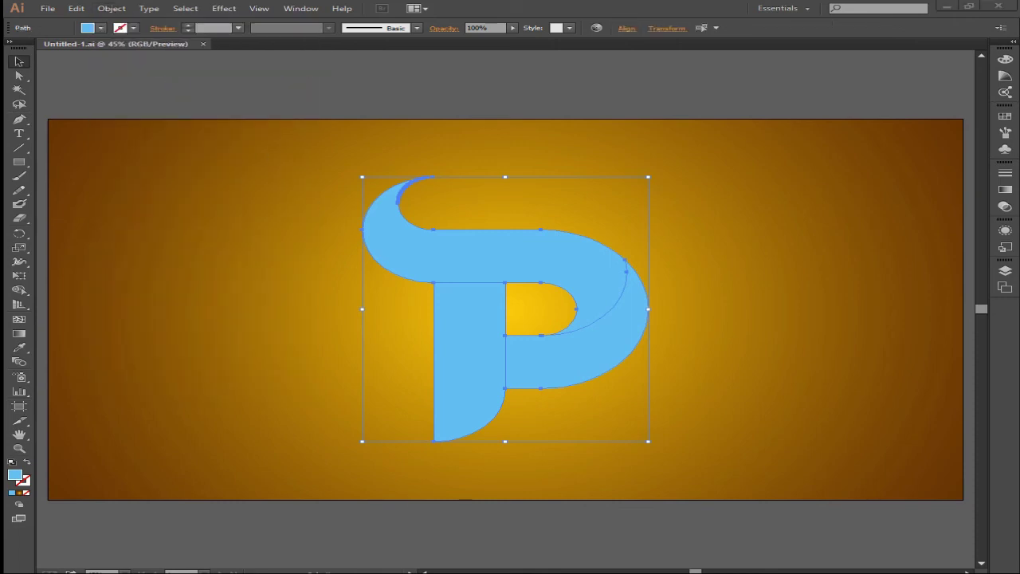
left_click(332, 378)
left_click(460, 311)
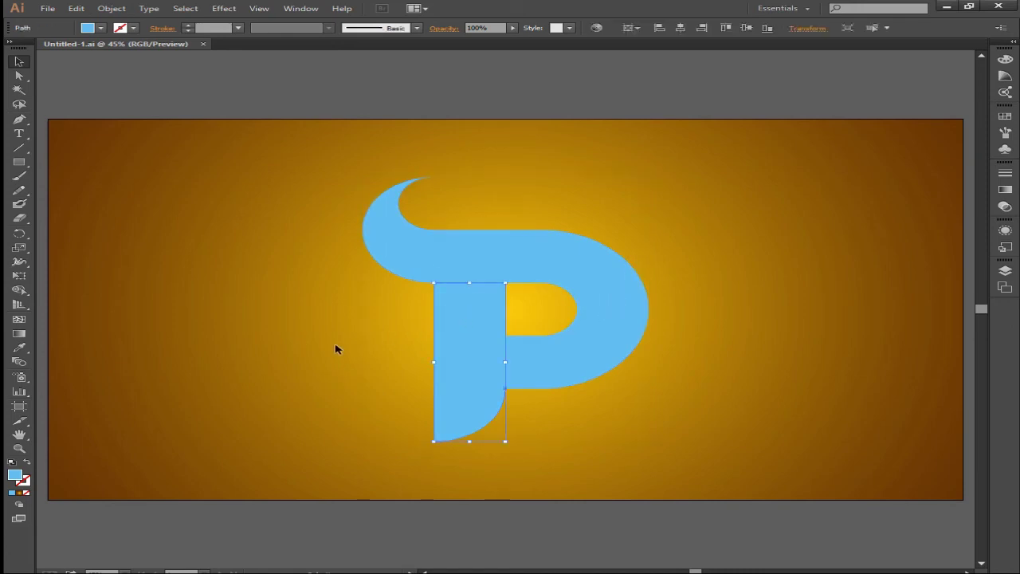
left_click(20, 334)
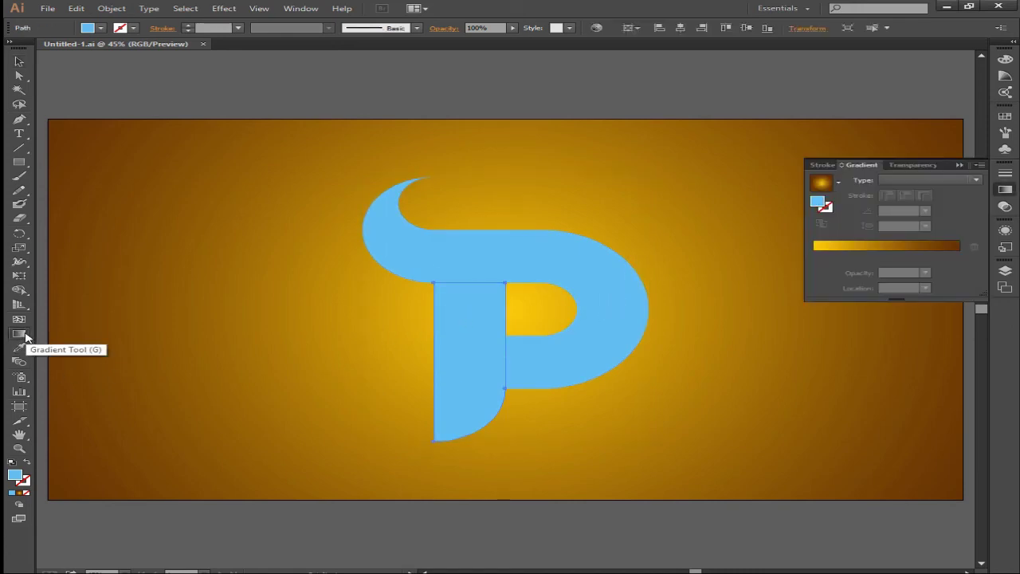
Step: Try a linear gradient on the T stem, then reselect the whole TP monogram group
left_click(887, 180)
left_click(909, 192)
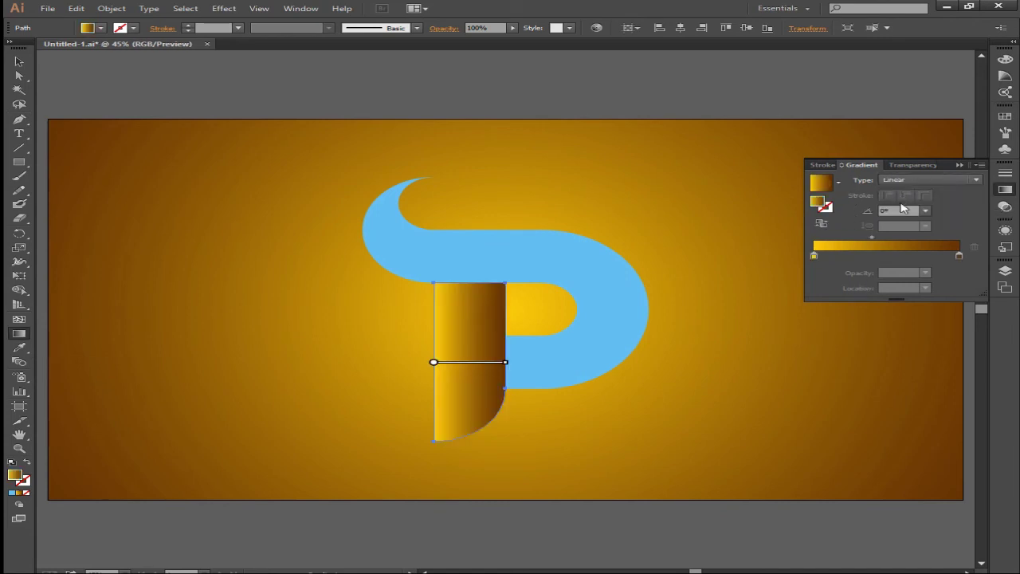
double_click(815, 256)
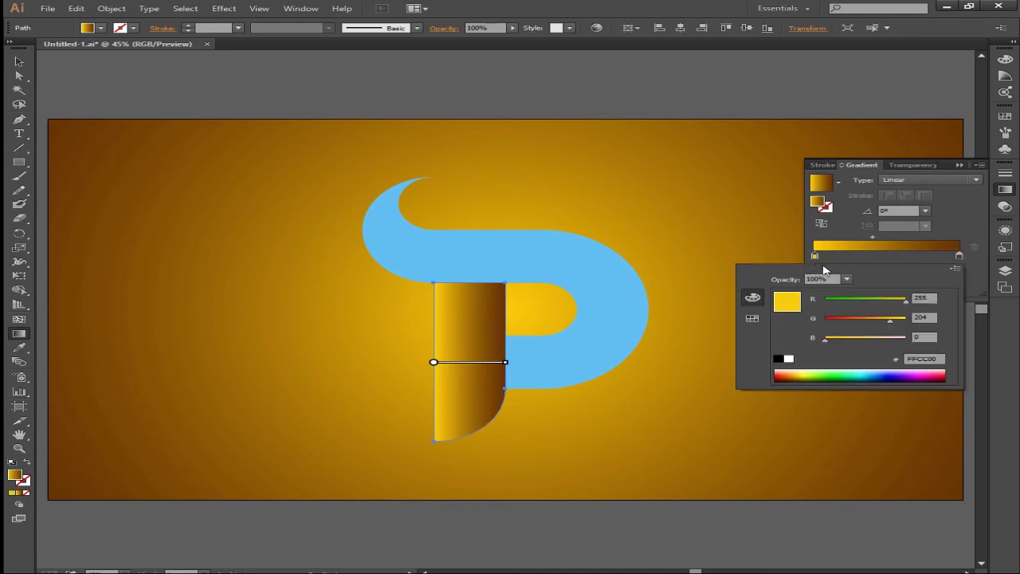
key("Escape")
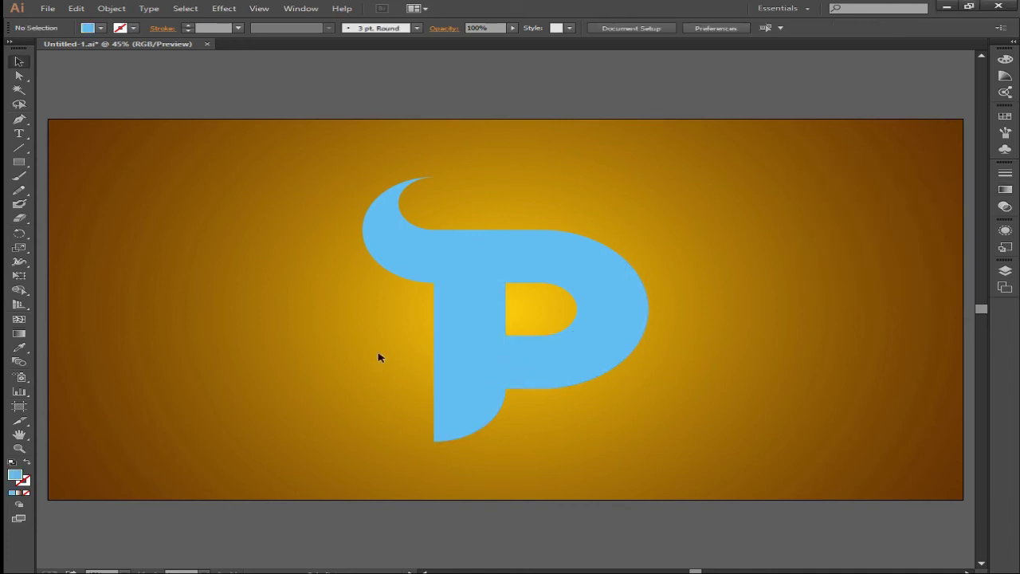
left_click(445, 334)
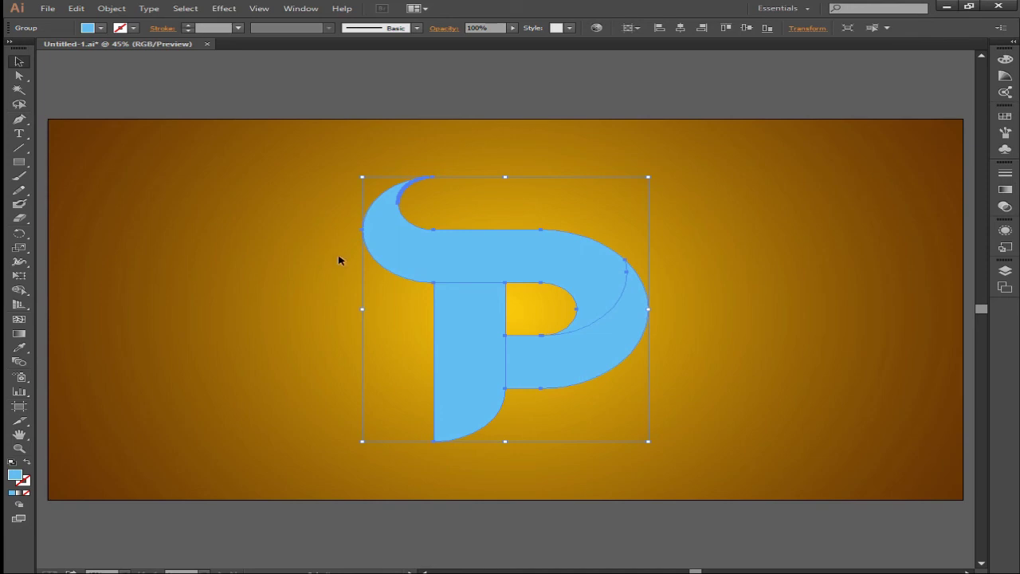
left_click(113, 8)
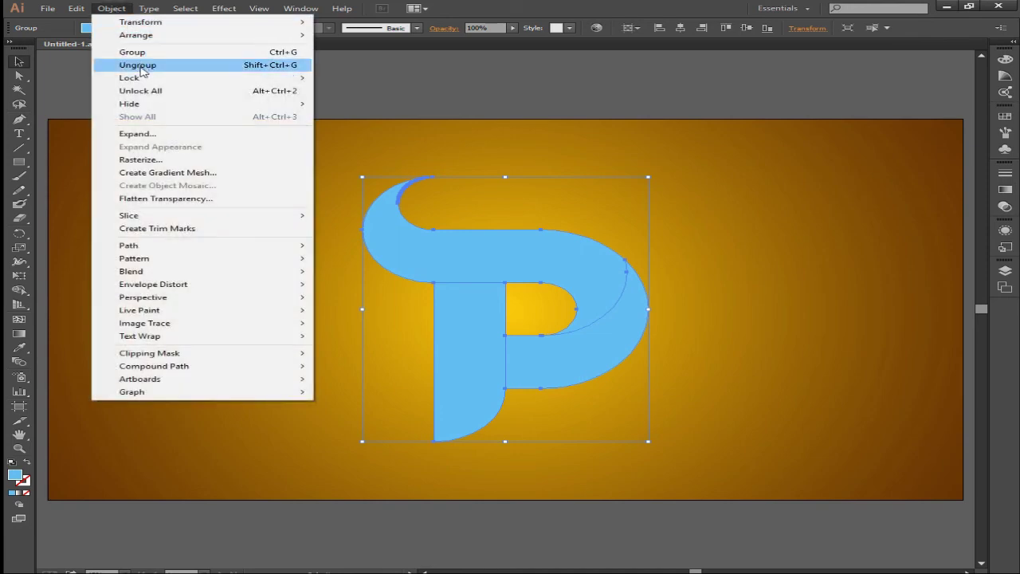
Step: Ungroup the monogram and give the T's stem a 90° linear gradient
left_click(137, 65)
left_click(387, 354)
left_click(434, 353)
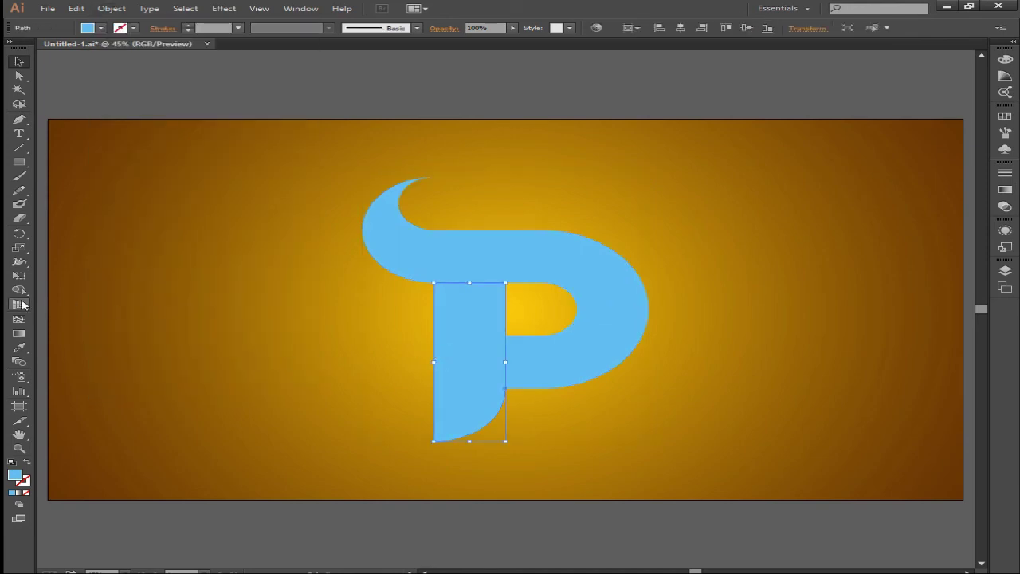
double_click(19, 334)
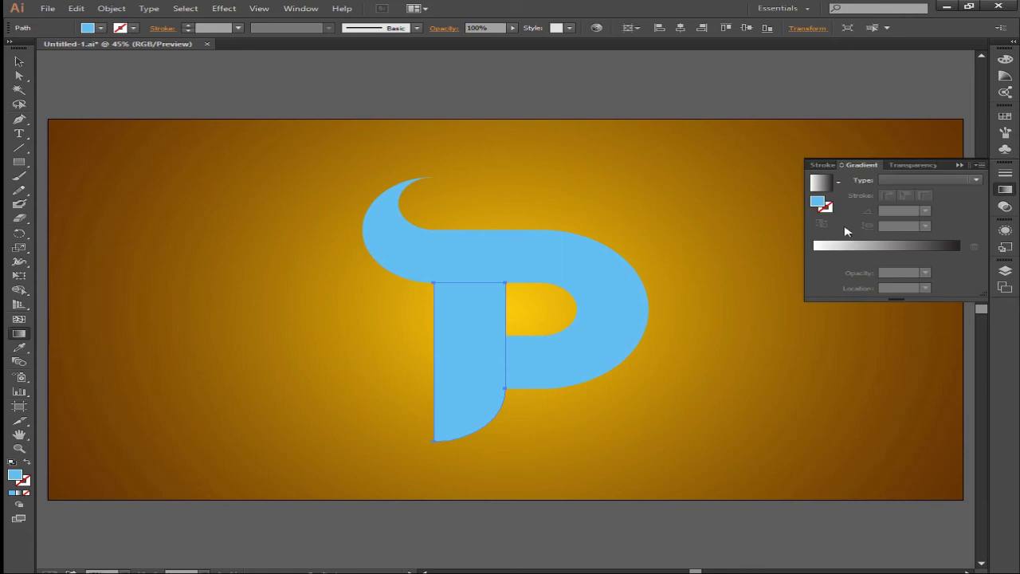
left_click(909, 180)
left_click(913, 201)
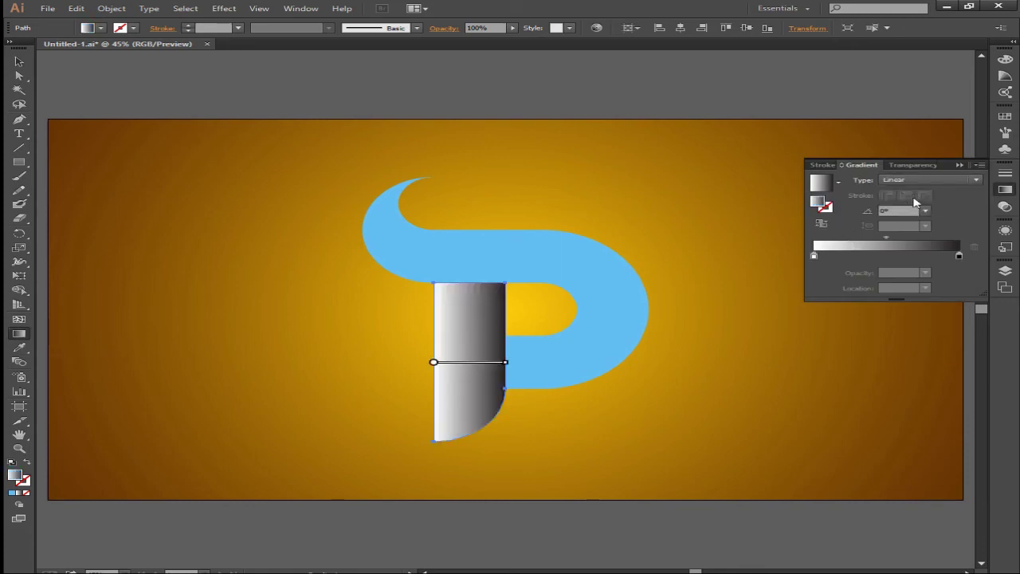
left_click(924, 211)
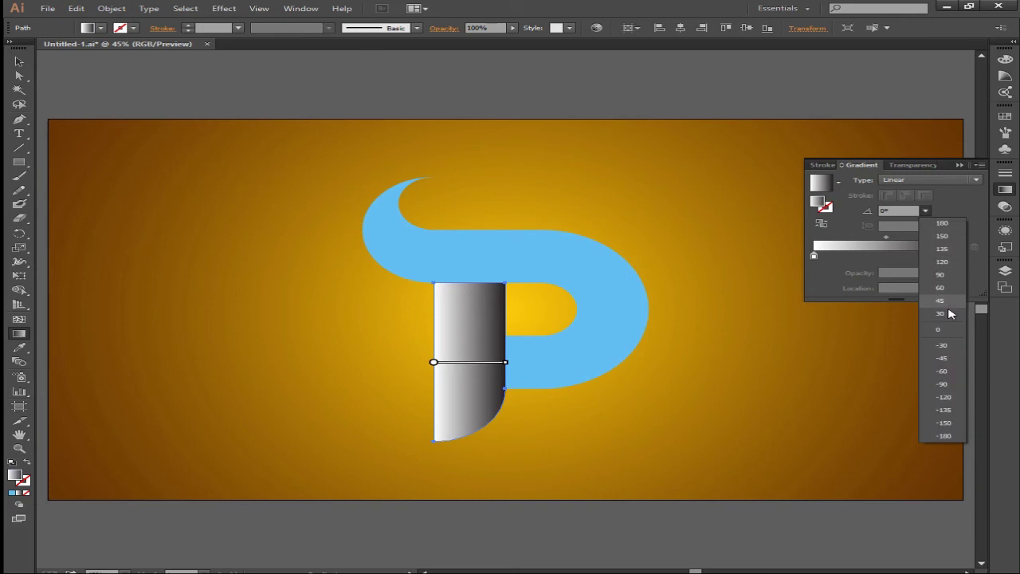
left_click(950, 279)
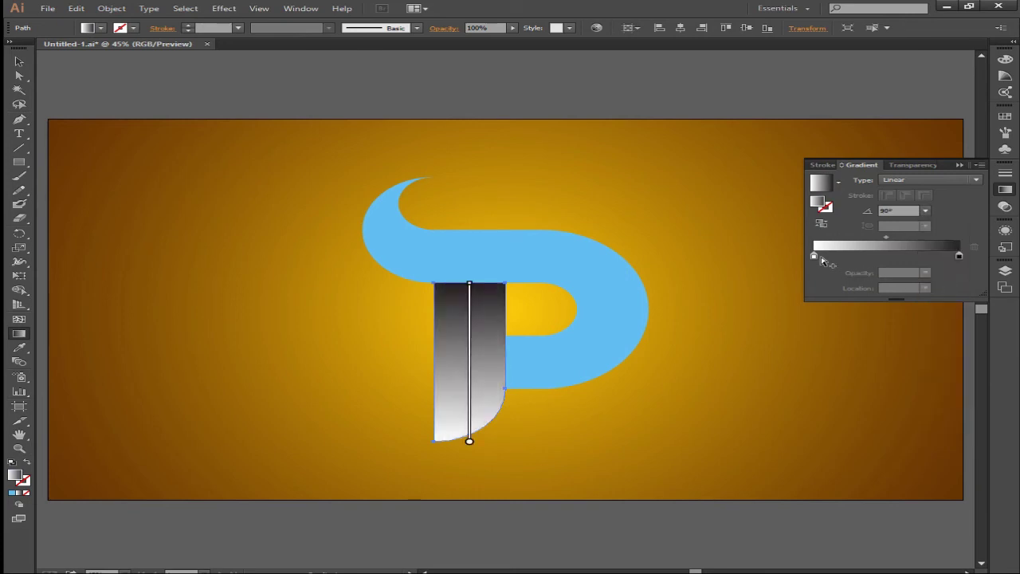
Step: Set the stem gradient's end stop to light grey, RGB 179/179/179
double_click(814, 256)
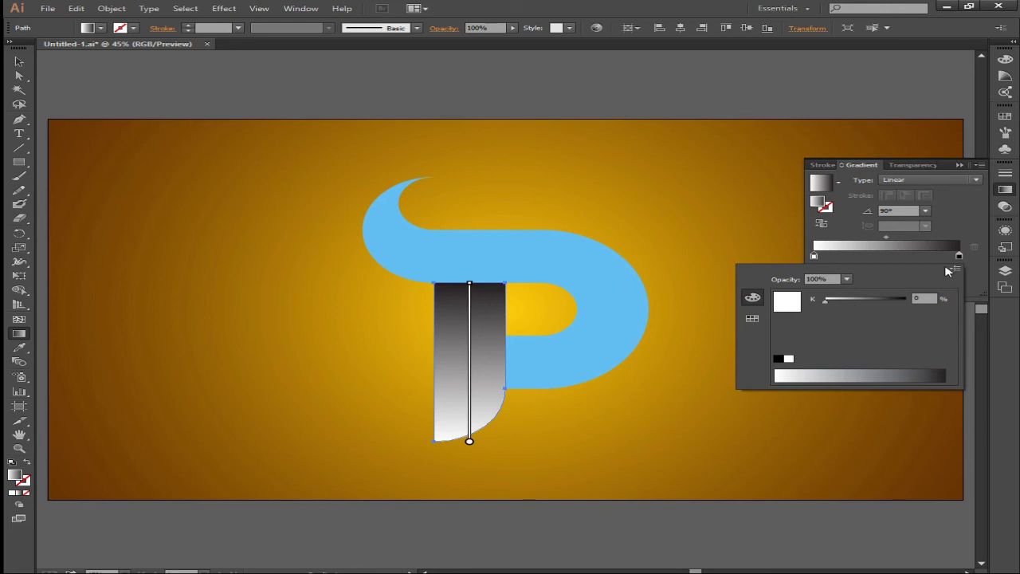
left_click(975, 274)
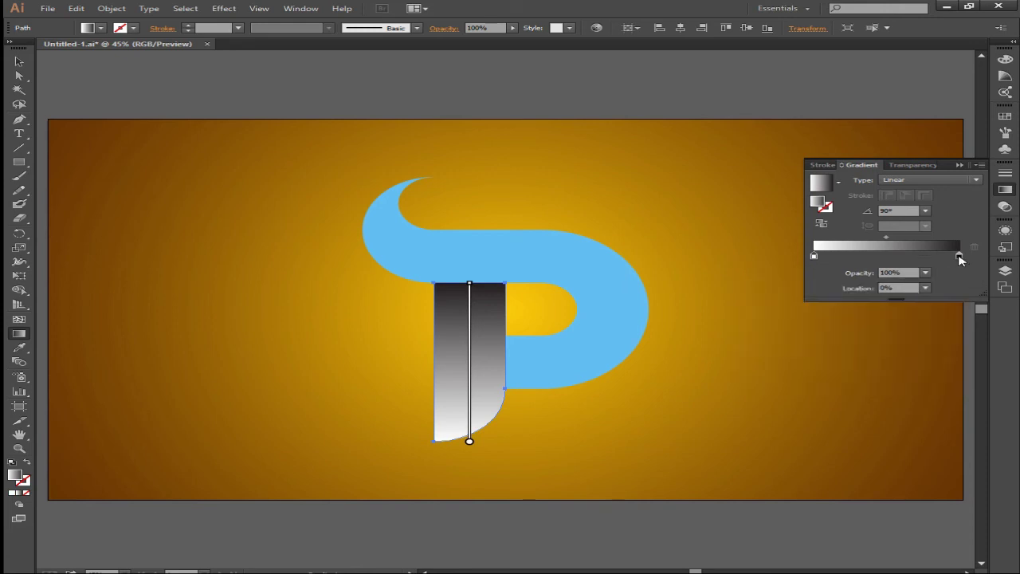
double_click(960, 257)
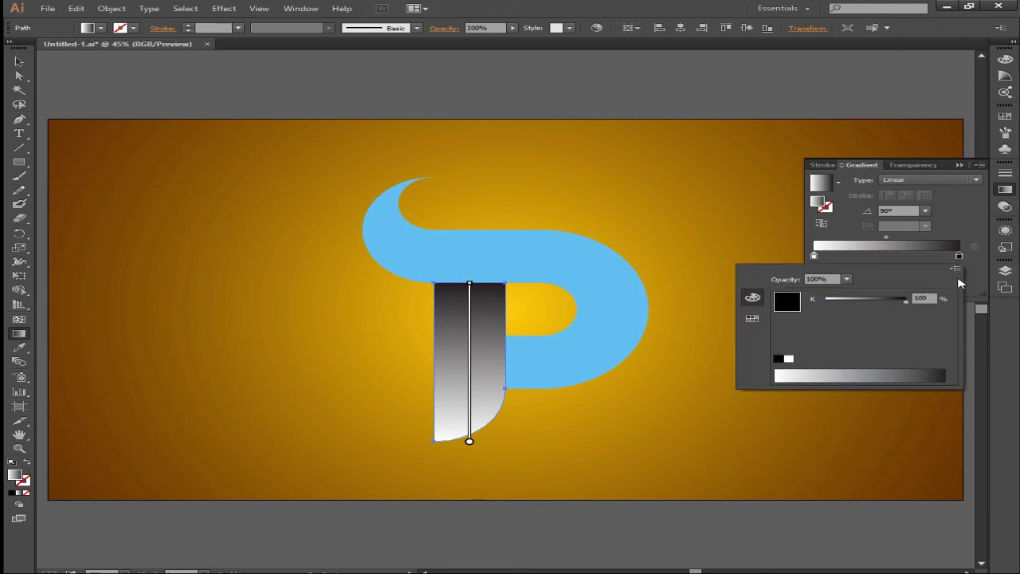
left_click(956, 269)
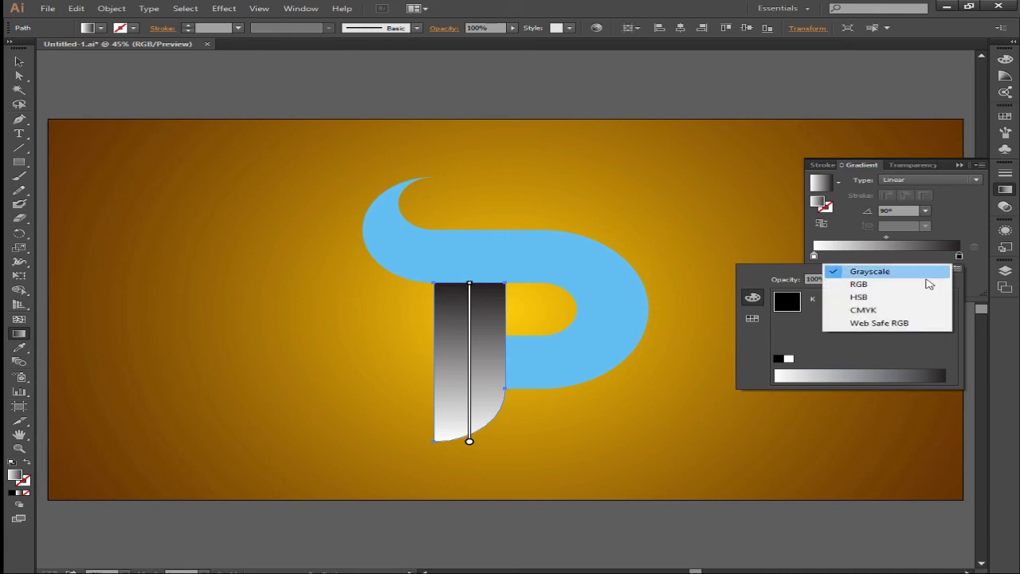
left_click(921, 280)
left_click(926, 299)
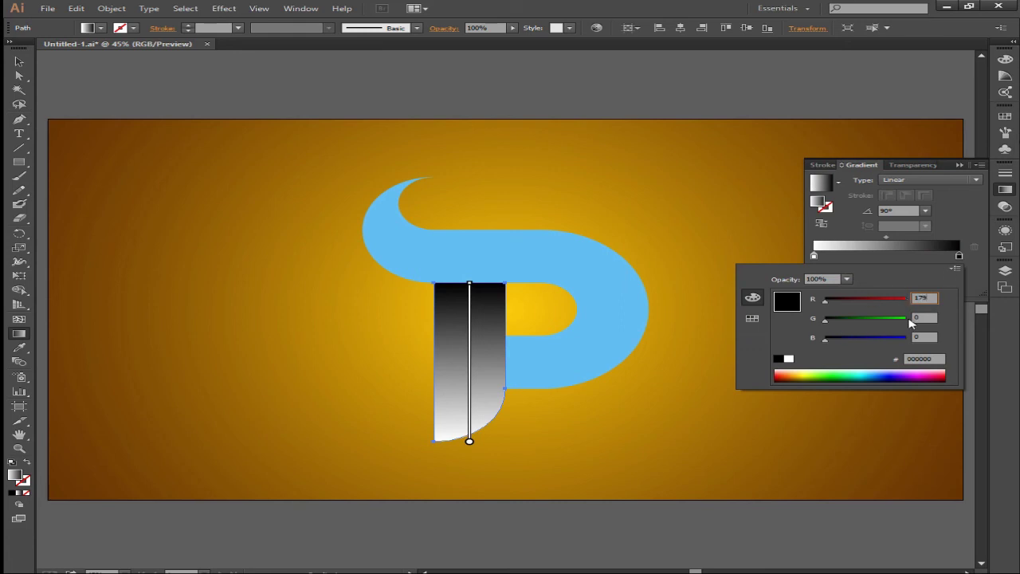
left_click(916, 317)
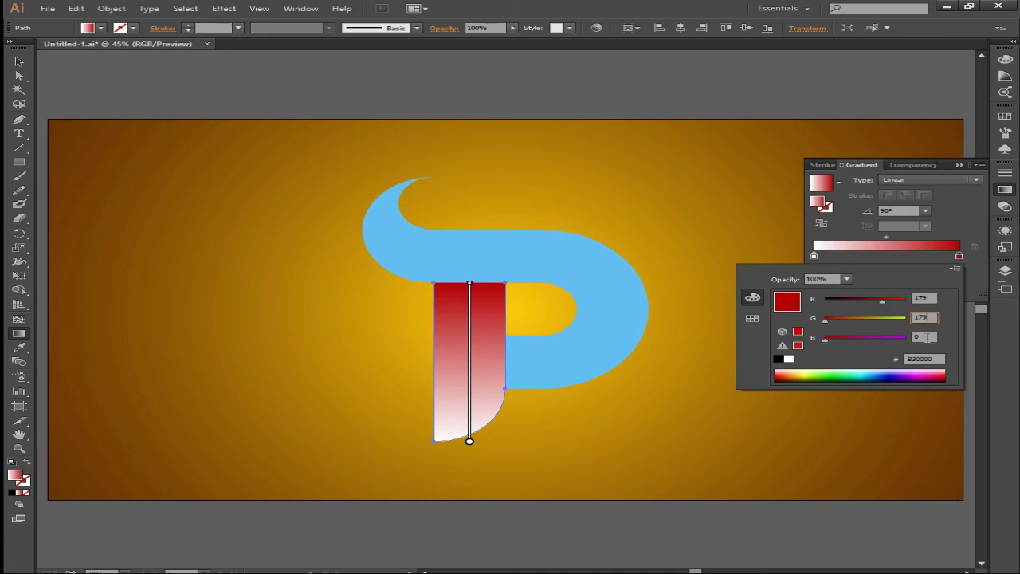
left_click(925, 337)
type("179")
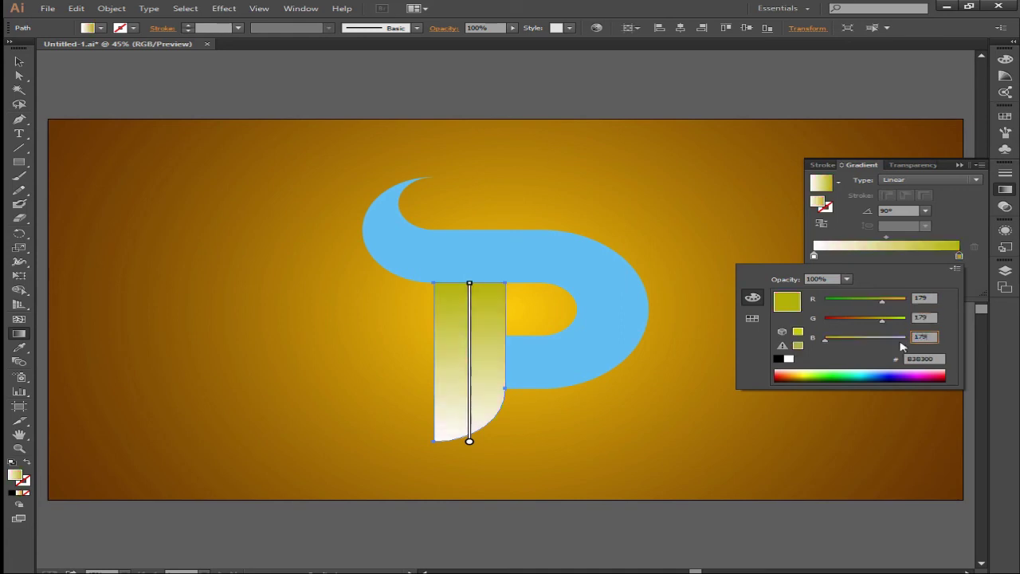
key("Return")
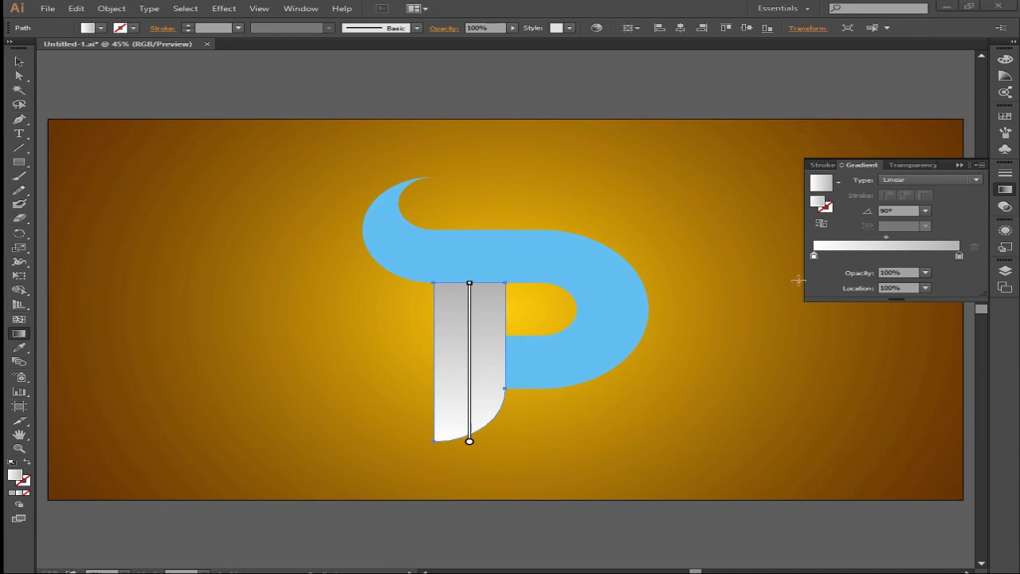
Step: Move the white stop and the gradient midpoint both to 70% location
left_click(814, 256)
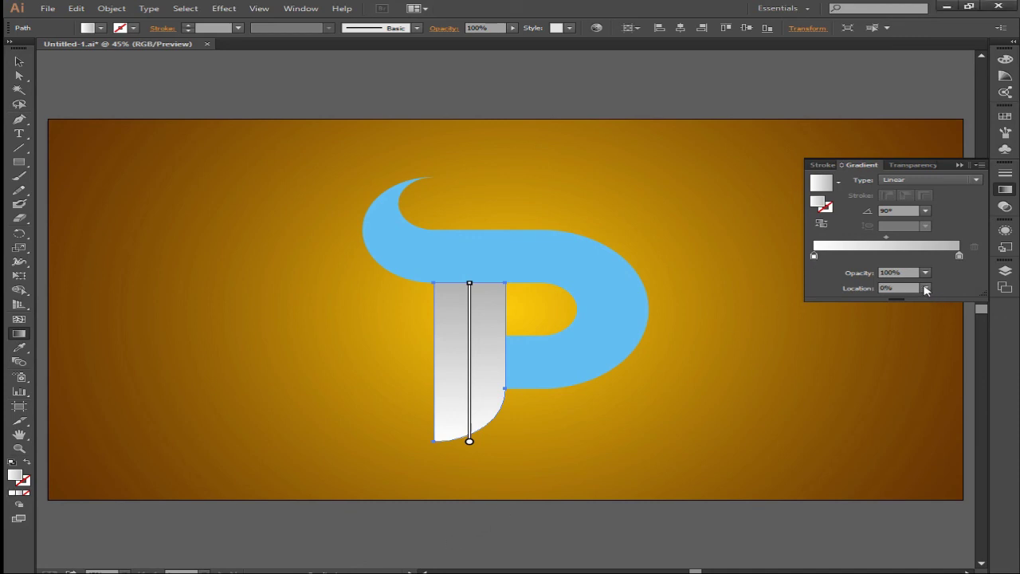
left_click(927, 291)
left_click(938, 394)
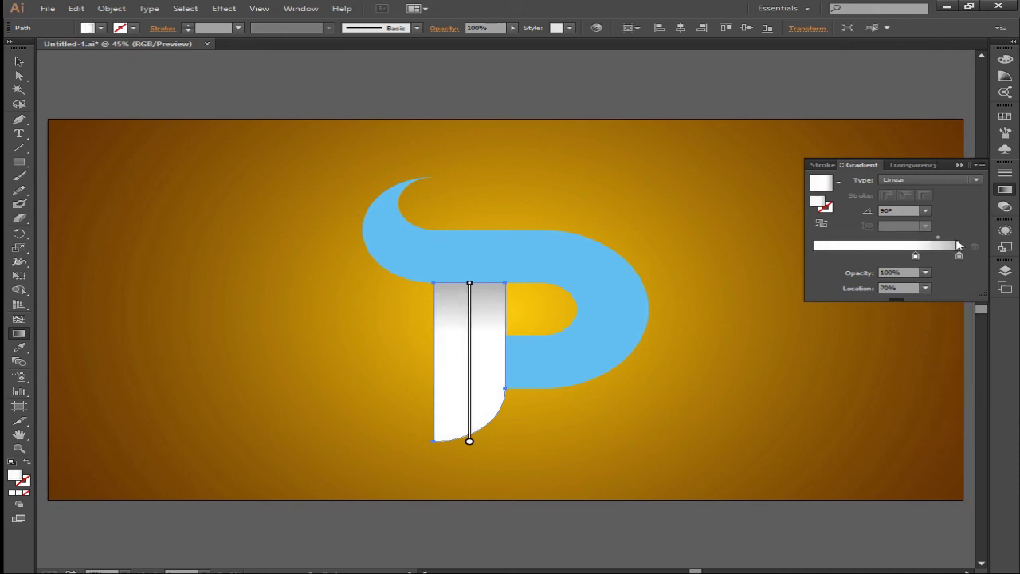
left_click(939, 239)
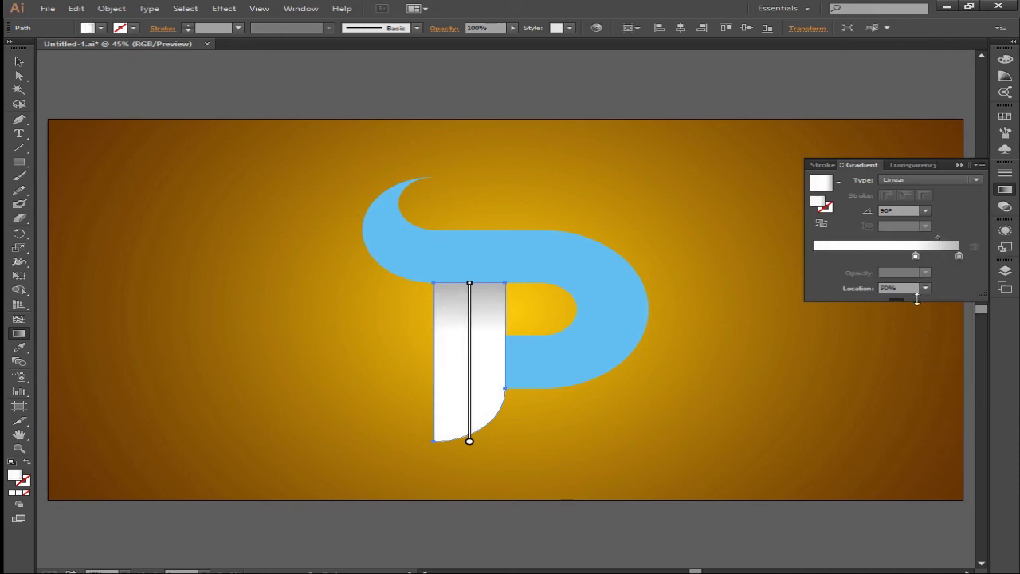
left_click(927, 290)
left_click(943, 391)
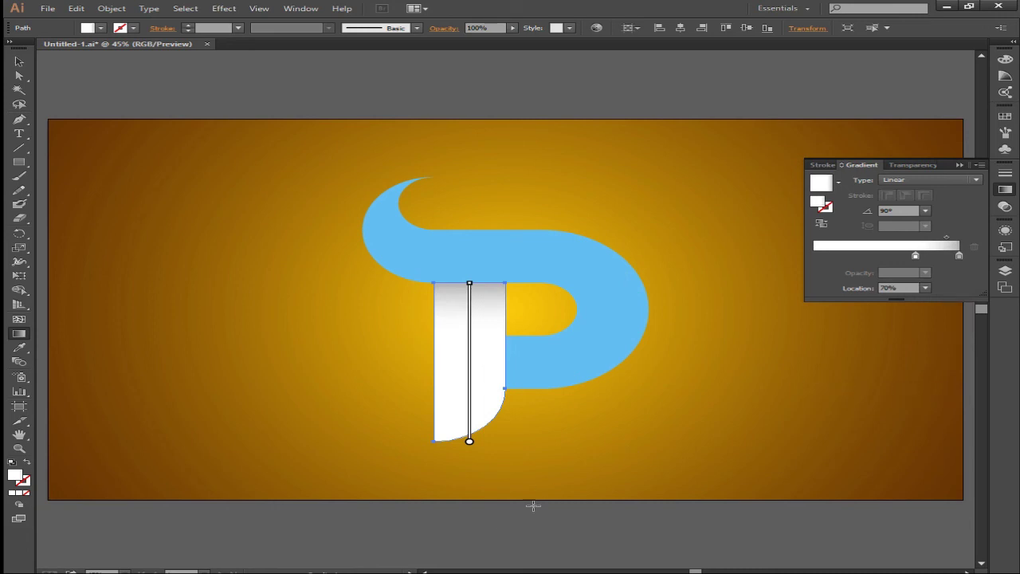
key("v")
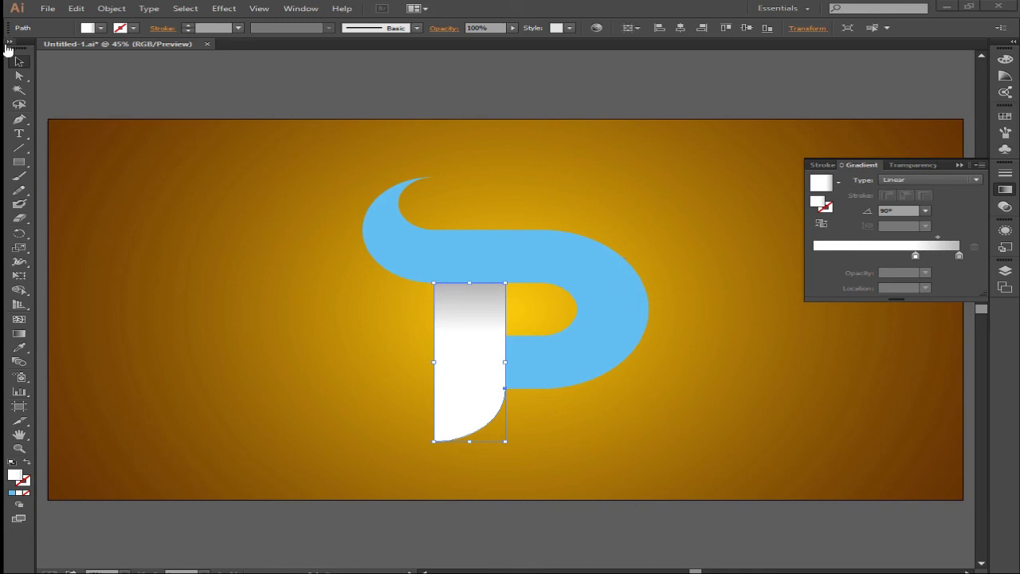
Step: Give the P's lower curve a reversed linear gradient with grey on the left
left_click(926, 366)
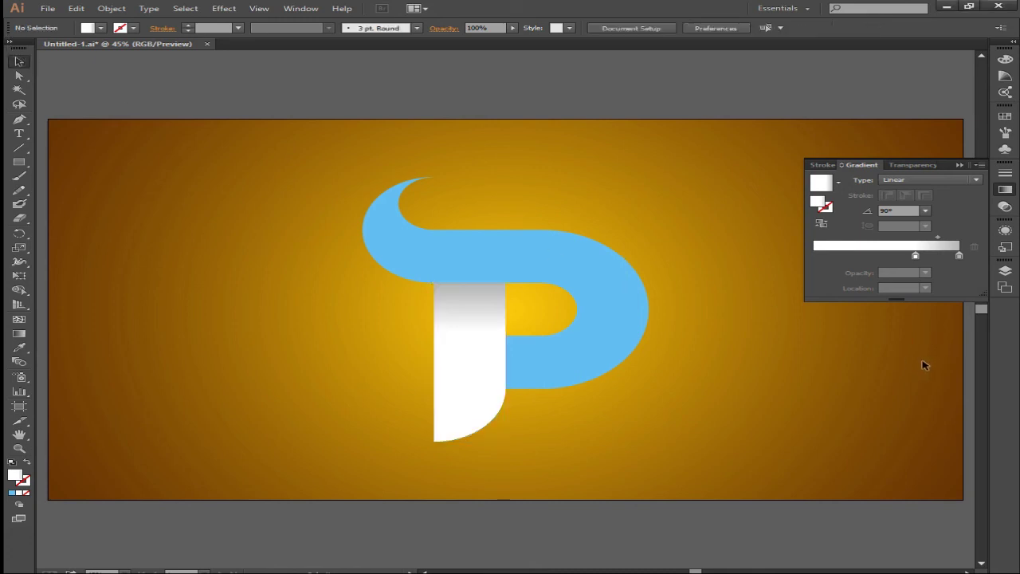
left_click(584, 359)
left_click(899, 180)
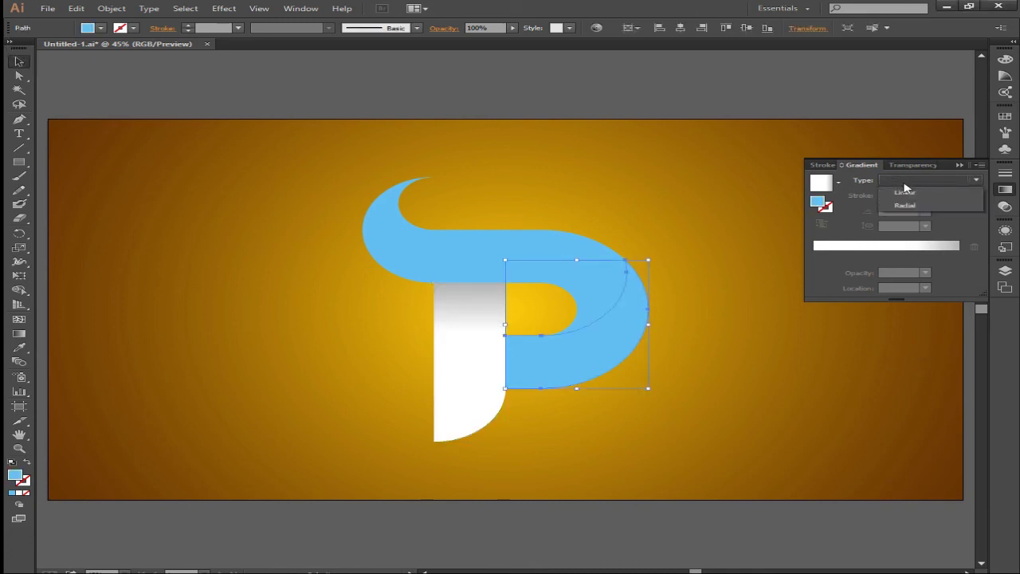
left_click(901, 198)
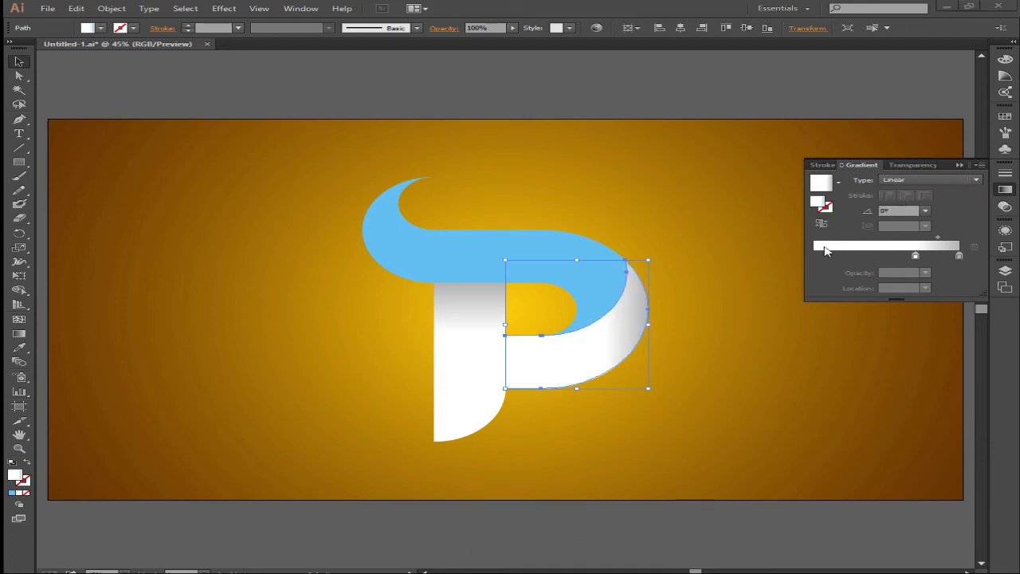
left_click(822, 224)
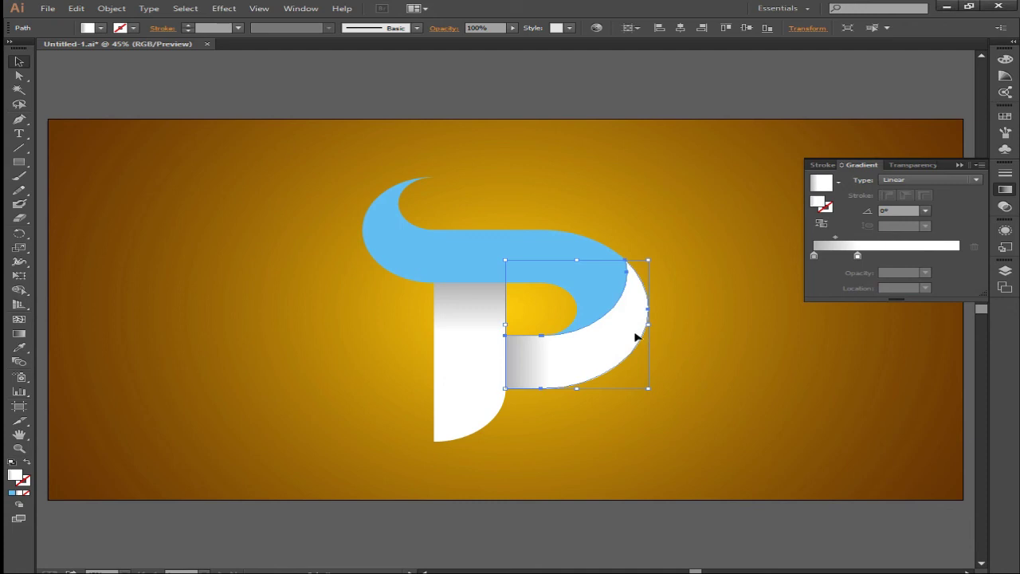
Step: Set the left gradient stop to 50% and the midpoint to 30%
left_click(858, 256)
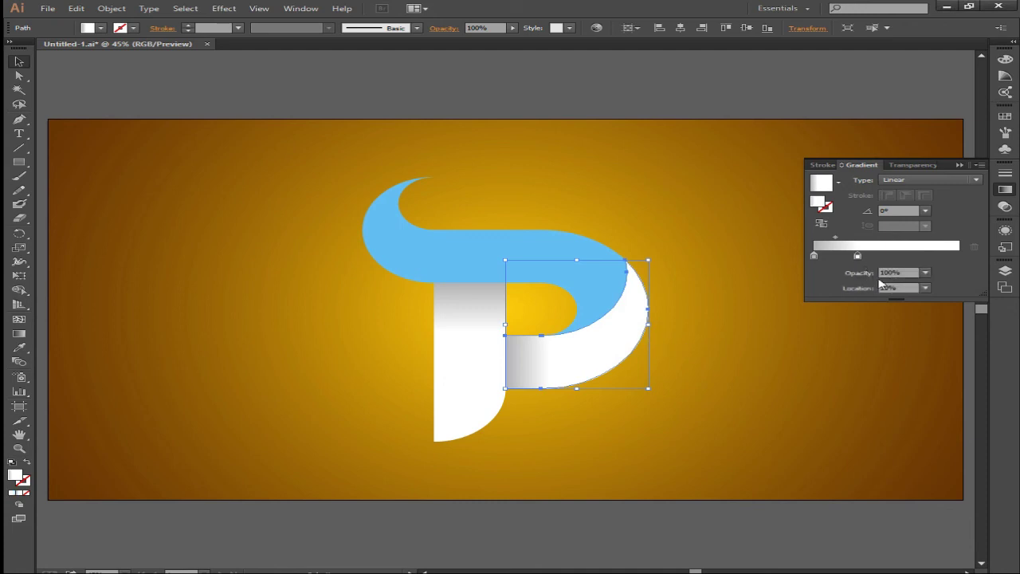
left_click(897, 287)
left_click(927, 288)
left_click(943, 365)
left_click(851, 238)
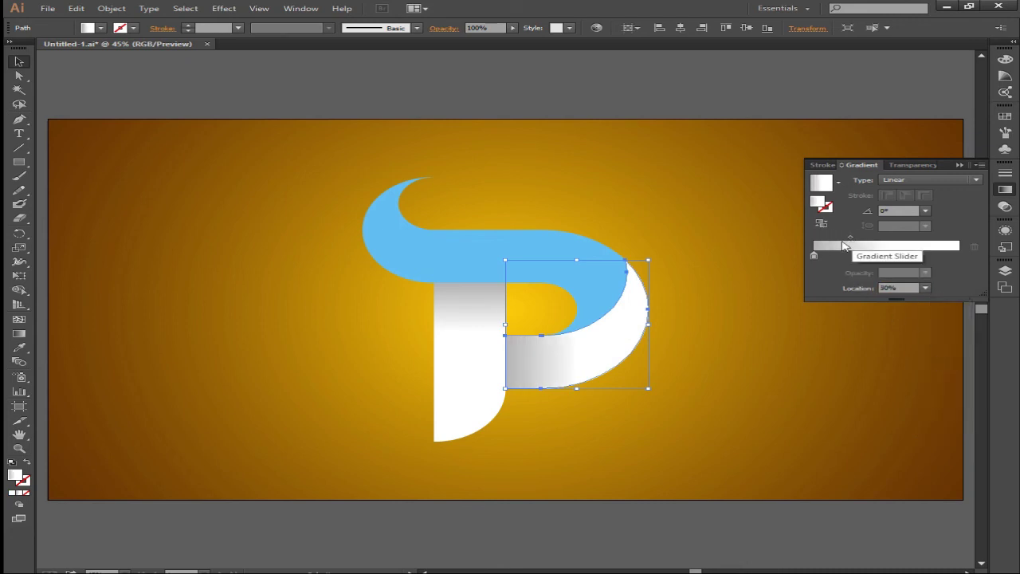
left_click(925, 289)
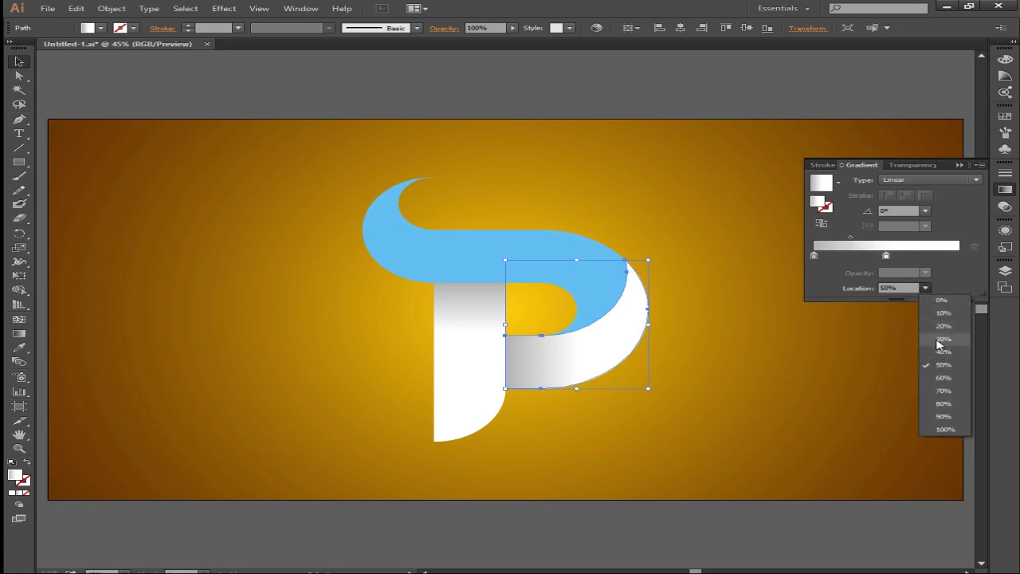
left_click(936, 341)
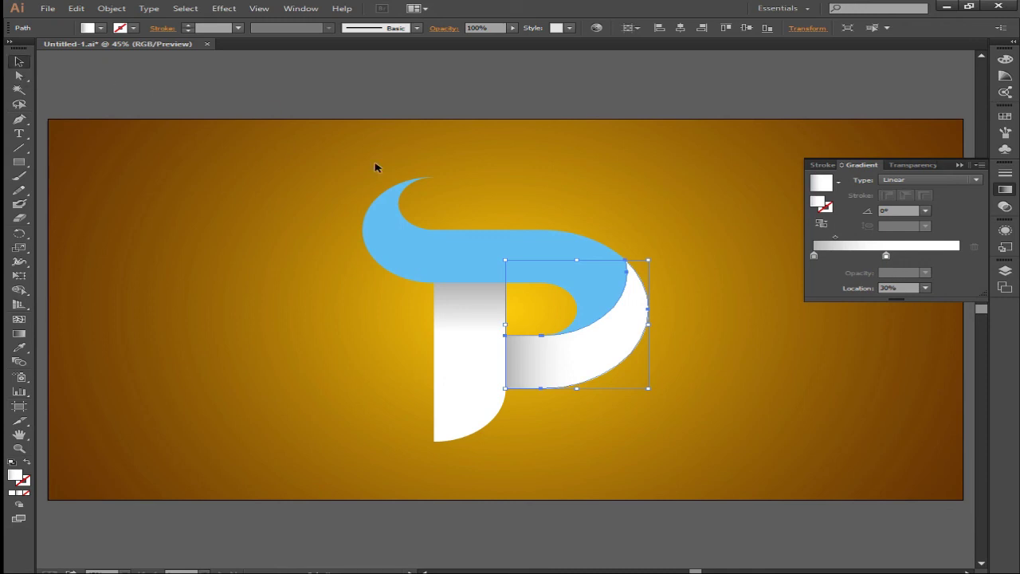
left_click(797, 327)
Step: Apply a linear gradient to the P's upper loop and trial a drag direction, then undo it
left_click(597, 269)
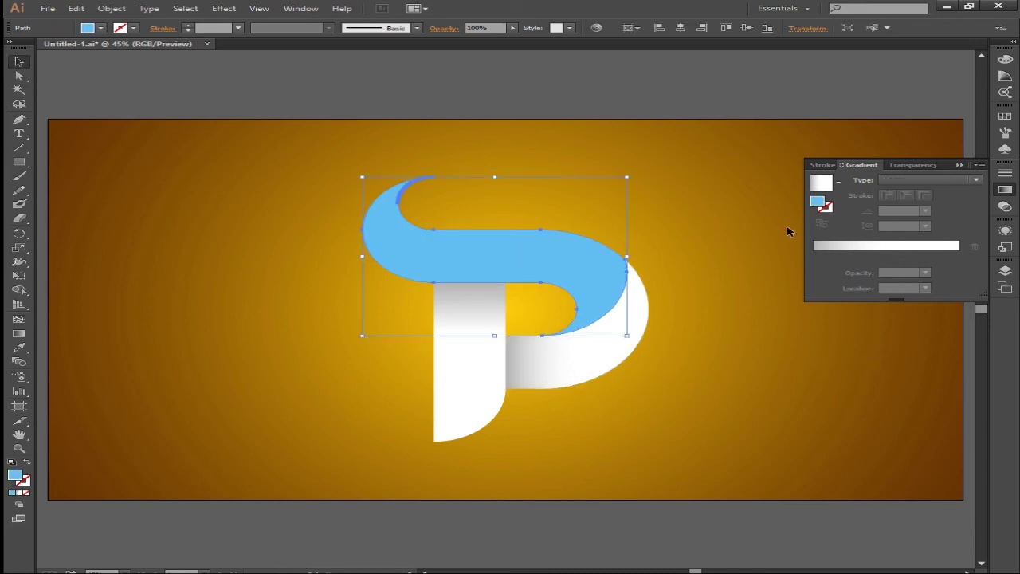
left_click(887, 188)
left_click(899, 193)
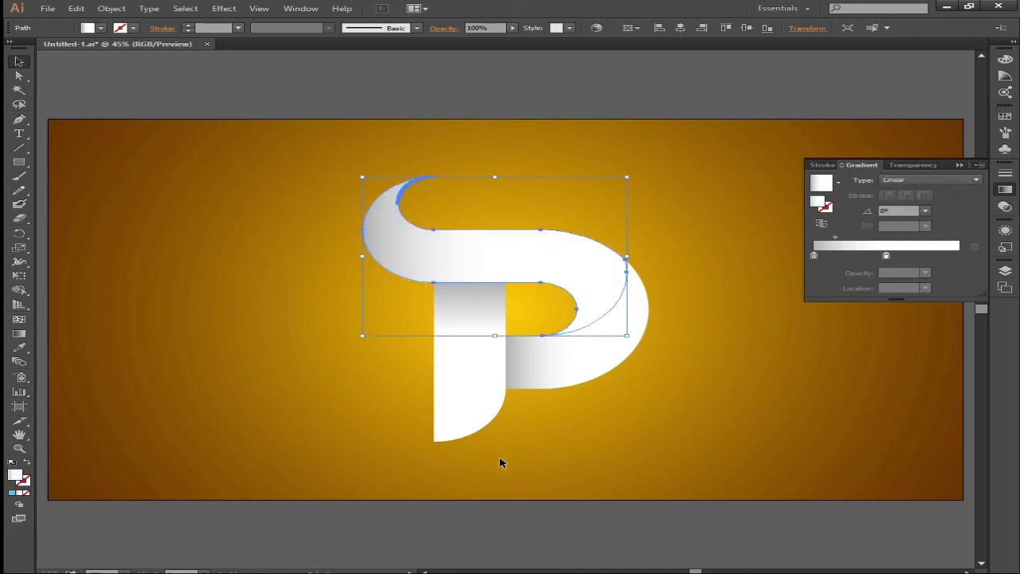
left_click(19, 333)
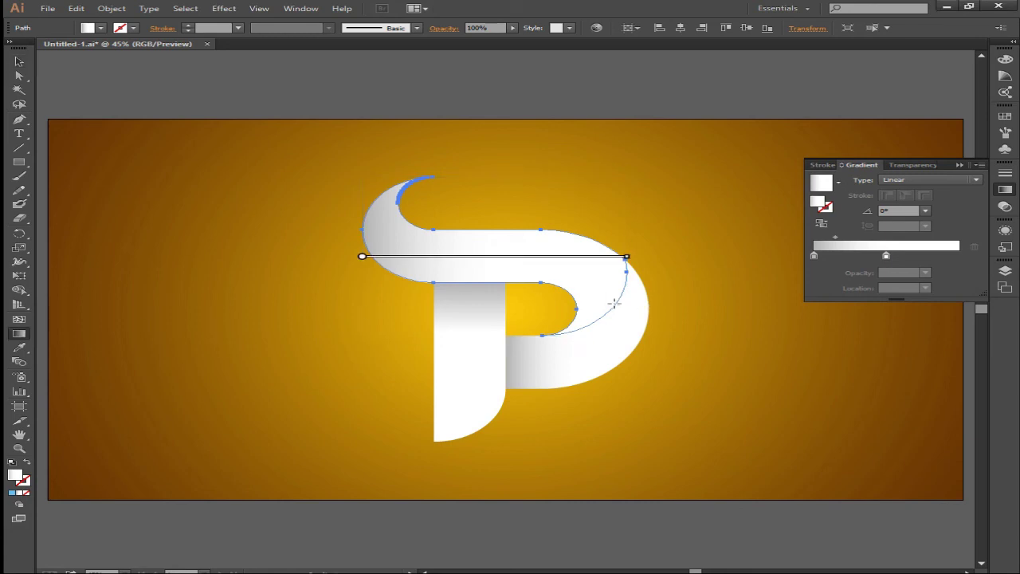
left_click_drag(615, 304, 597, 278)
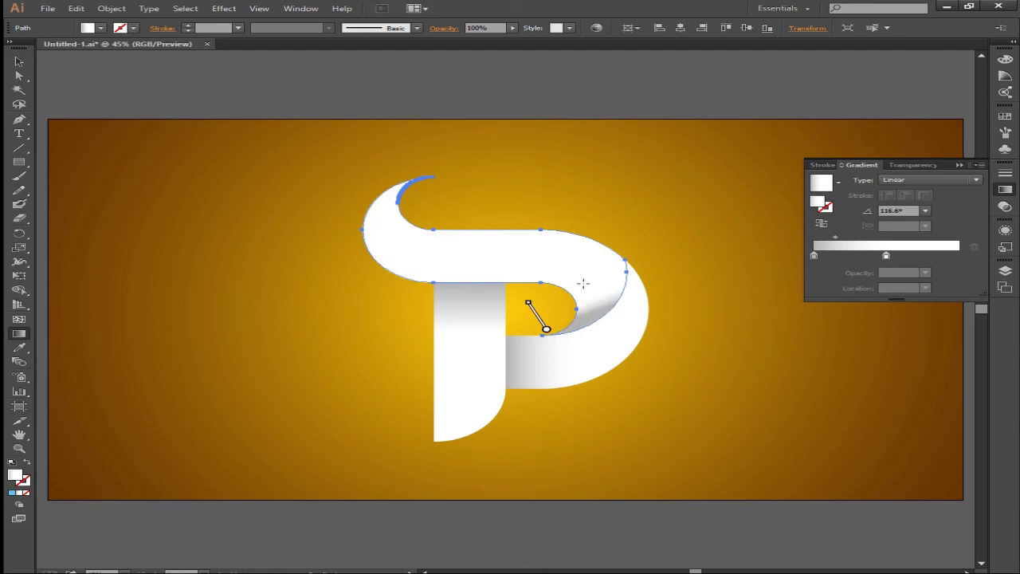
mouse_move(362, 256)
left_mouse_down()
mouse_move(626, 307)
mouse_move(590, 266)
left_mouse_up()
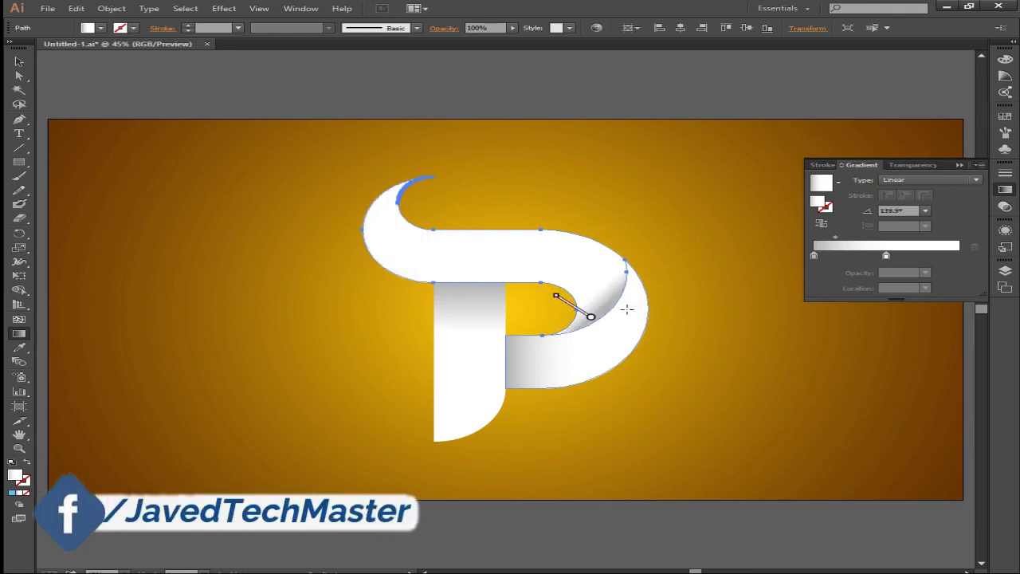
key("ctrl+z")
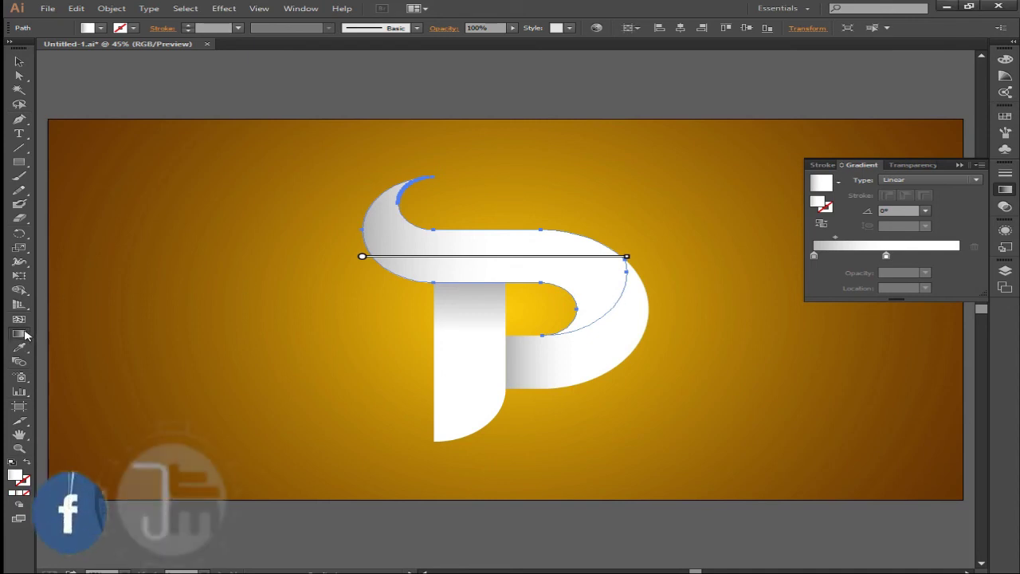
Step: Angle the loop's gradient toward its inner curve, shift the grey stop, and set 145°
left_click_drag(610, 305, 590, 283)
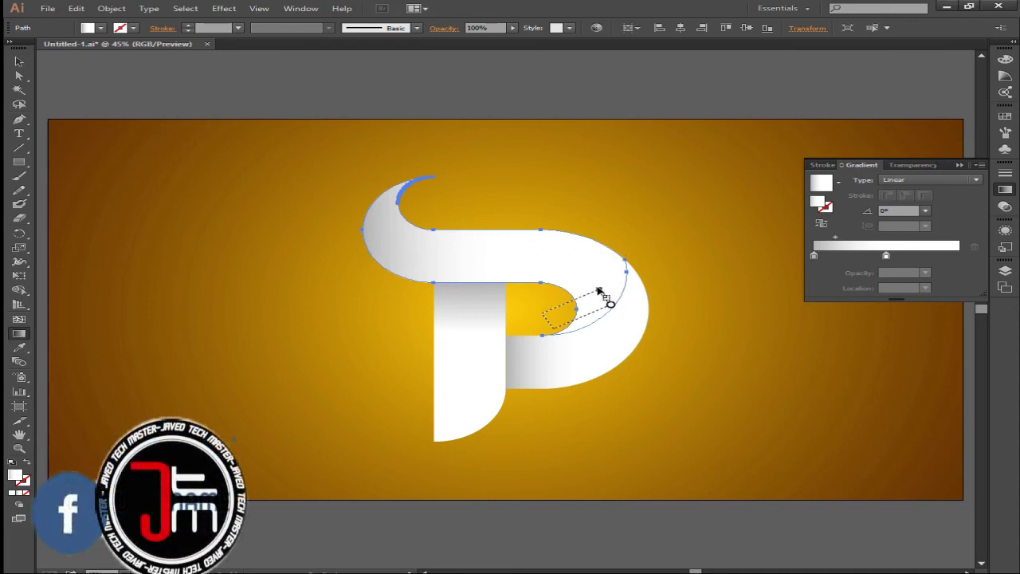
left_click_drag(566, 328, 535, 298)
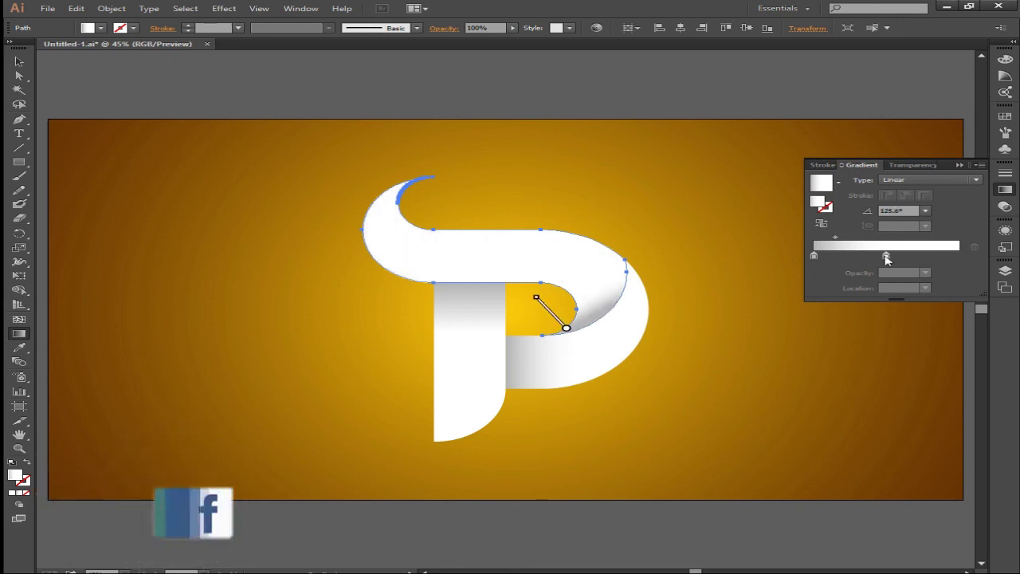
left_click_drag(886, 255, 942, 256)
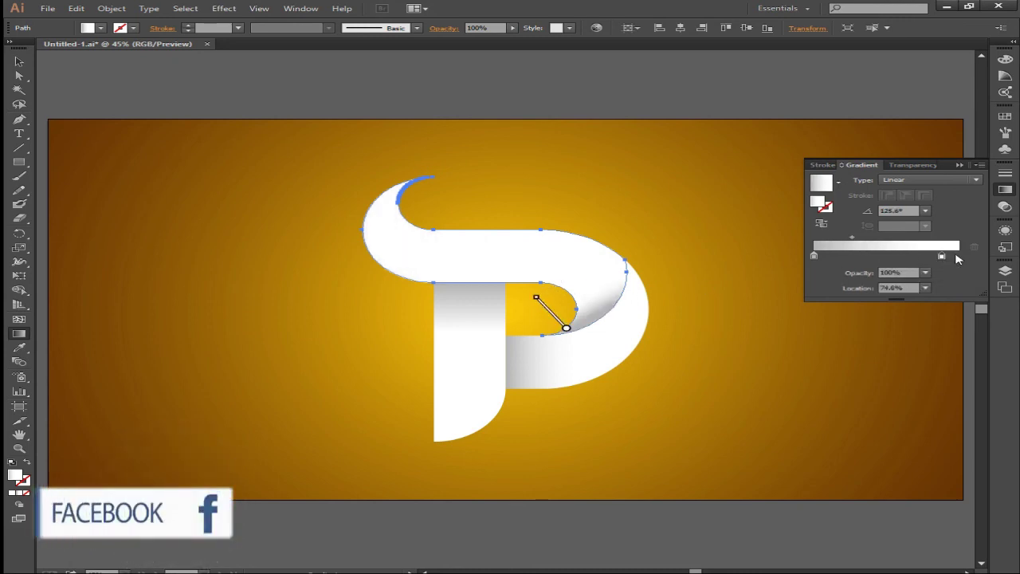
left_click(919, 210)
left_click(917, 211)
type("145")
key("Return")
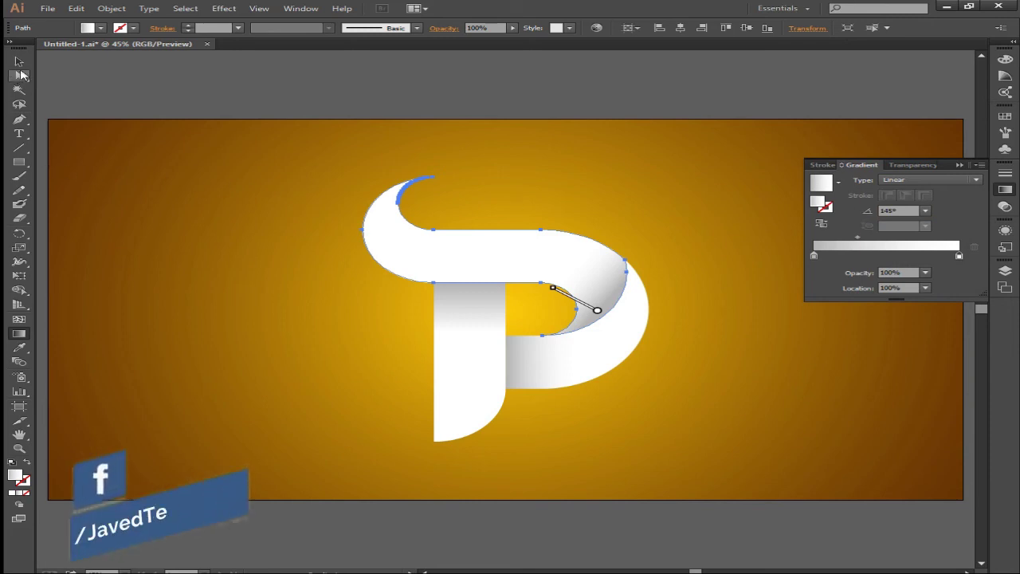
left_click(20, 62)
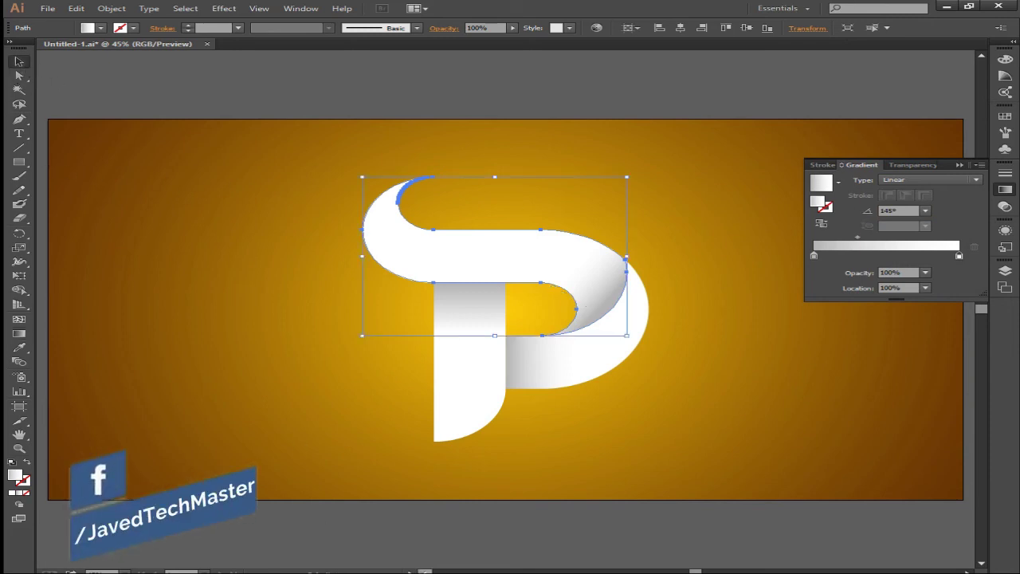
Step: Close the Gradient panel, group all the logo paths, and reselect the group
left_click(960, 161)
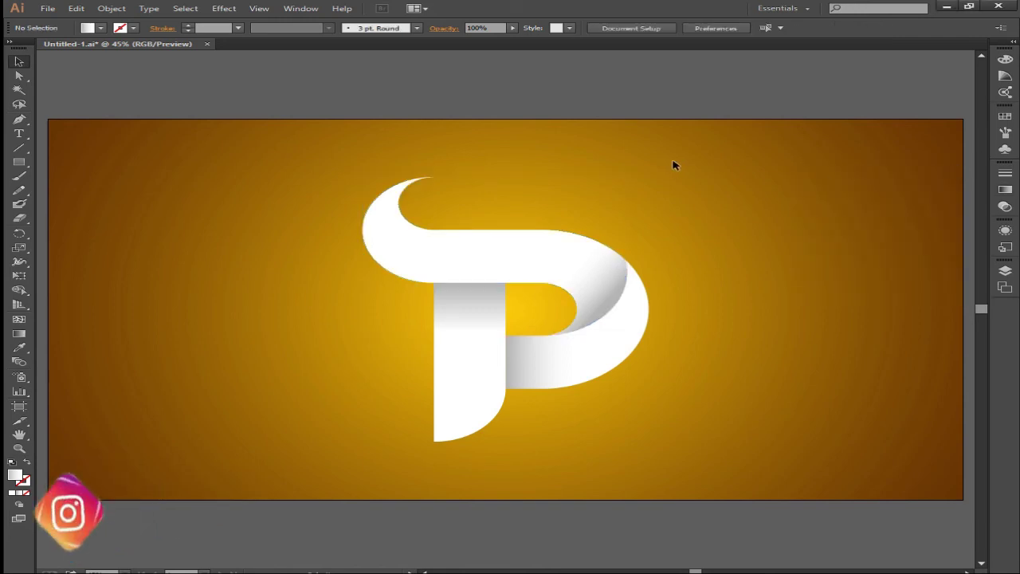
key("ctrl+a")
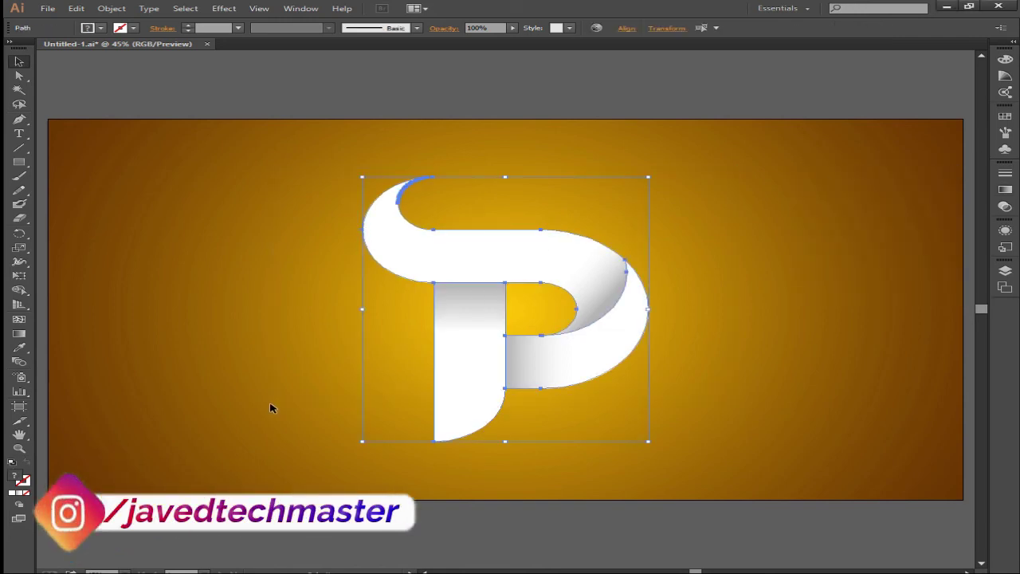
left_click(121, 9)
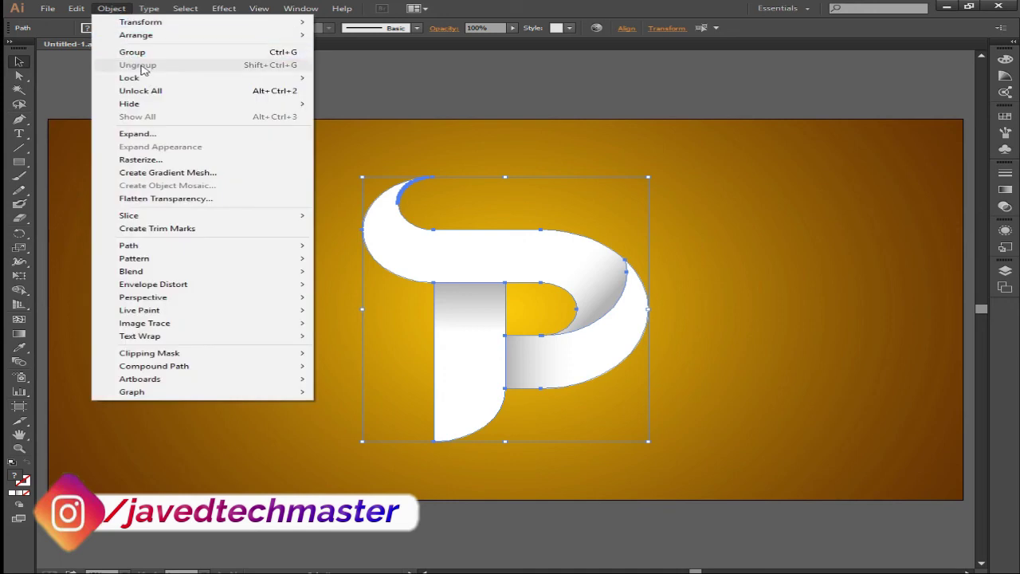
left_click(132, 51)
left_click(264, 435)
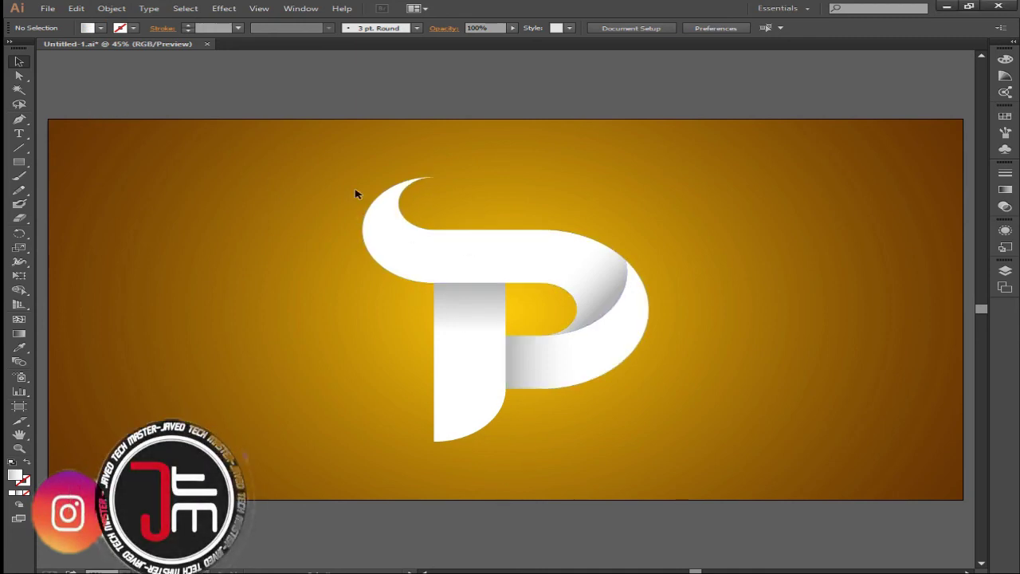
left_click(471, 276)
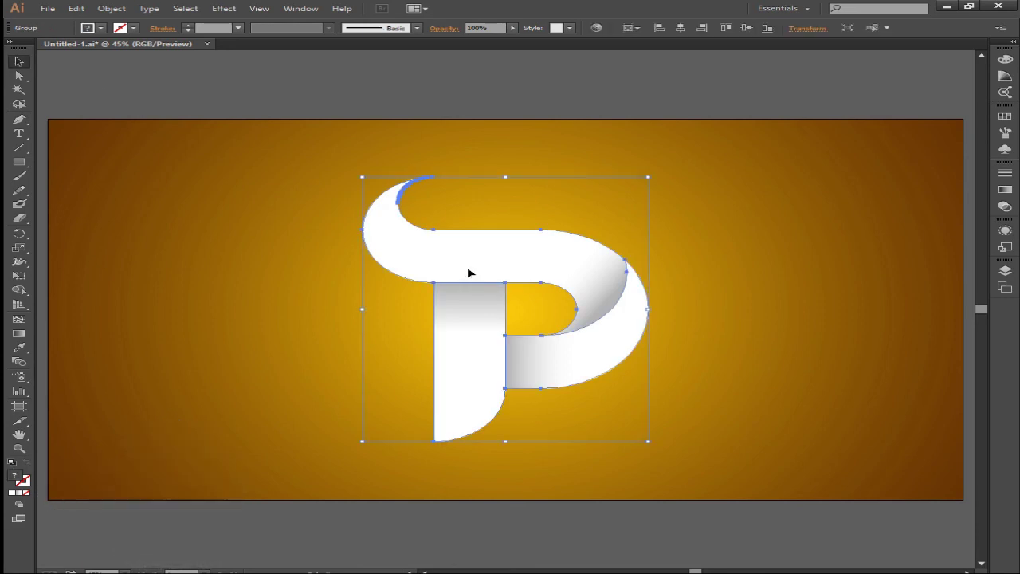
Step: Add a brown Outer Glow (red 102) in Normal mode with 25 px blur to the monogram
left_click(224, 8)
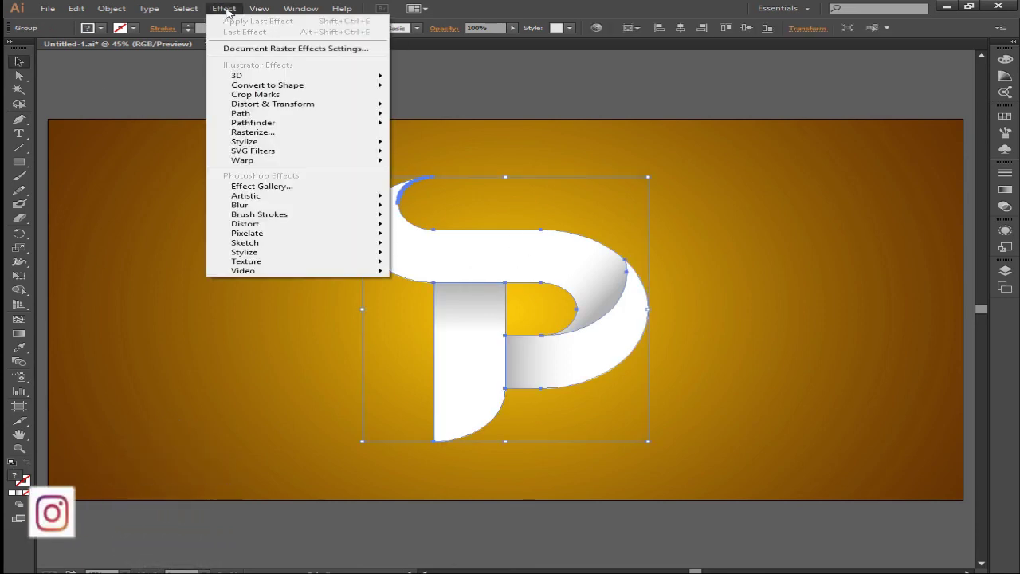
mouse_move(244, 141)
left_click(440, 182)
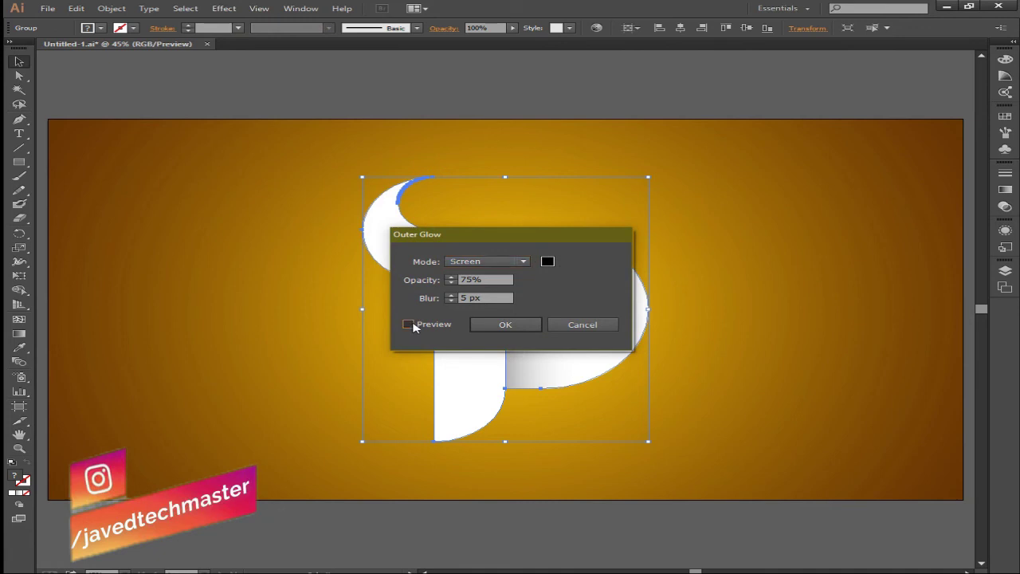
left_click(547, 261)
type("102")
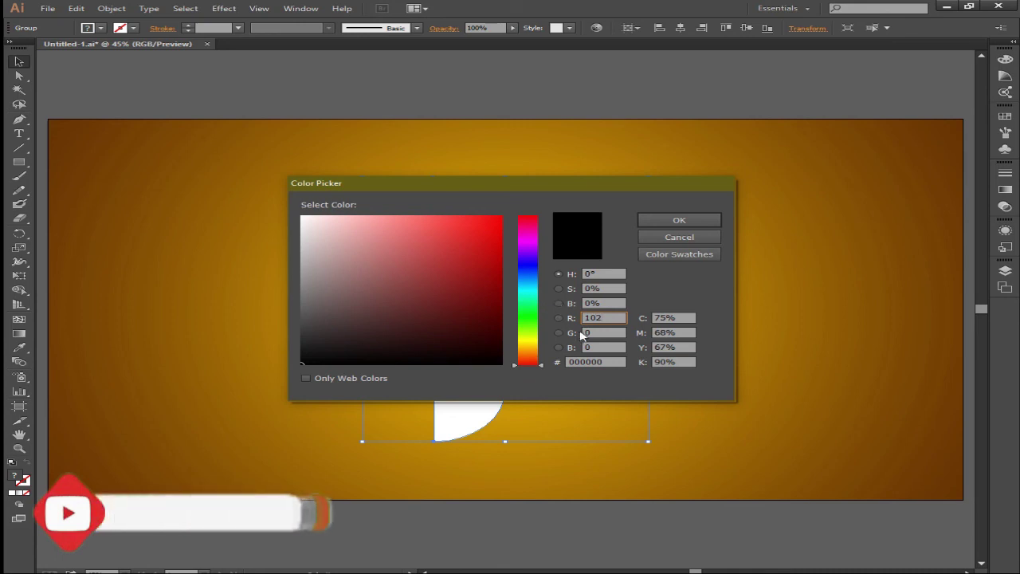
left_click(594, 333)
type("51")
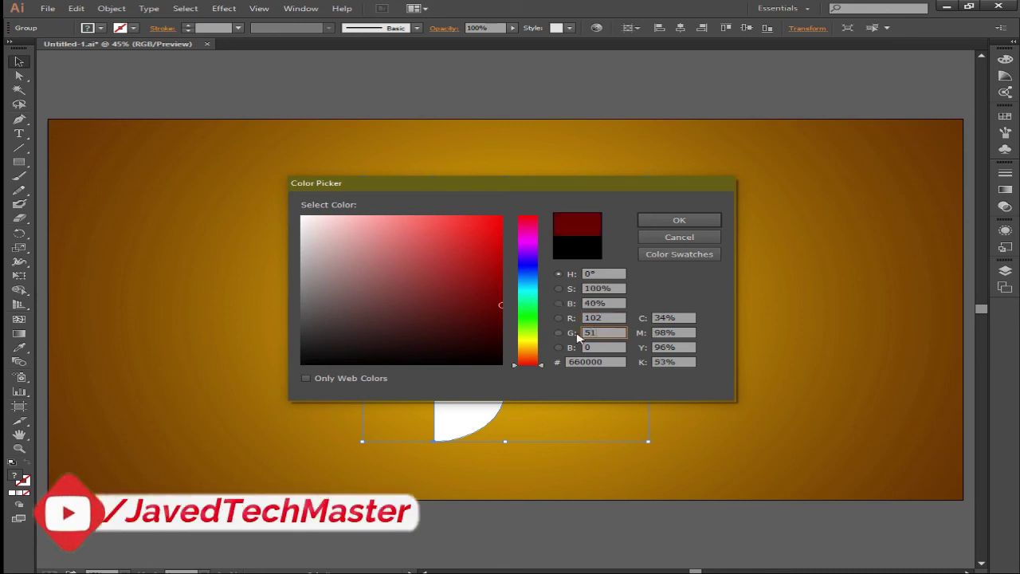
left_click(667, 223)
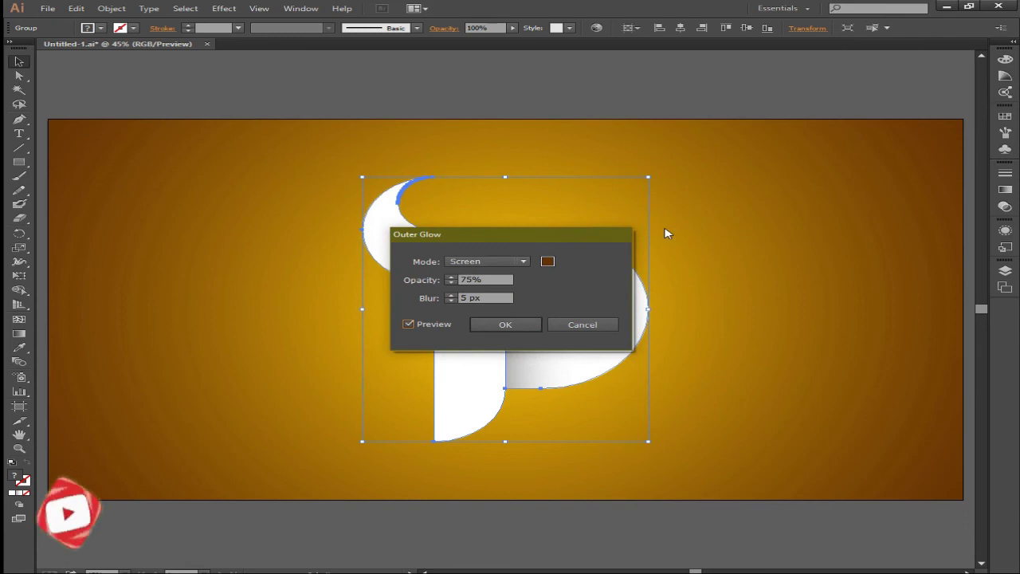
left_click(492, 263)
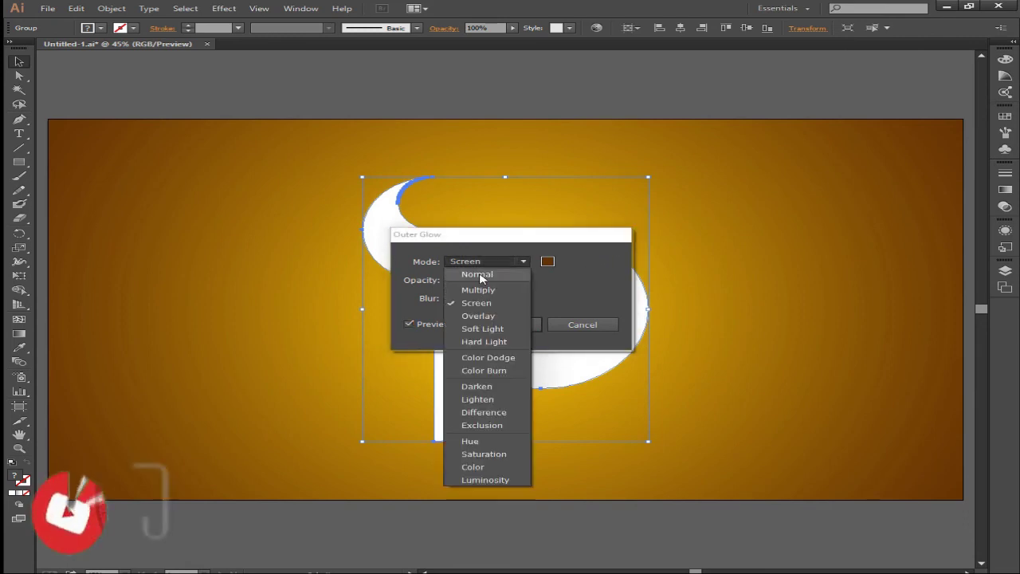
left_click(481, 274)
double_click(464, 298)
type("25")
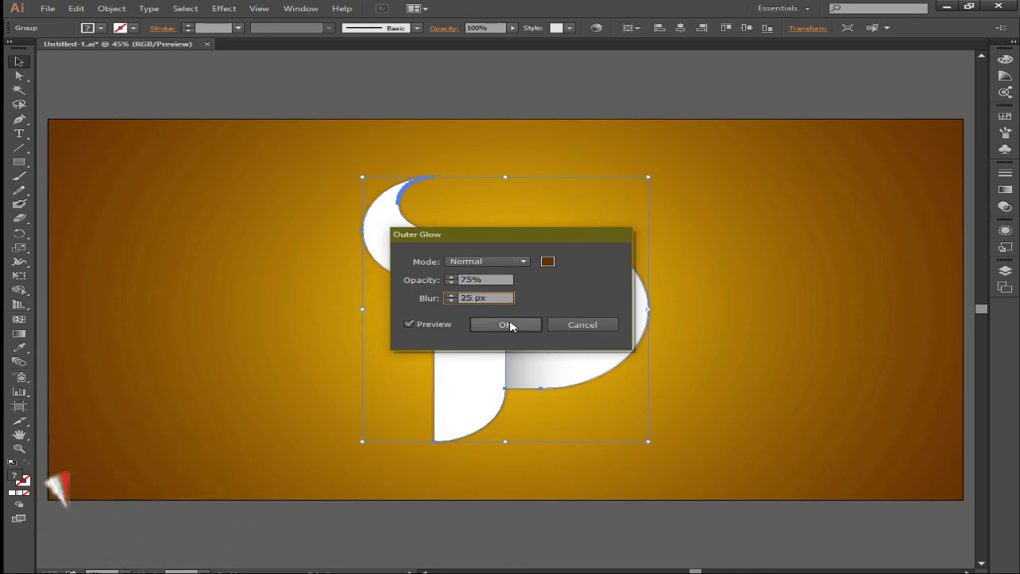
left_click(507, 324)
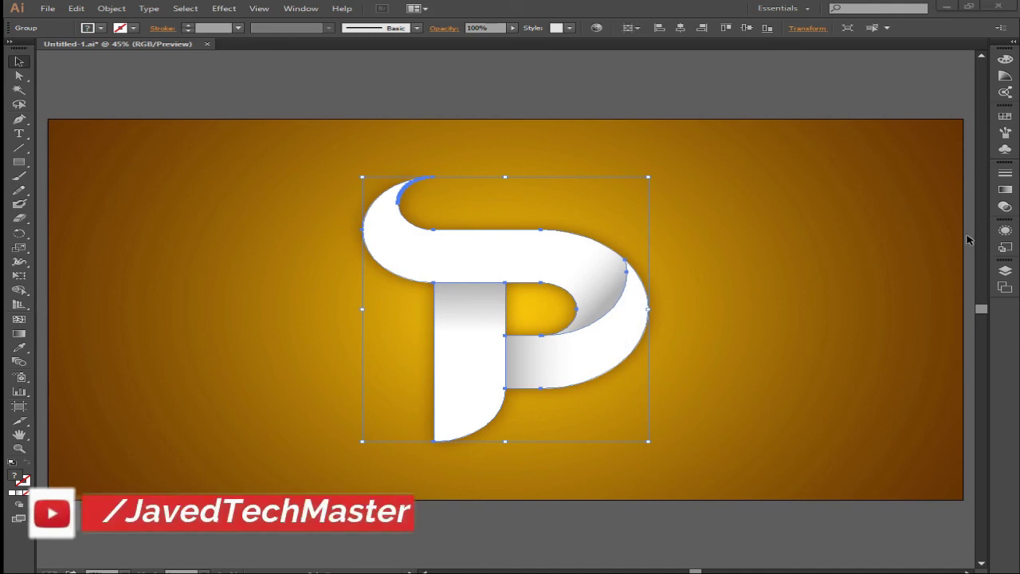
left_click(890, 201)
Step: Unlock all objects, deselect the background, and turn on Overprint Preview
left_click(111, 8)
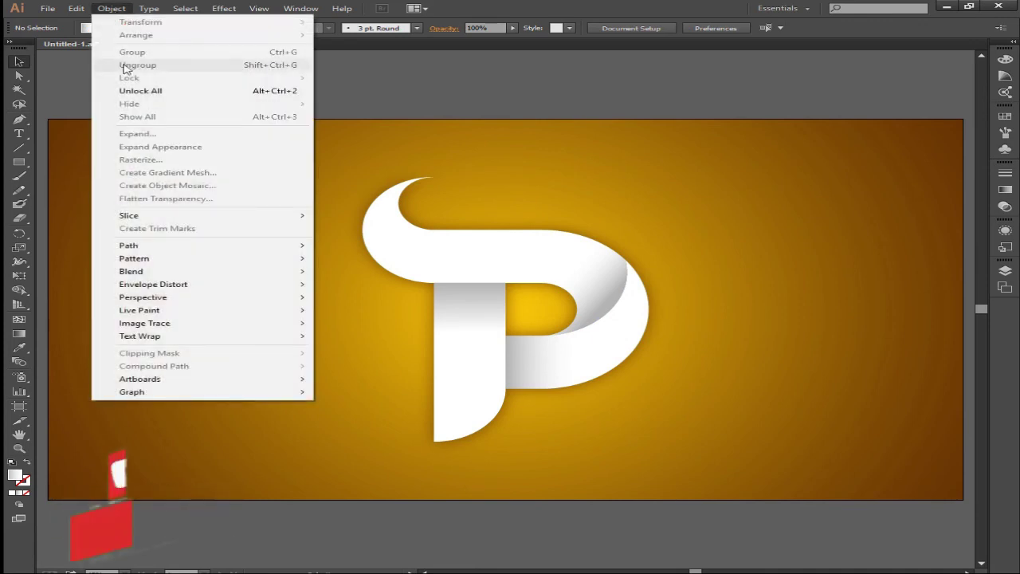
left_click(147, 90)
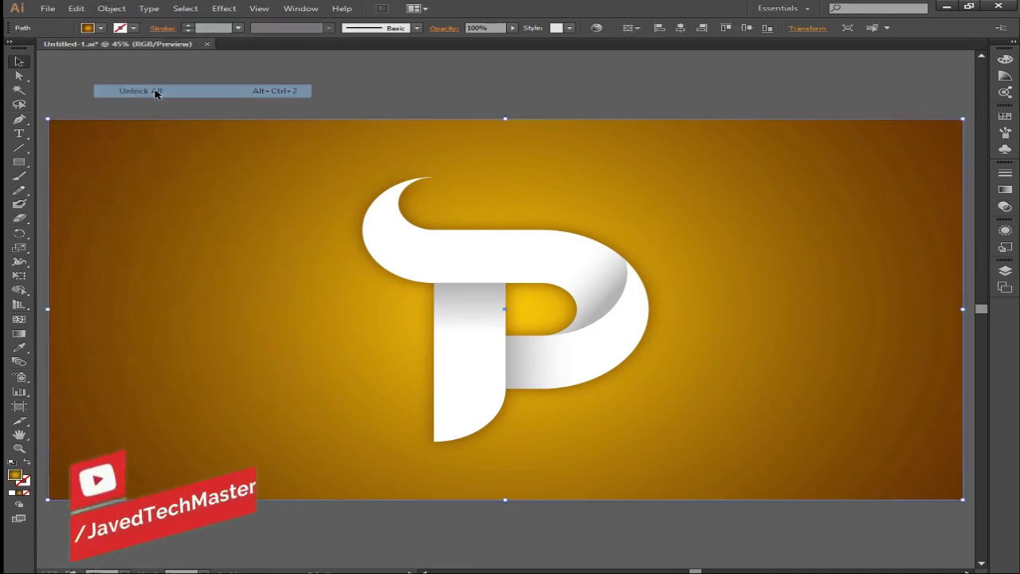
left_click(44, 141)
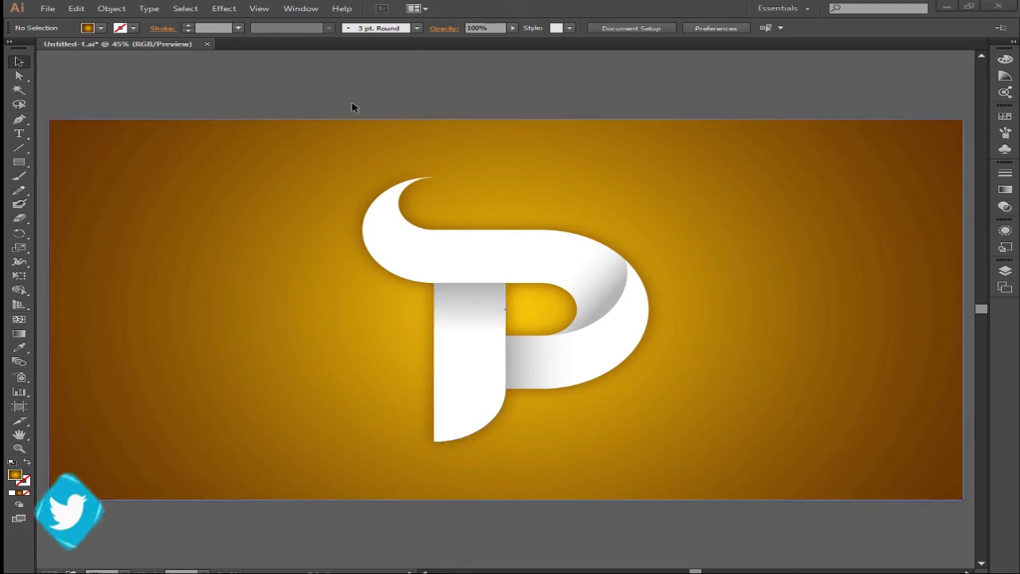
left_click(259, 8)
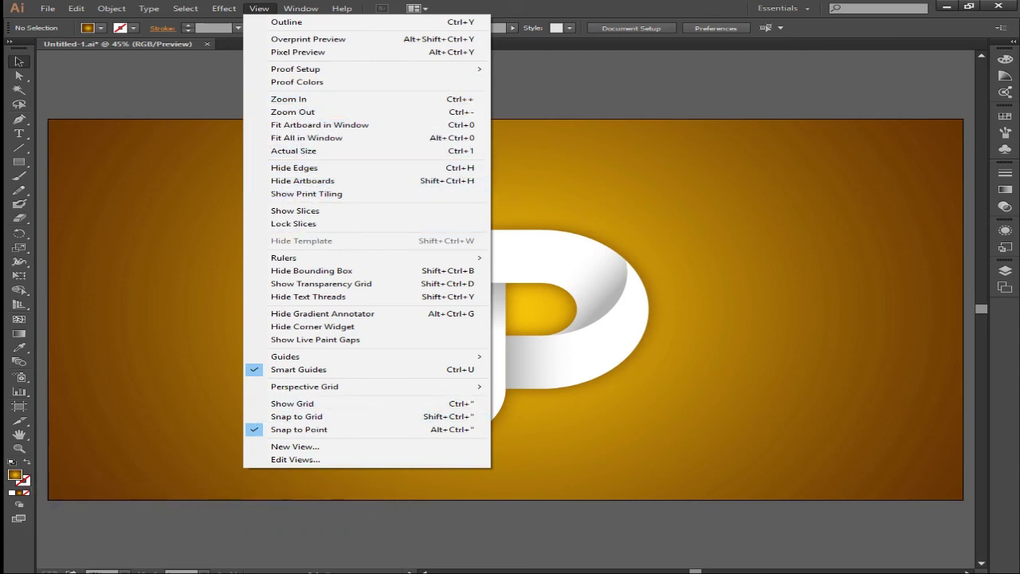
key("ctrl+alt+shift+y")
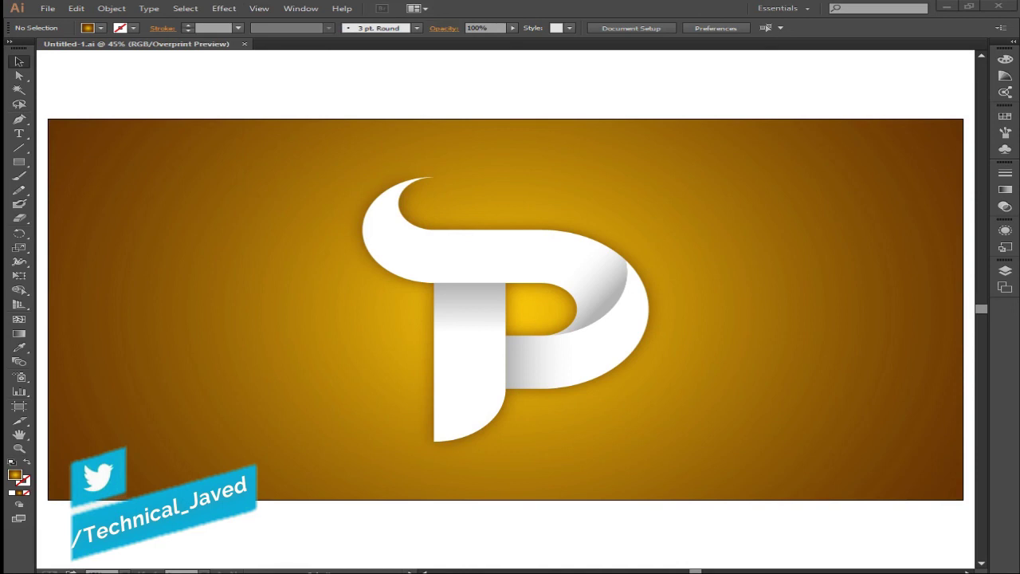